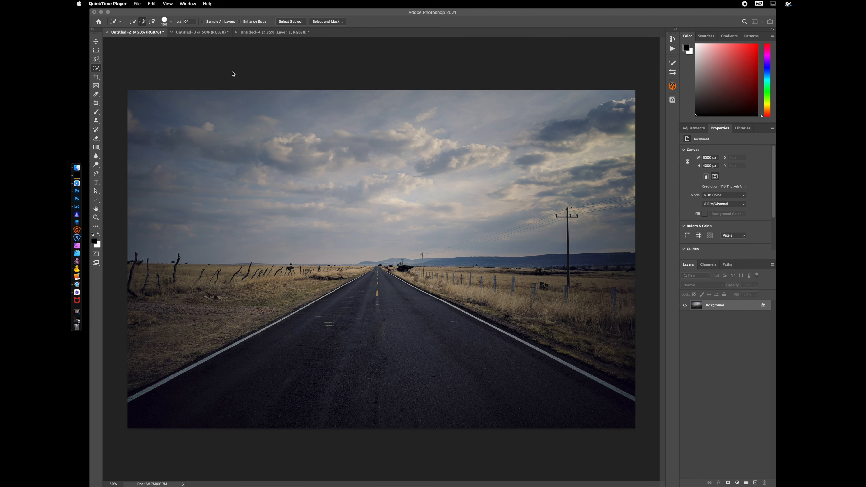
# Switch to the Untitled-3 document containing the hiker on the dirt road
pyautogui.click(194, 36)
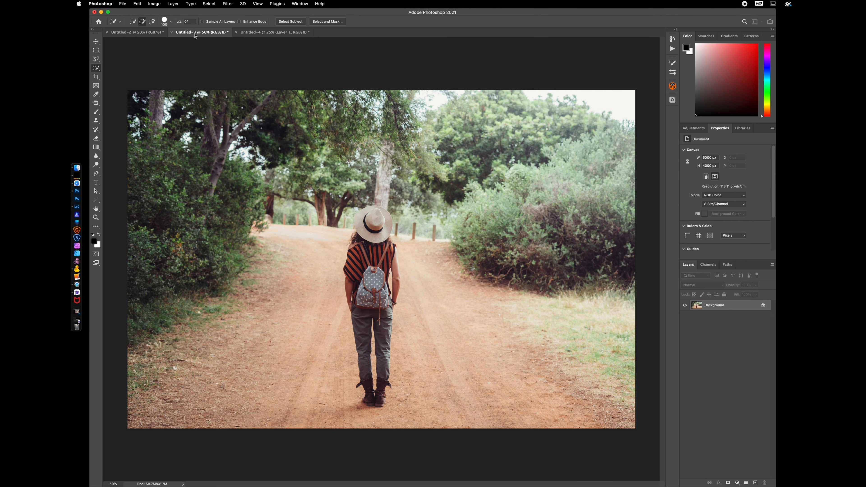
pyautogui.click(146, 35)
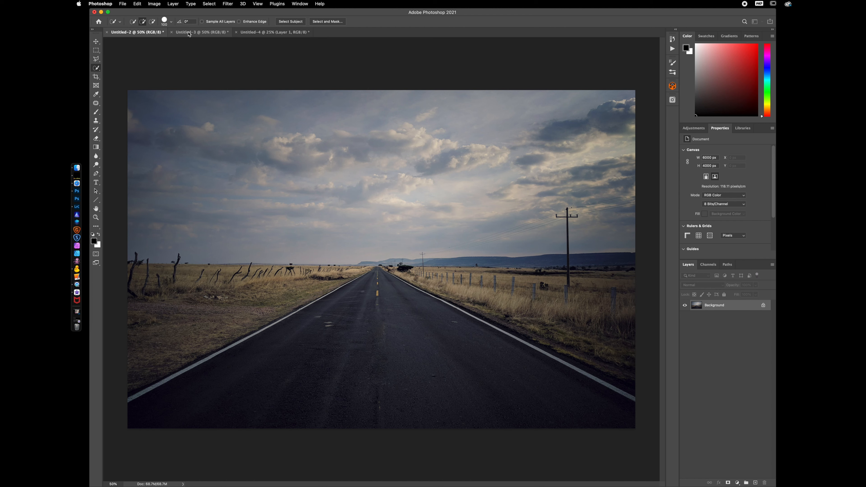
pyautogui.press('v')
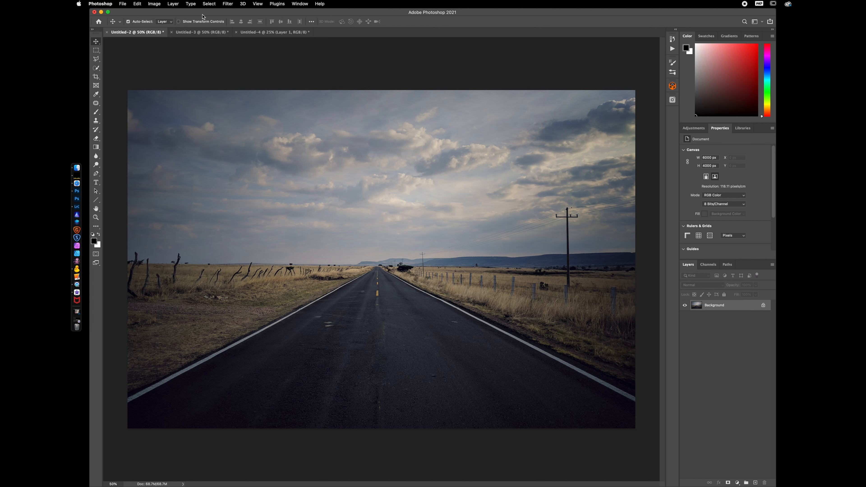
pyautogui.click(187, 34)
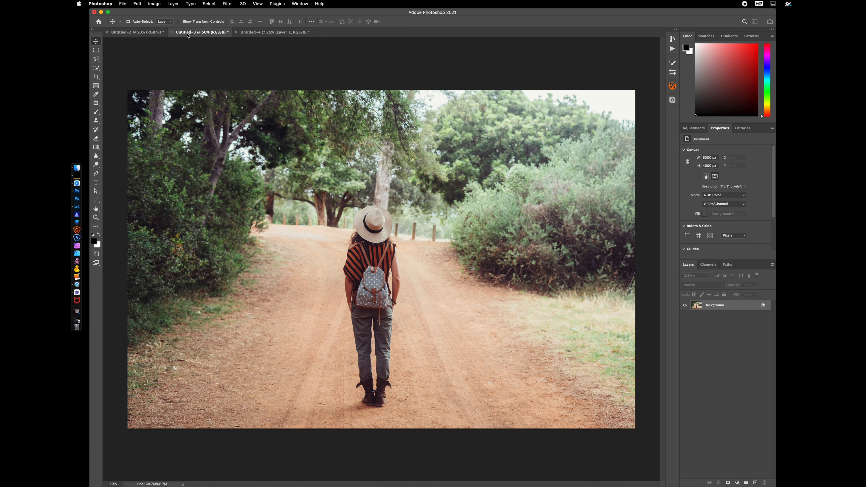
# Select the woman automatically with the selection tools' Select Subject command
pyautogui.press('w')
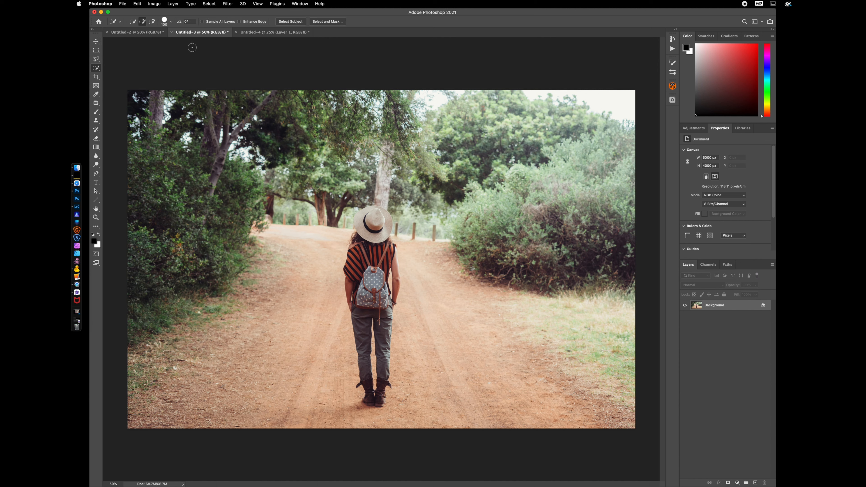
pyautogui.click(98, 70)
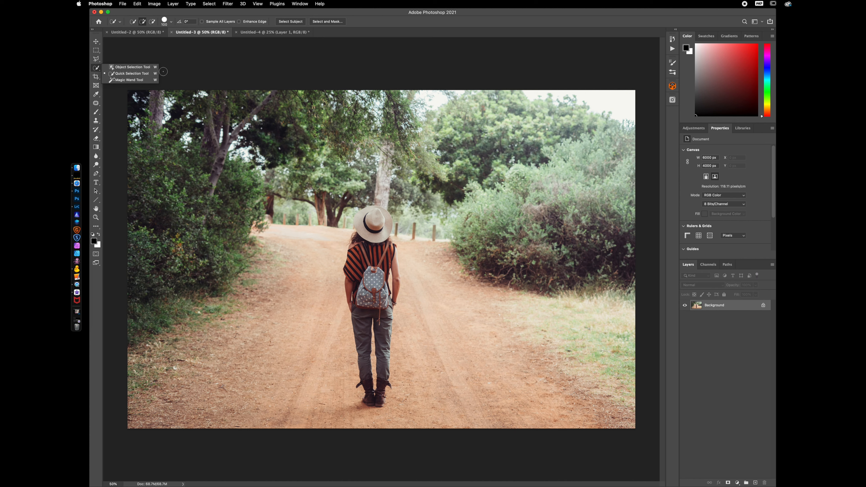
pyautogui.click(184, 73)
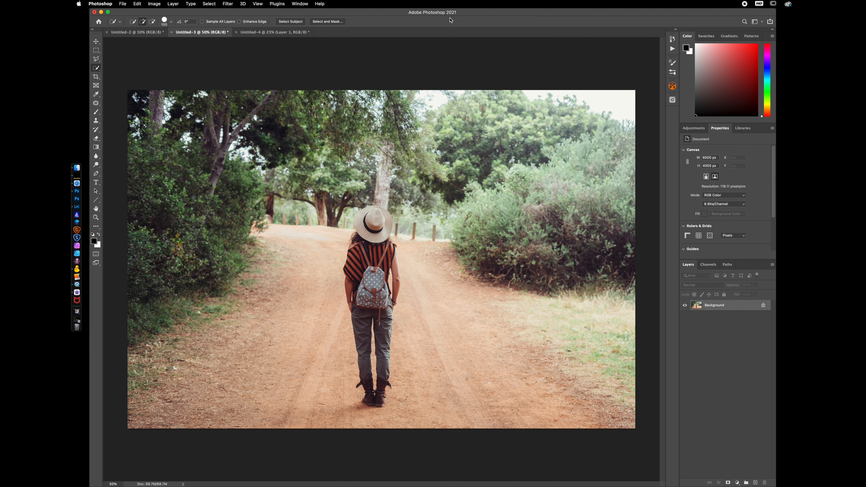
pyautogui.click(287, 22)
# Open Select and Mask and preview the selection in Black & White view before returning to Overlay
pyautogui.click(327, 21)
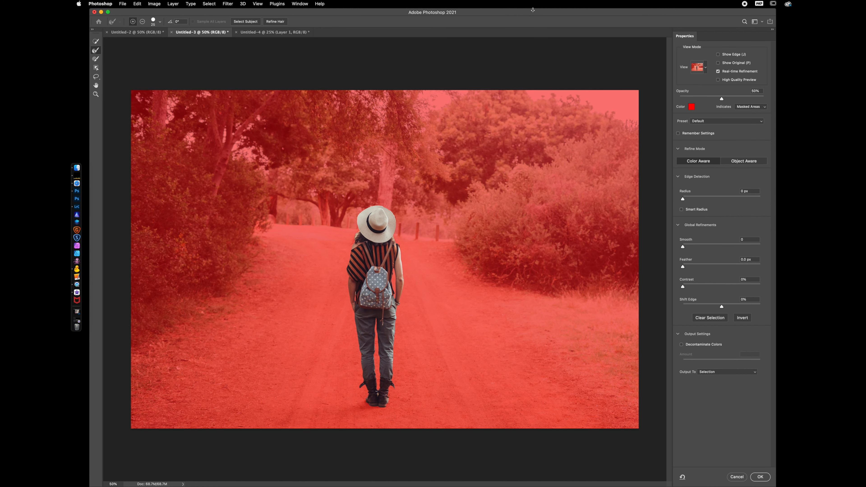
pyautogui.click(699, 69)
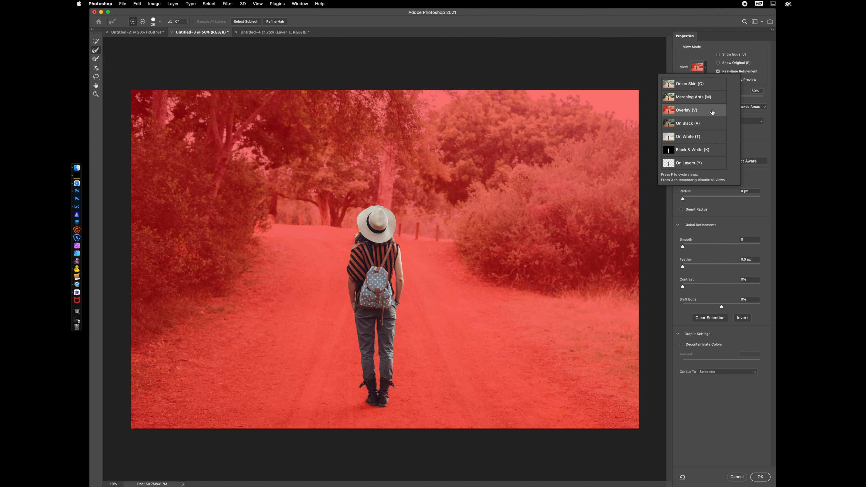
pyautogui.click(685, 152)
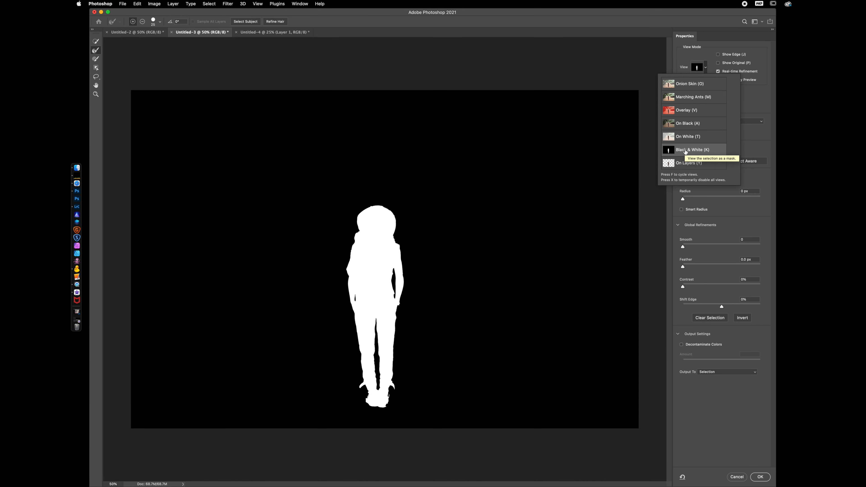
pyautogui.click(685, 111)
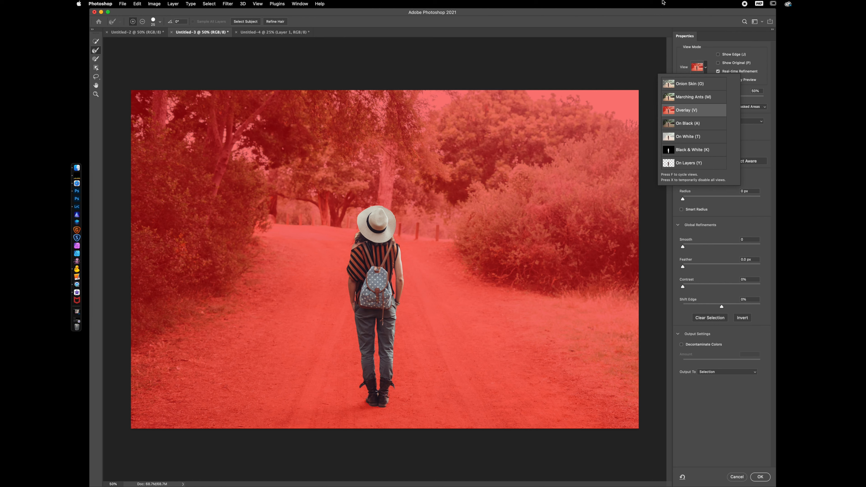
pyautogui.click(688, 39)
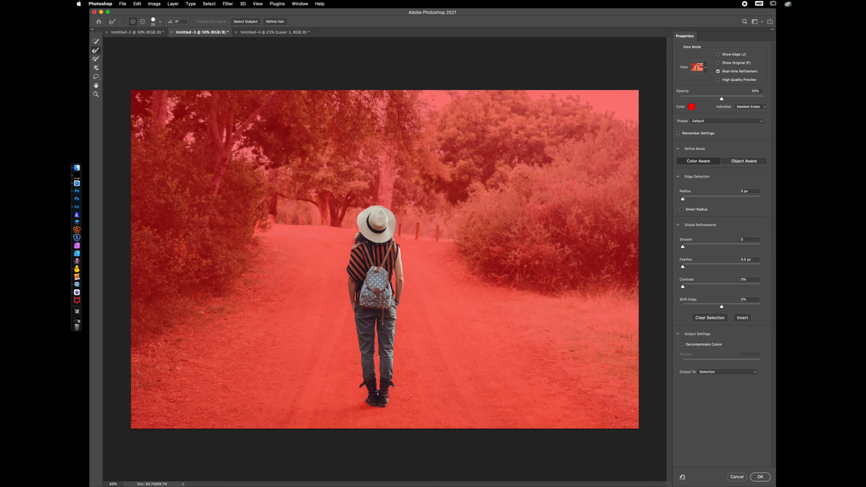
# Zoom in on the woman, touch up the selection edges and apply Refine Hair
pyautogui.press('super+equal')
pyautogui.press('super+equal')
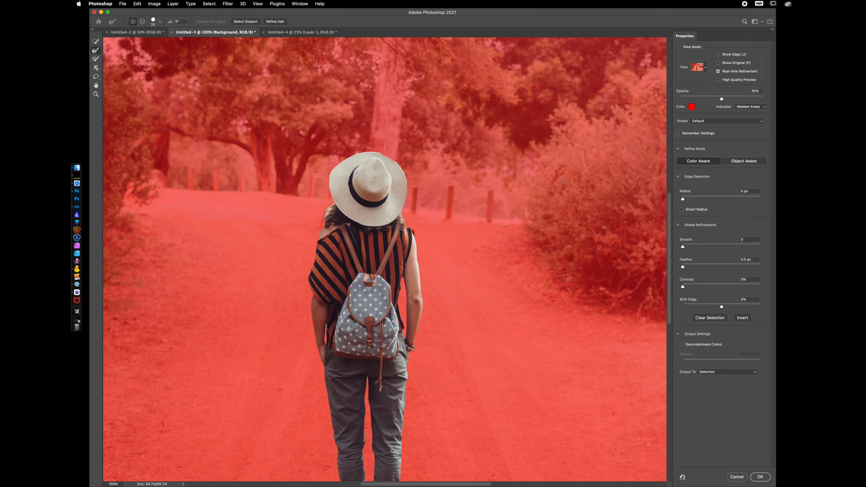
pyautogui.press('super+equal')
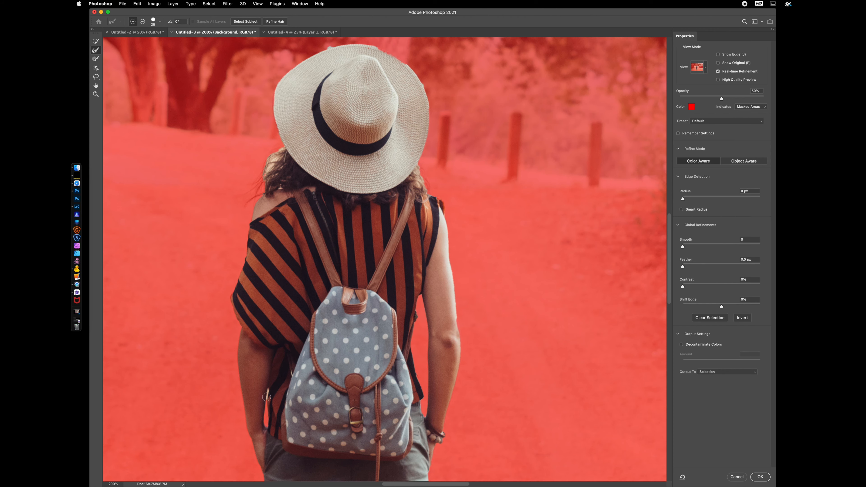
pyautogui.moveTo(318, 379)
pyautogui.mouseDown()
pyautogui.moveTo(375, 128)
pyautogui.moveTo(357, 1)
pyautogui.mouseUp()
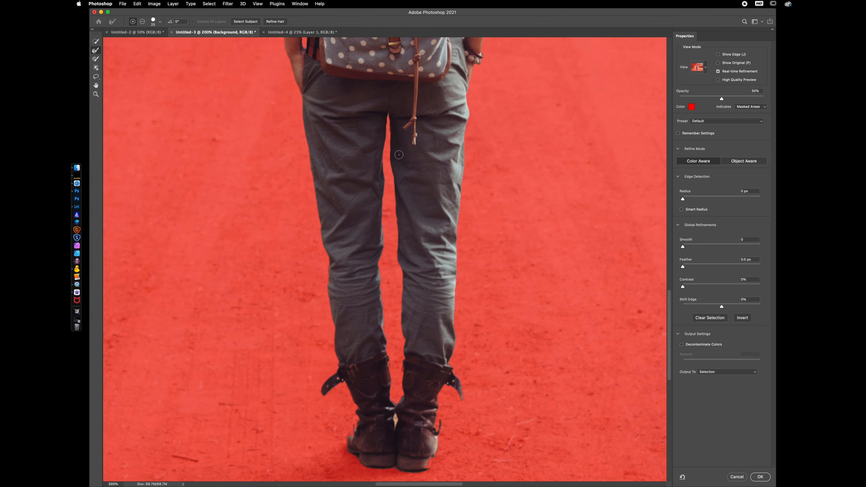
pyautogui.moveTo(435, 111); pyautogui.dragTo(383, 473)
pyautogui.moveTo(344, 232); pyautogui.dragTo(397, 249)
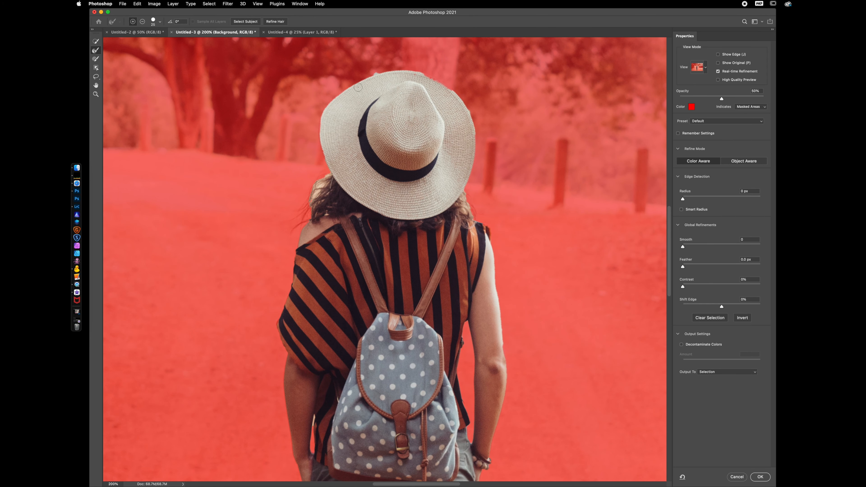
pyautogui.click(275, 22)
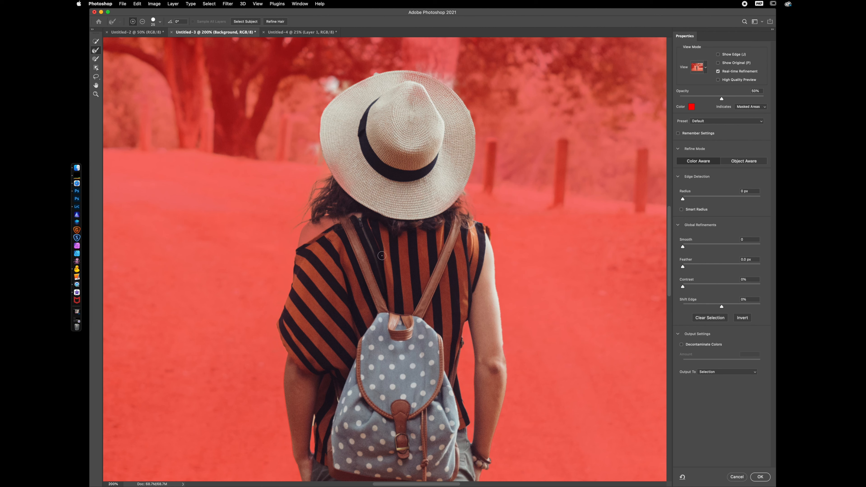
# Inspect the selection edges along the woman's arms, legs and boots
pyautogui.moveTo(383, 262); pyautogui.dragTo(364, 21)
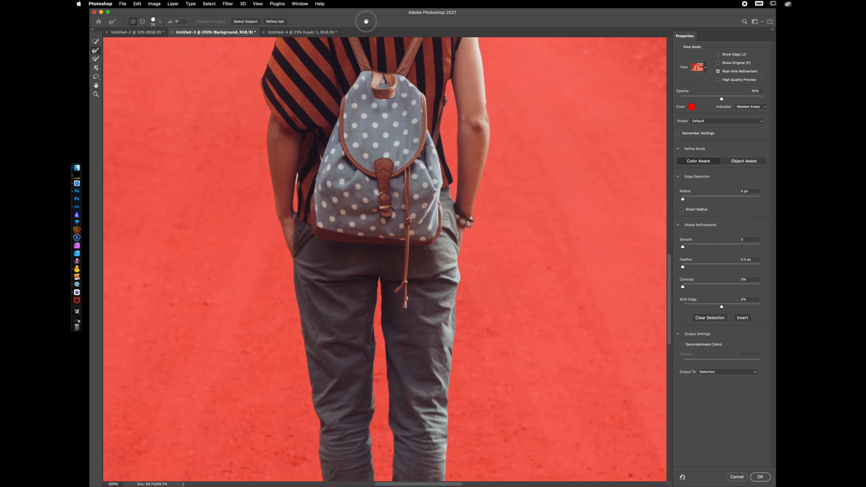
pyautogui.moveTo(298, 173); pyautogui.dragTo(296, 189)
pyautogui.moveTo(382, 220); pyautogui.dragTo(354, 177)
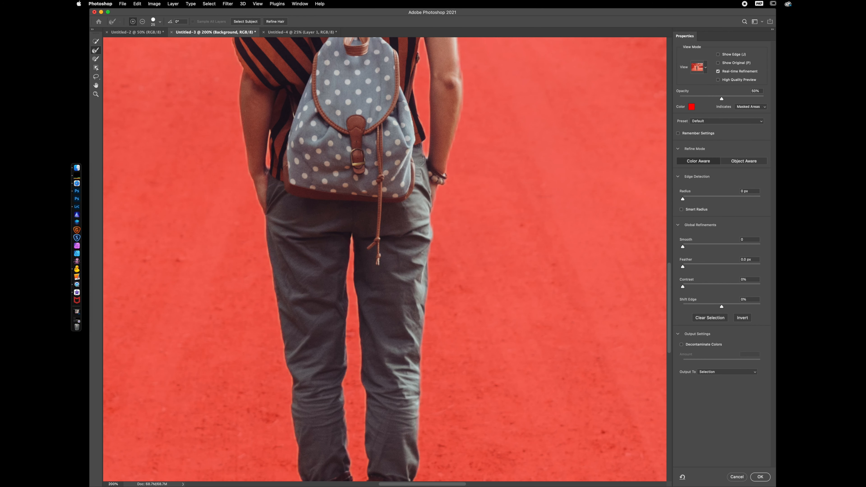
pyautogui.moveTo(397, 284); pyautogui.dragTo(416, 65)
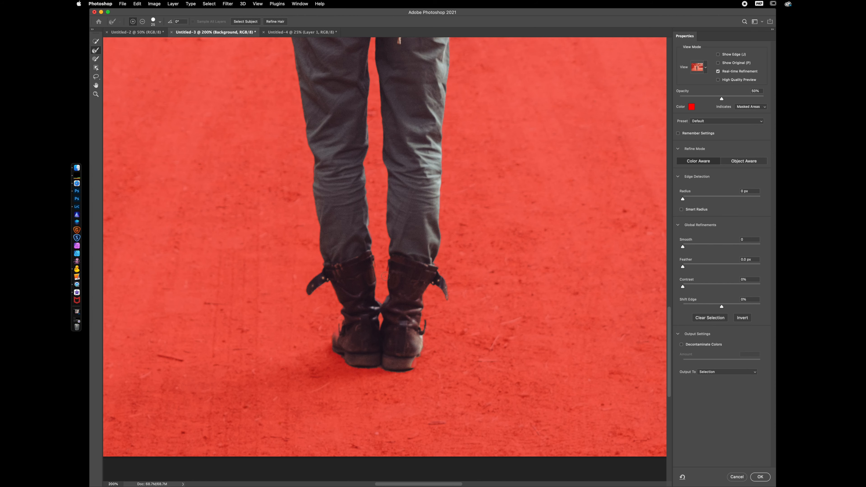
pyautogui.scroll(15, 344, 194)
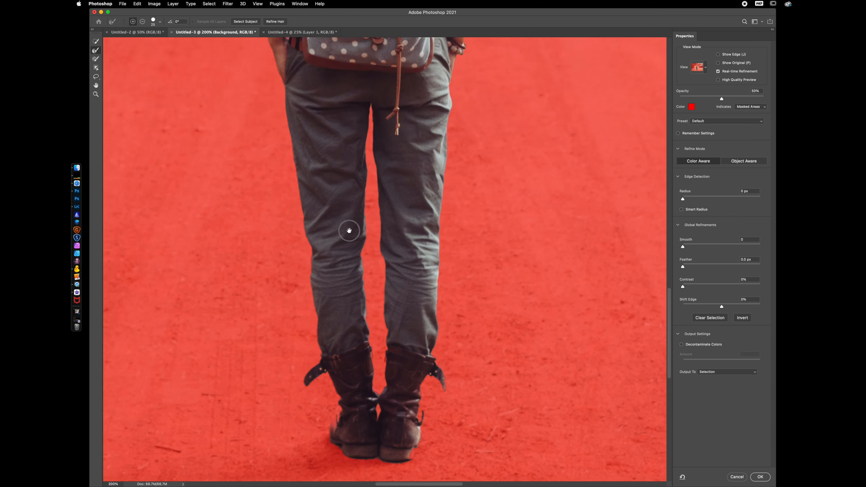
pyautogui.moveTo(384, 154); pyautogui.dragTo(379, 364)
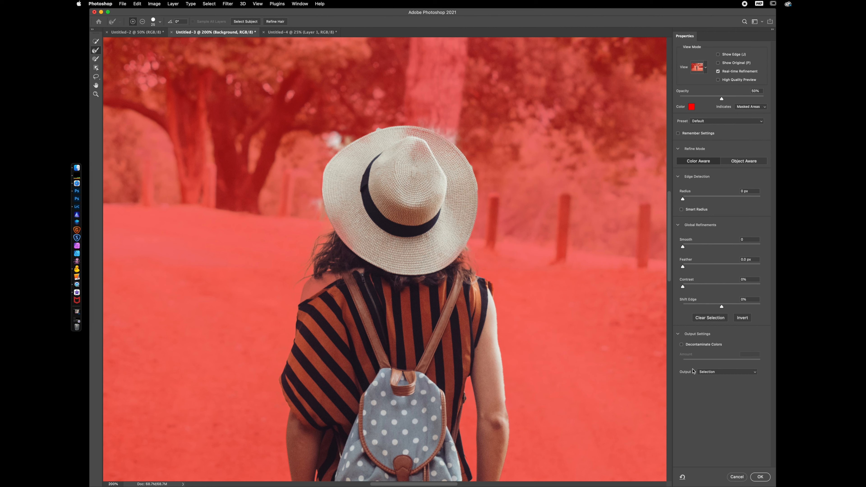
# Output the refined selection to a new layer with layer mask and confirm
pyautogui.click(720, 375)
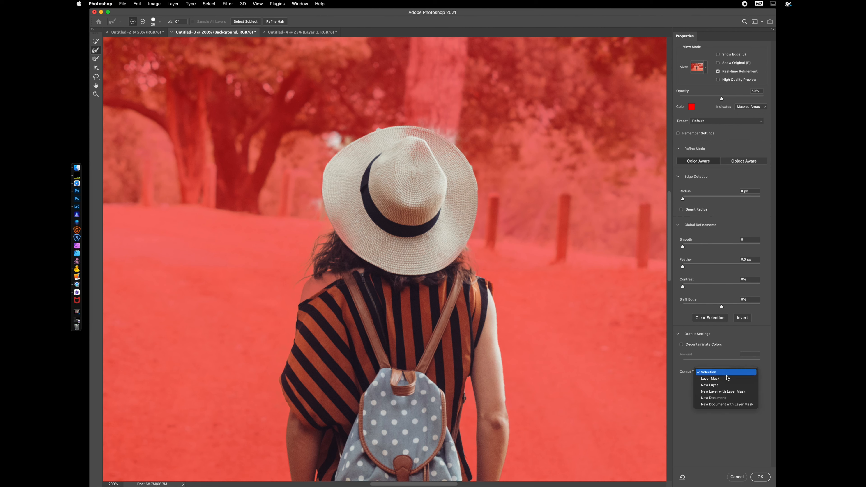
pyautogui.click(740, 391)
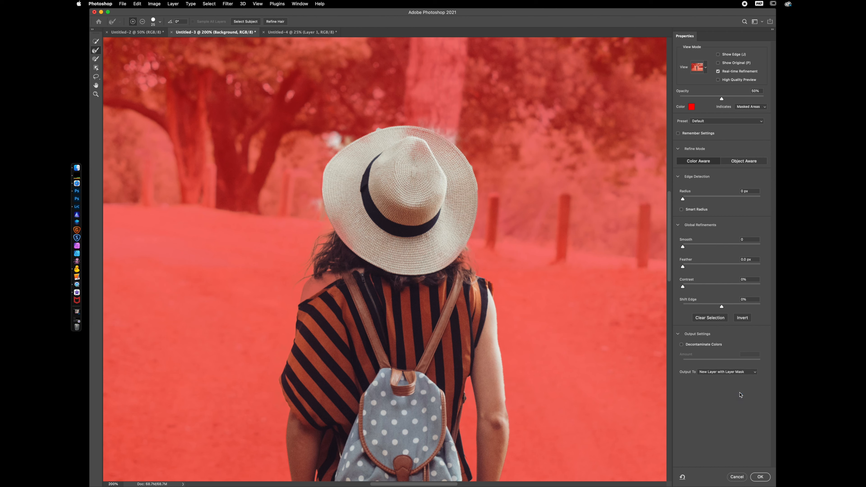
pyautogui.click(760, 477)
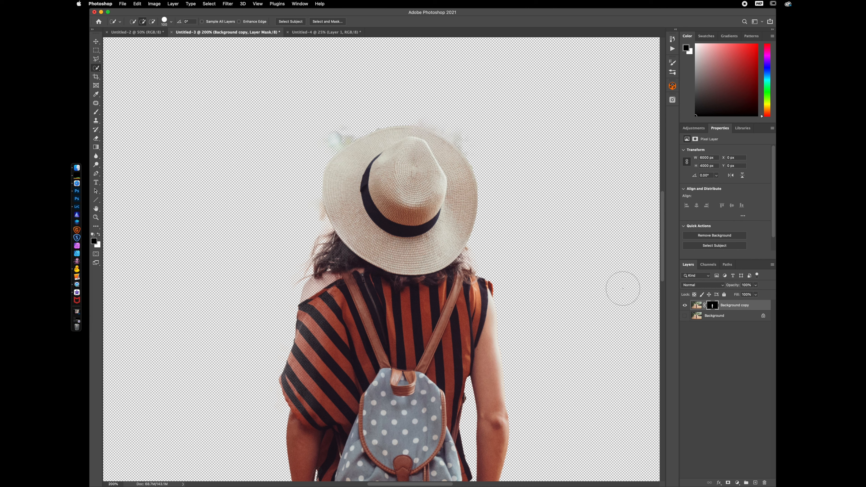
# Target the layer mask and choose the Hard Round brush with reduced hardness
pyautogui.click(713, 306)
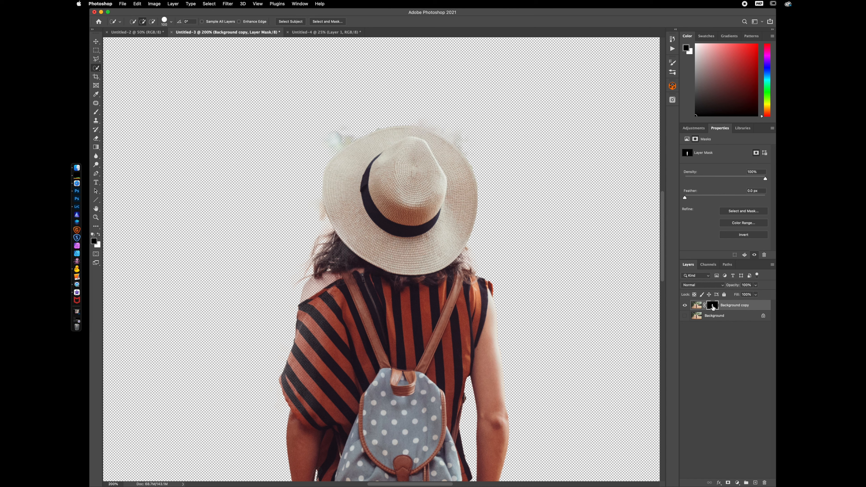
pyautogui.press('b')
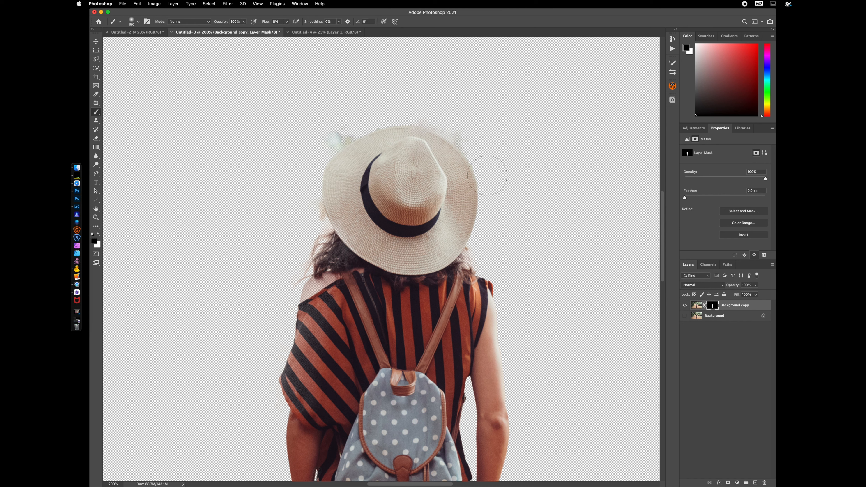
pyautogui.click(139, 23)
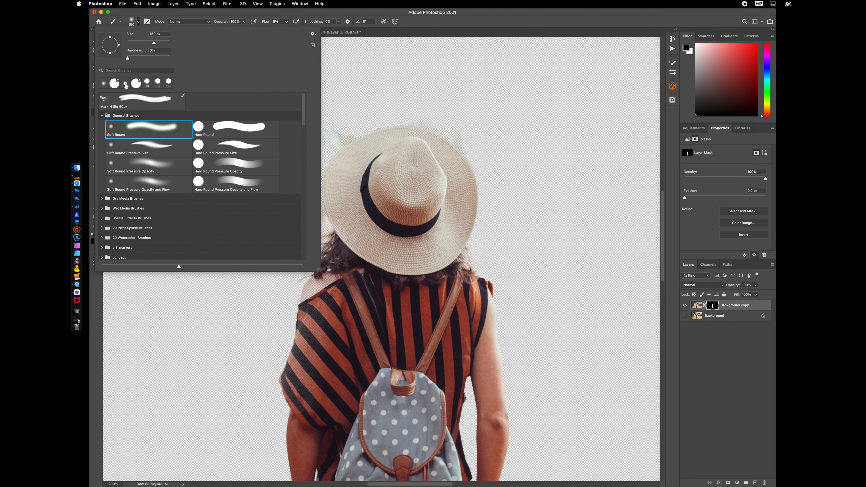
pyautogui.click(198, 129)
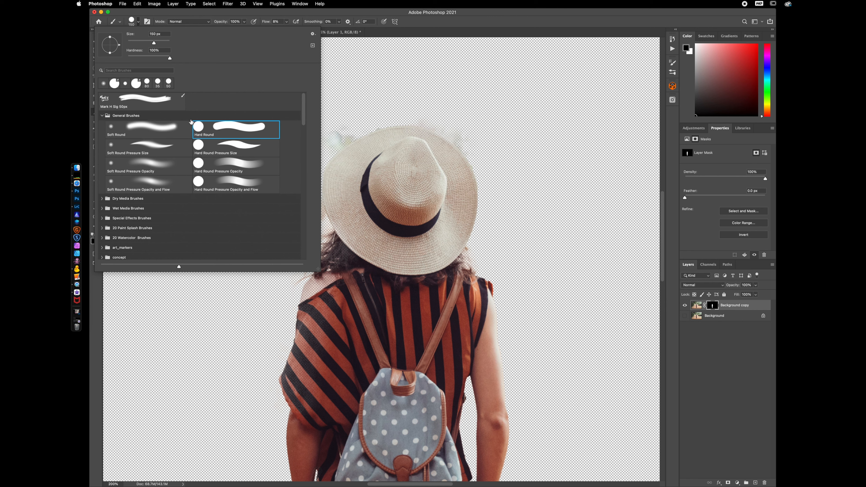
pyautogui.moveTo(170, 59); pyautogui.dragTo(154, 60)
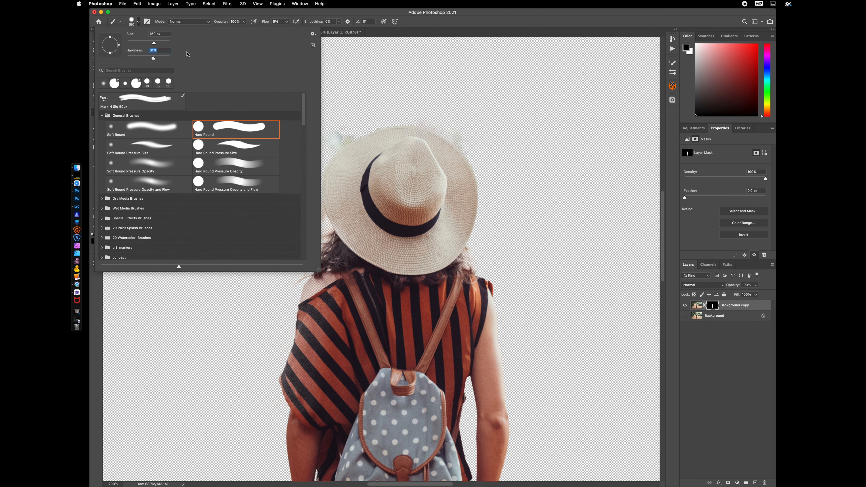
pyautogui.click(505, 21)
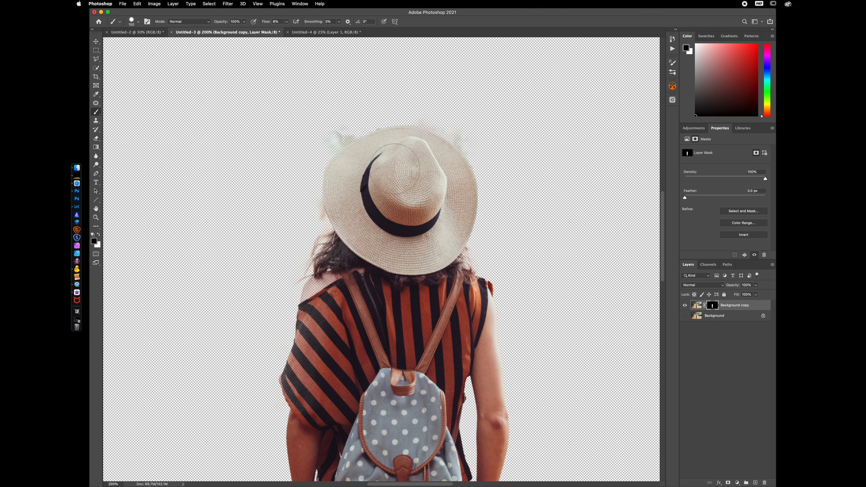
# Paint white on the mask with a smaller brush at 100% flow to restore the shoulder and arm edge
pyautogui.press('[')
pyautogui.press('[')
pyautogui.press('[')
pyautogui.press('x')
pyautogui.moveTo(344, 287); pyautogui.dragTo(317, 303)
pyautogui.moveTo(265, 23); pyautogui.dragTo(458, 39)
pyautogui.moveTo(342, 286)
pyautogui.mouseDown()
pyautogui.moveTo(316, 297)
pyautogui.moveTo(300, 379)
pyautogui.moveTo(314, 408)
pyautogui.mouseUp()
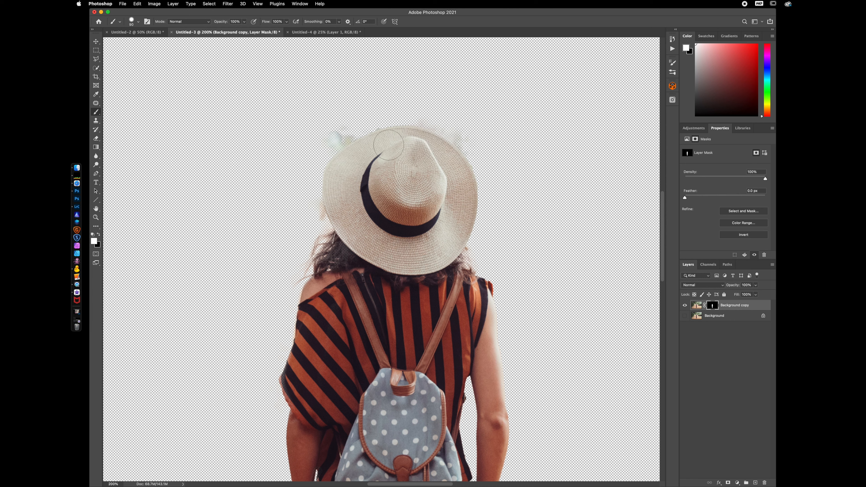
# Paint black on the mask with a smaller brush to remove stray edges above the hat
pyautogui.press('x')
pyautogui.press('[')
pyautogui.press('[')
pyautogui.press('[')
pyautogui.press('[')
pyautogui.press('[')
pyautogui.moveTo(318, 221)
pyautogui.mouseDown()
pyautogui.moveTo(324, 146)
pyautogui.moveTo(374, 124)
pyautogui.moveTo(330, 127)
pyautogui.mouseUp()
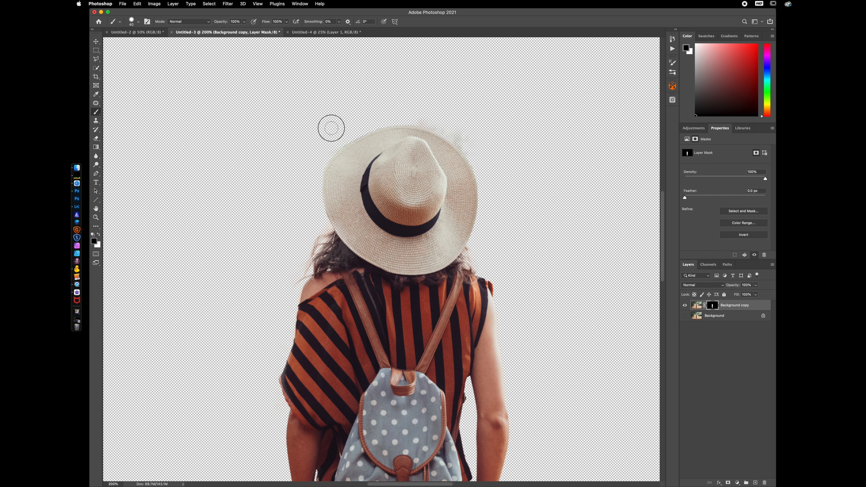
pyautogui.moveTo(402, 116)
pyautogui.mouseDown()
pyautogui.moveTo(469, 145)
pyautogui.moveTo(440, 126)
pyautogui.mouseUp()
# Switch to white and paint on the mask with a smaller brush to restore the edges of the boots
pyautogui.hscroll(2, 375, 395)
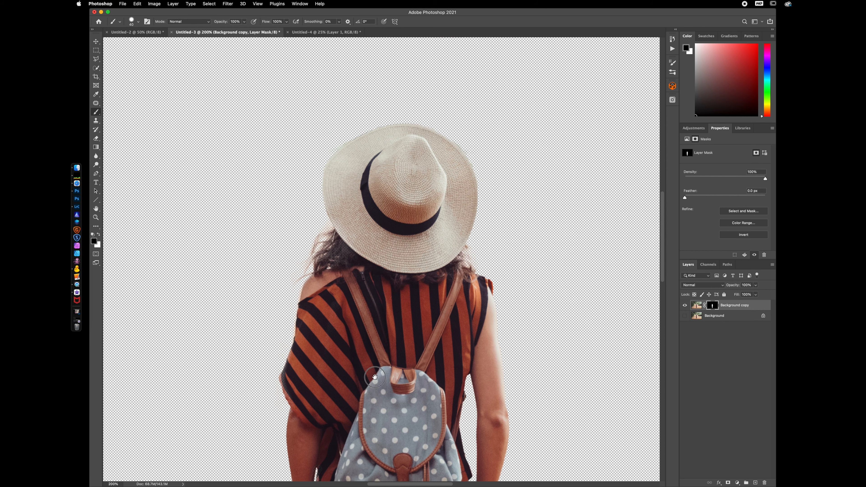
pyautogui.scroll(-10, 375, 395)
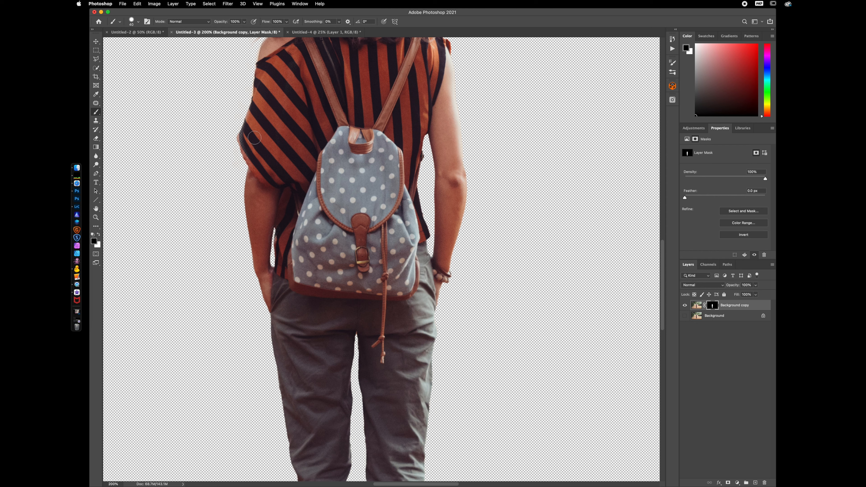
pyautogui.press('x')
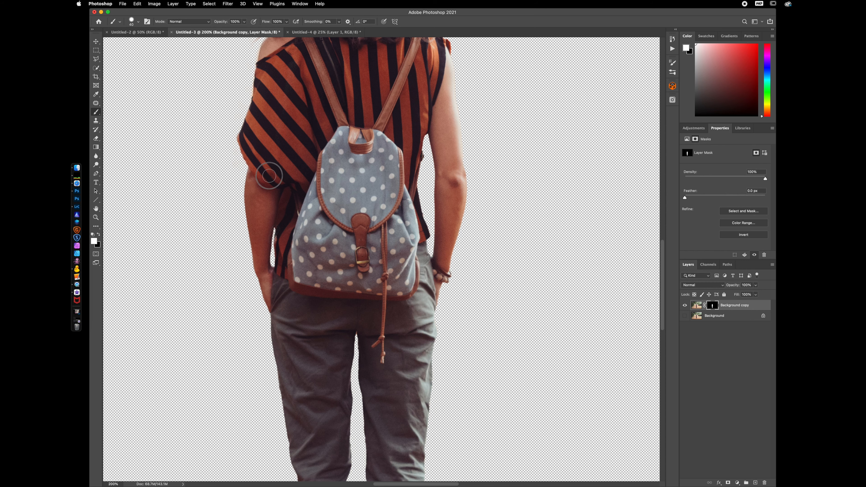
pyautogui.scroll(-15, 389, 341)
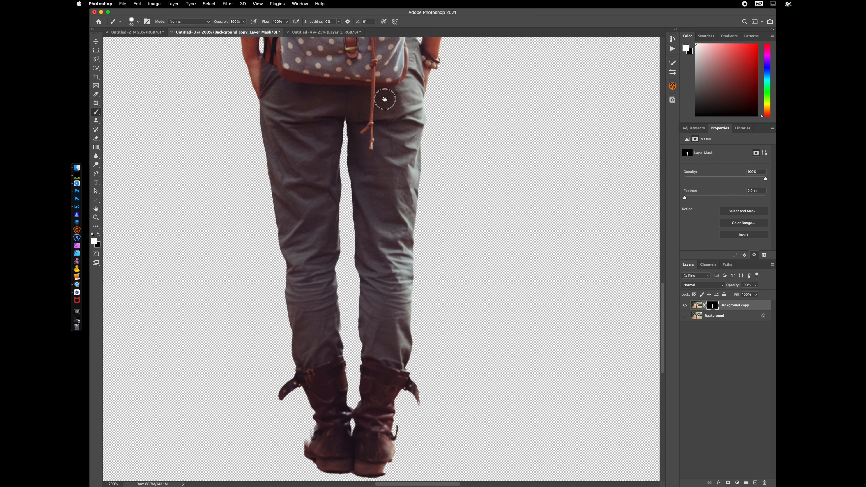
pyautogui.press('[')
pyautogui.press('[')
pyautogui.moveTo(344, 319)
pyautogui.mouseDown()
pyautogui.moveTo(338, 335)
pyautogui.moveTo(351, 331)
pyautogui.moveTo(347, 323)
pyautogui.moveTo(367, 324)
pyautogui.mouseUp()
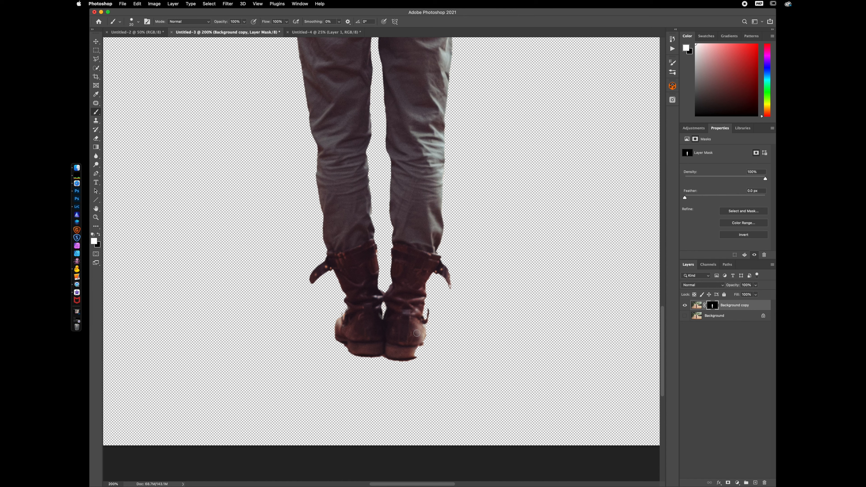
pyautogui.moveTo(418, 333)
pyautogui.mouseDown()
pyautogui.moveTo(412, 354)
pyautogui.moveTo(409, 329)
pyautogui.mouseUp()
# Drag the masked hiker layer into the road scene document
pyautogui.press('super+0')
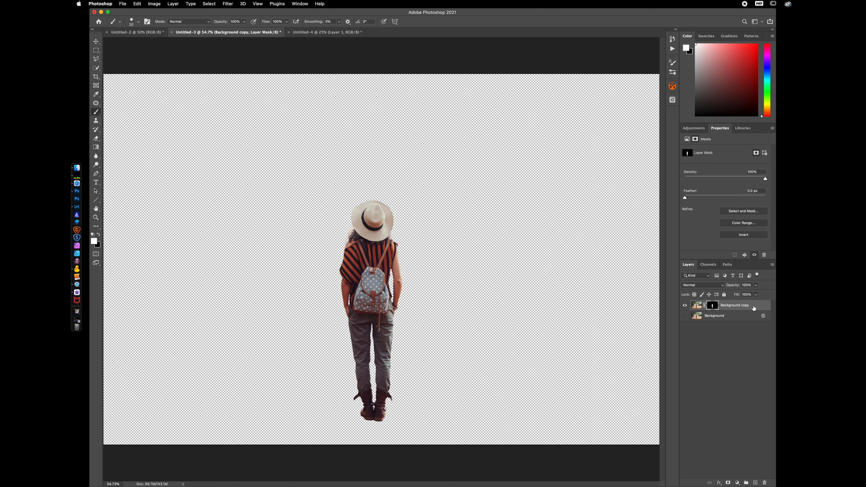
pyautogui.moveTo(753, 308); pyautogui.dragTo(422, 327)
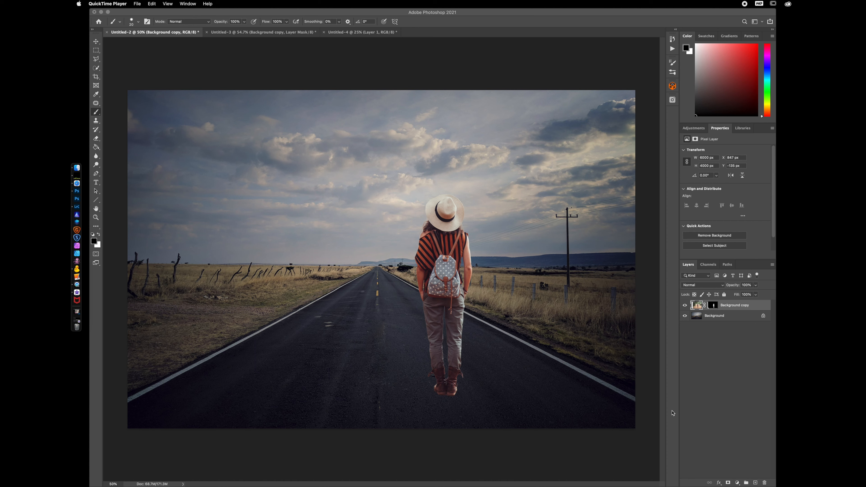
# Move the hiker layer left and down onto the middle of the road with the Move tool
pyautogui.click(96, 41)
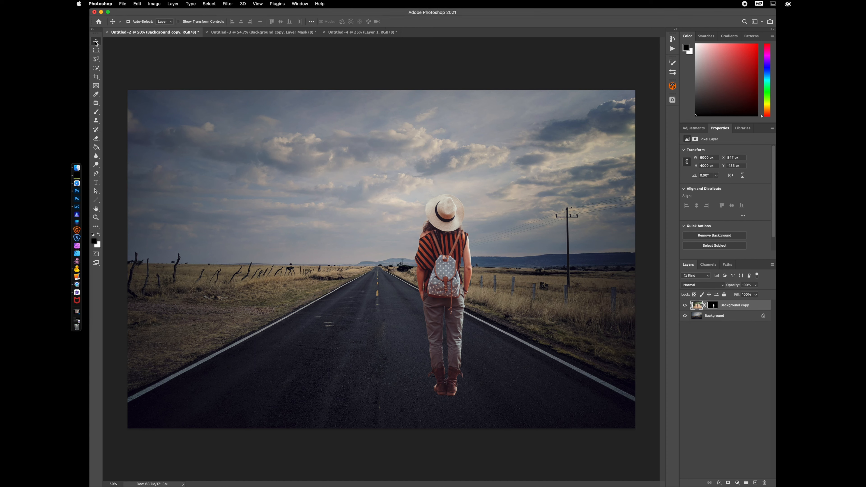
pyautogui.click(96, 42)
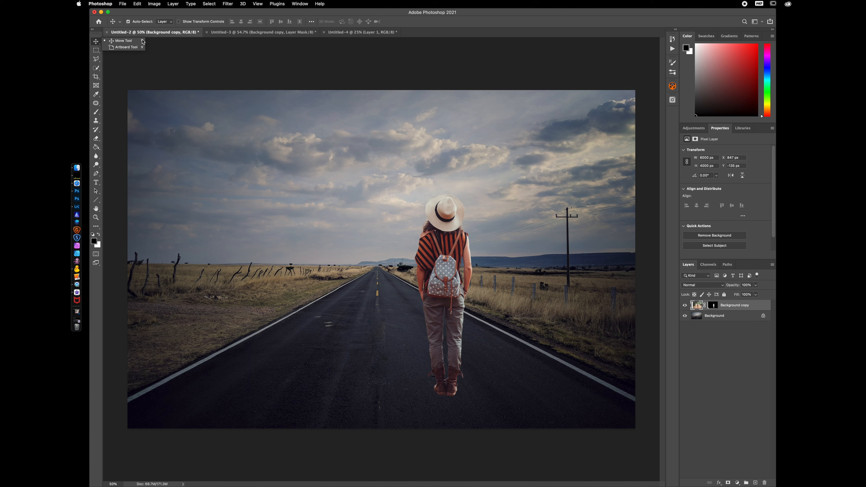
pyautogui.click(96, 42)
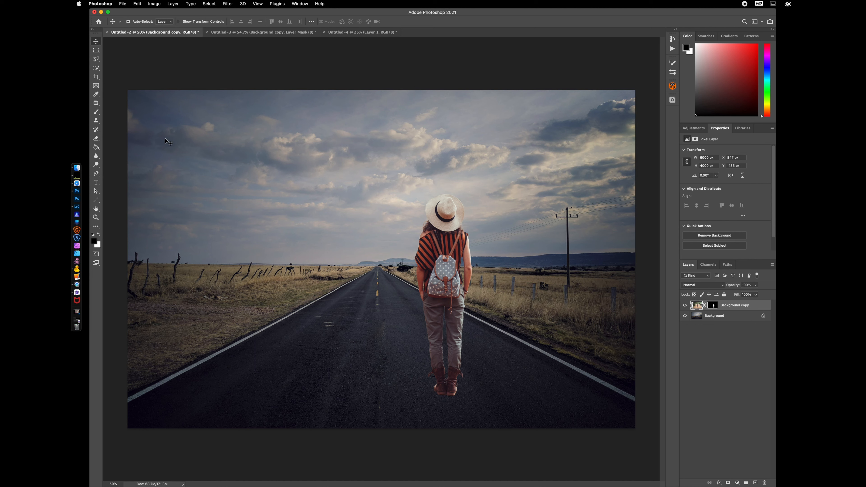
pyautogui.click(97, 113)
pyautogui.rightClick(97, 114)
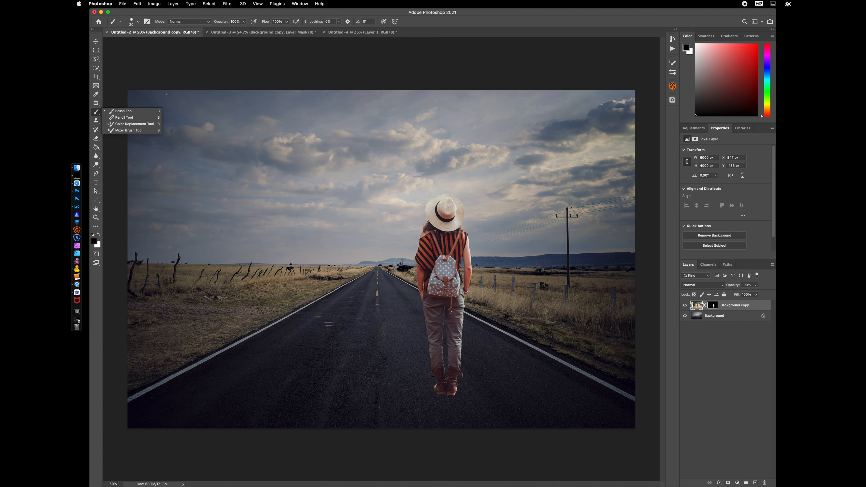
pyautogui.click(197, 76)
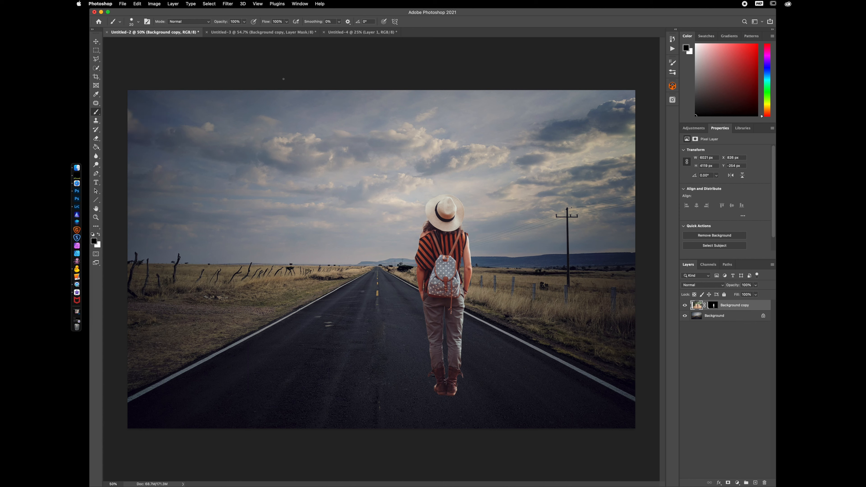
pyautogui.click(96, 41)
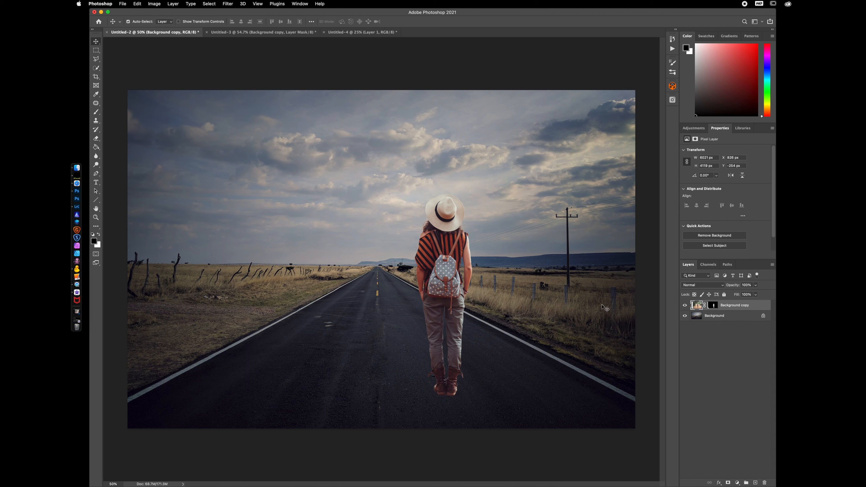
pyautogui.moveTo(448, 271); pyautogui.dragTo(421, 299)
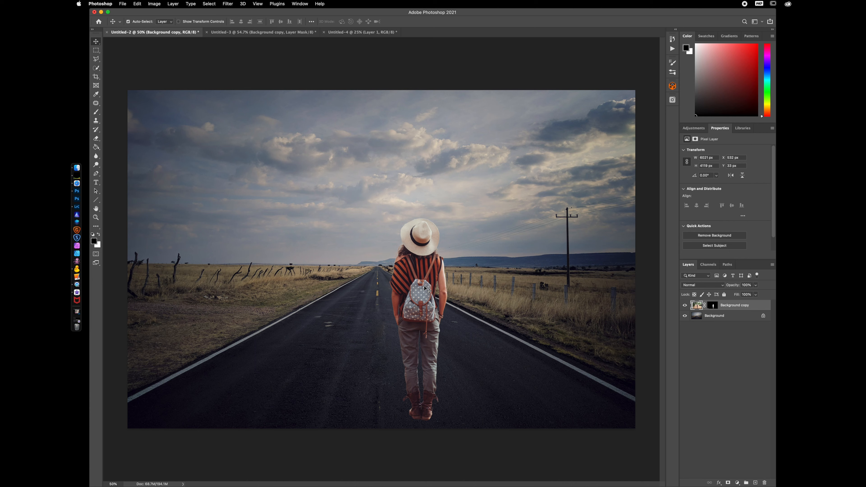
# In the original photo, show the background layer and draw four perspective lines converging behind the hiker with the Line Tool
pyautogui.click(237, 33)
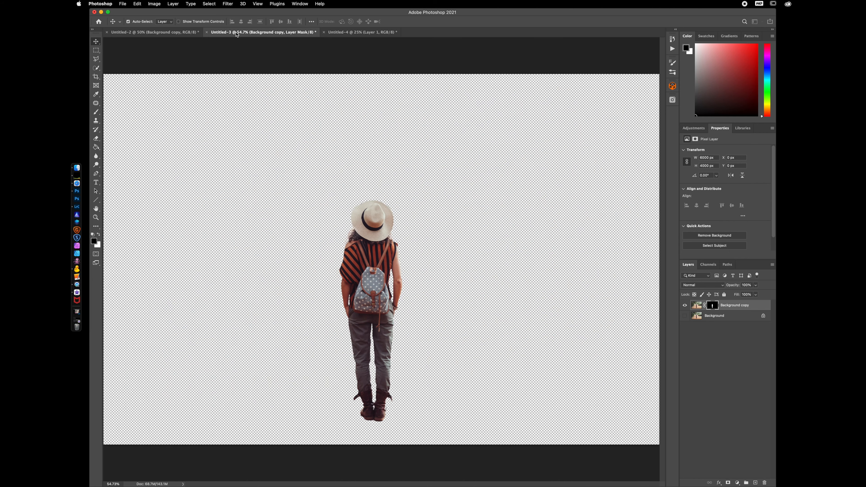
pyautogui.click(684, 316)
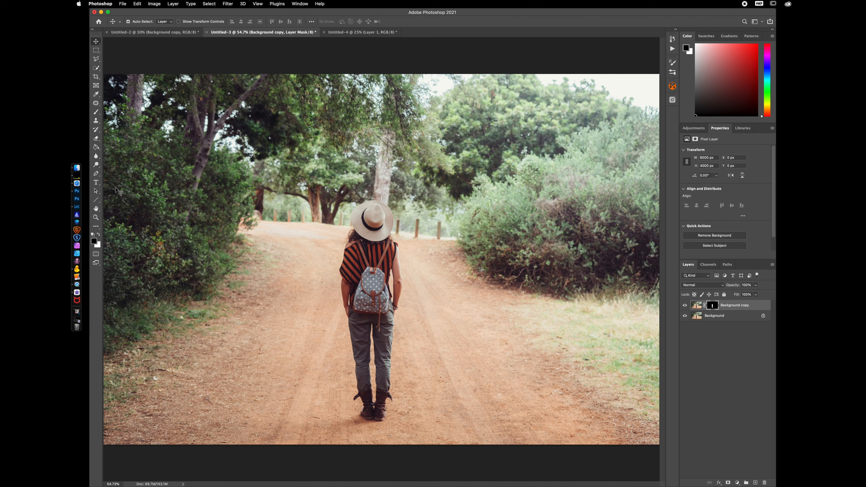
pyautogui.press('u')
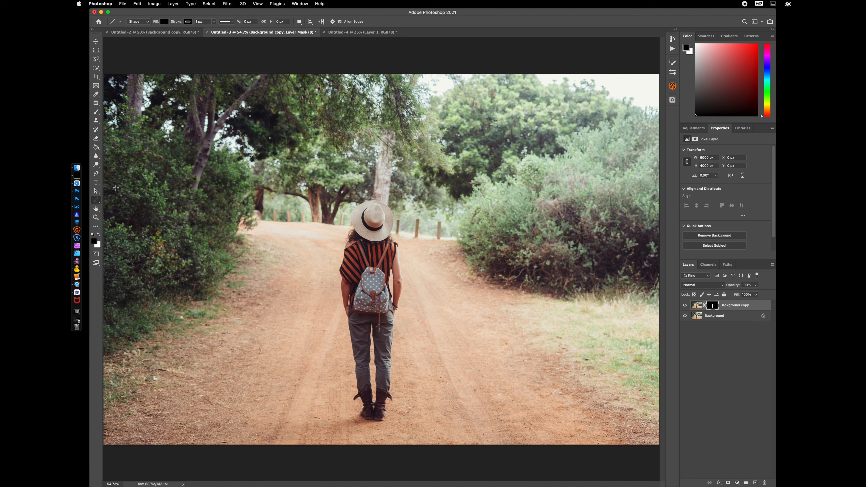
pyautogui.click(99, 203)
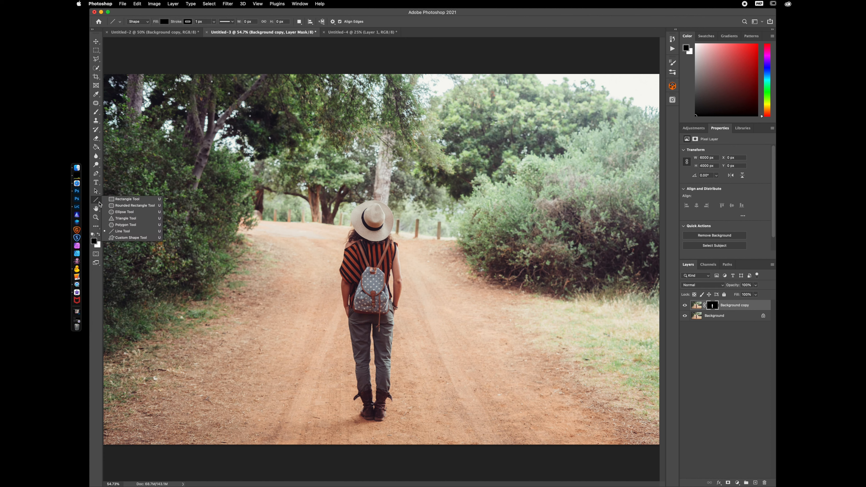
pyautogui.click(141, 232)
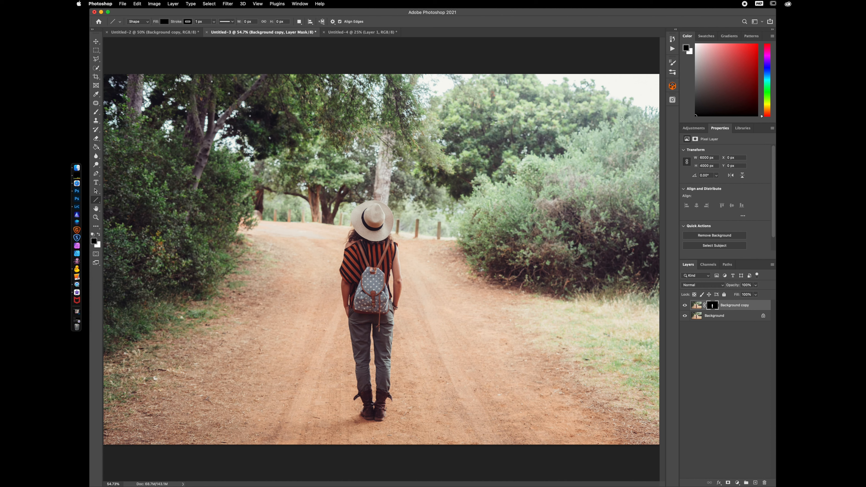
pyautogui.moveTo(606, 116); pyautogui.dragTo(192, 393)
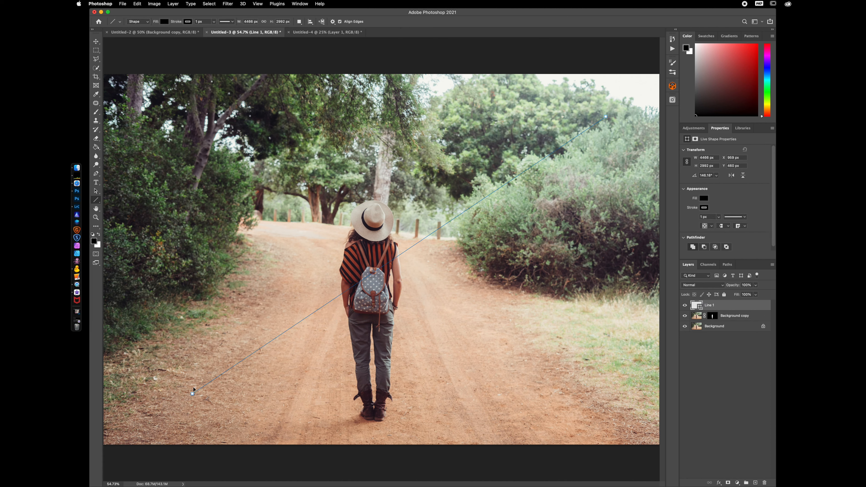
pyautogui.moveTo(131, 118); pyautogui.dragTo(472, 284)
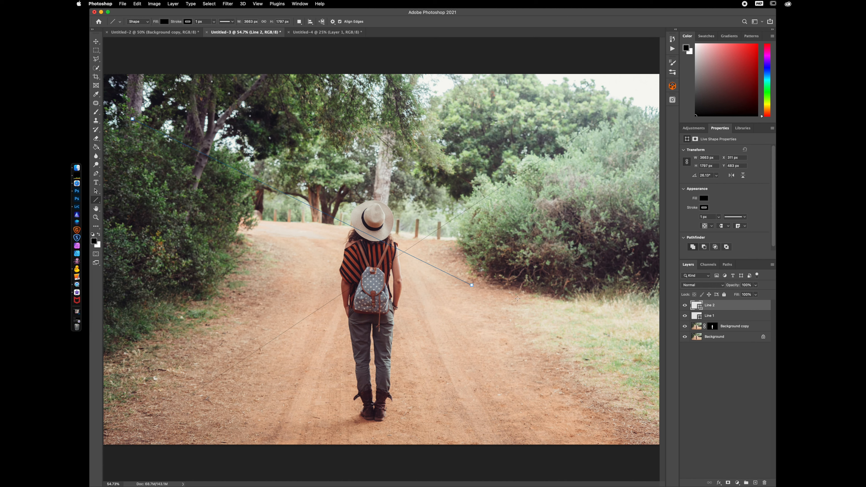
pyautogui.moveTo(632, 408); pyautogui.dragTo(355, 200)
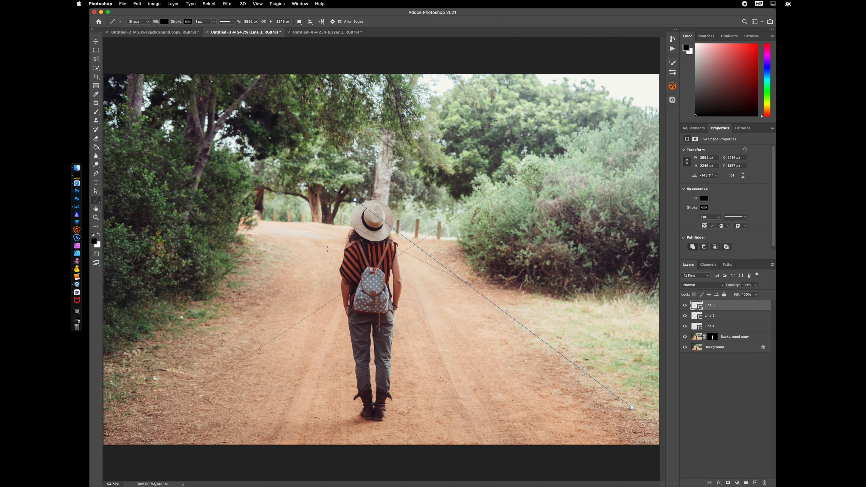
pyautogui.moveTo(410, 252); pyautogui.dragTo(242, 253)
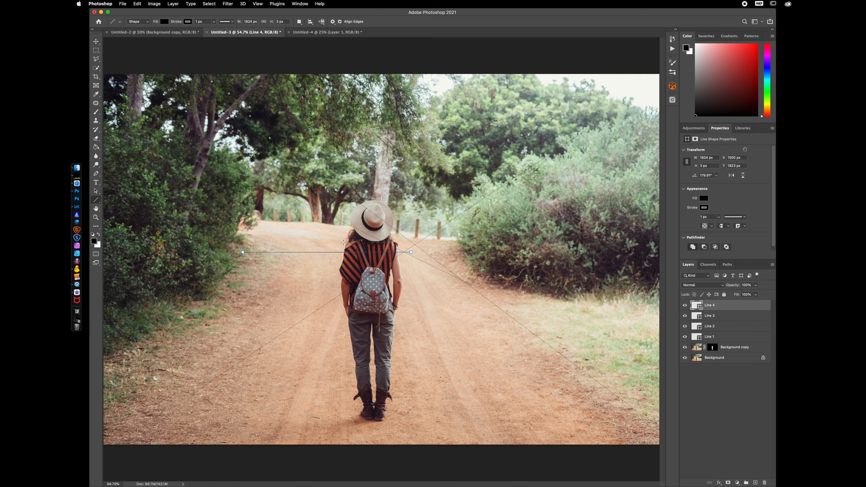
# Draw two perspective lines along the road edges in the road scene, then delete both line layers
pyautogui.click(167, 33)
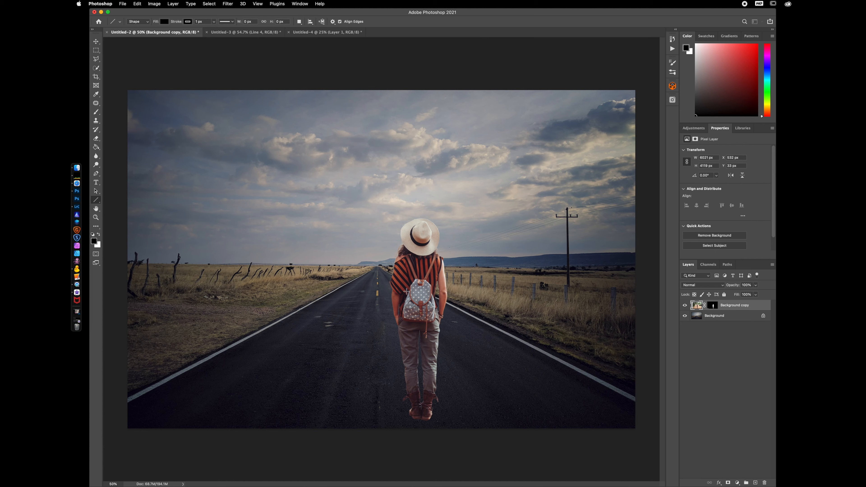
pyautogui.moveTo(146, 391); pyautogui.dragTo(458, 221)
pyautogui.moveTo(603, 384); pyautogui.dragTo(308, 229)
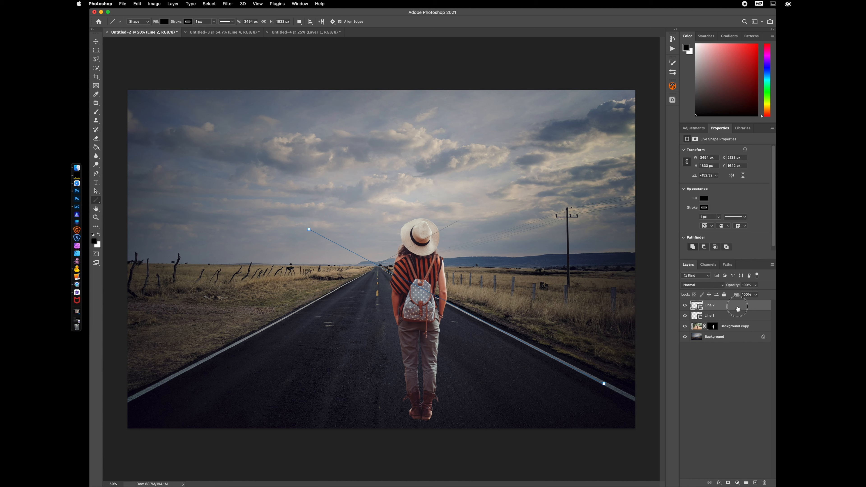
pyautogui.press('BackSpace')
pyautogui.press('BackSpace')
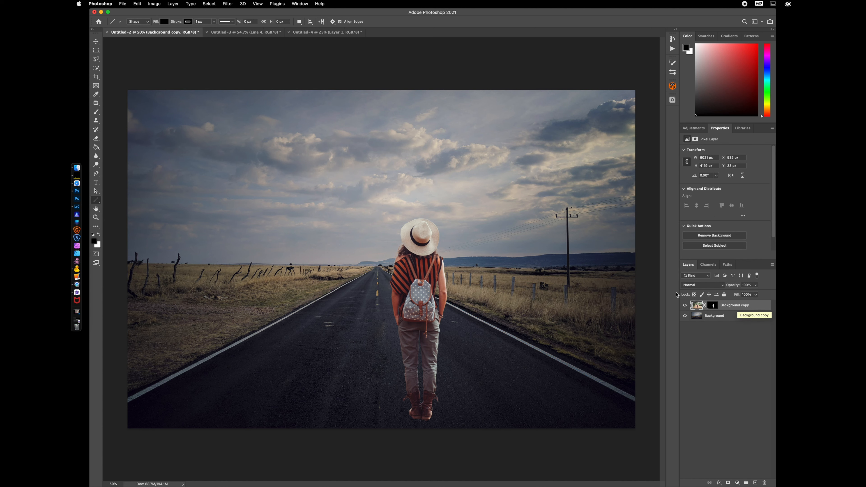
# Nudge the hiker layer slightly to line her up with the road's vanishing point
pyautogui.click(96, 41)
pyautogui.moveTo(425, 289); pyautogui.dragTo(431, 290)
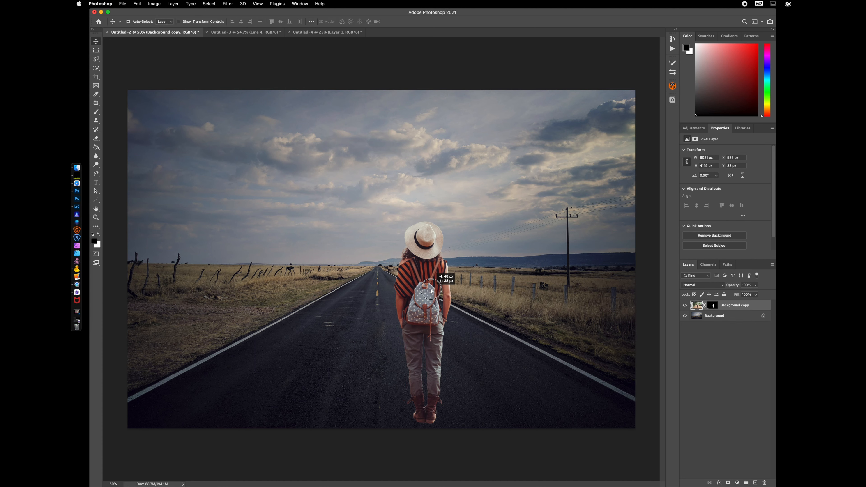
pyautogui.moveTo(431, 291)
pyautogui.mouseDown()
pyautogui.moveTo(429, 276)
pyautogui.moveTo(423, 298)
pyautogui.mouseUp()
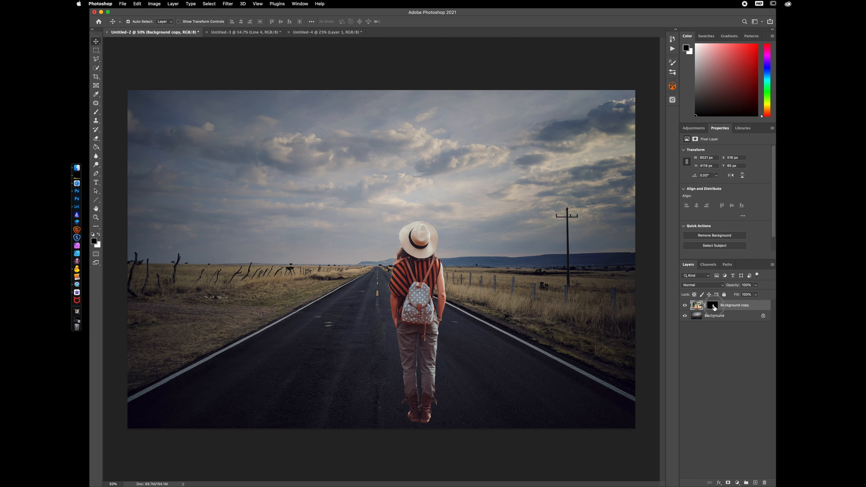
# Apply the Minimum filter to the hiker's layer mask with a radius of about 1 pixel
pyautogui.click(714, 306)
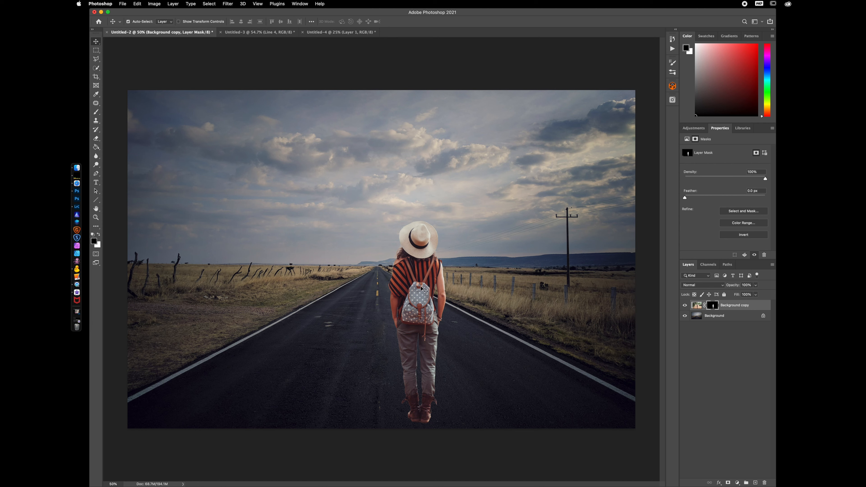
pyautogui.click(228, 4)
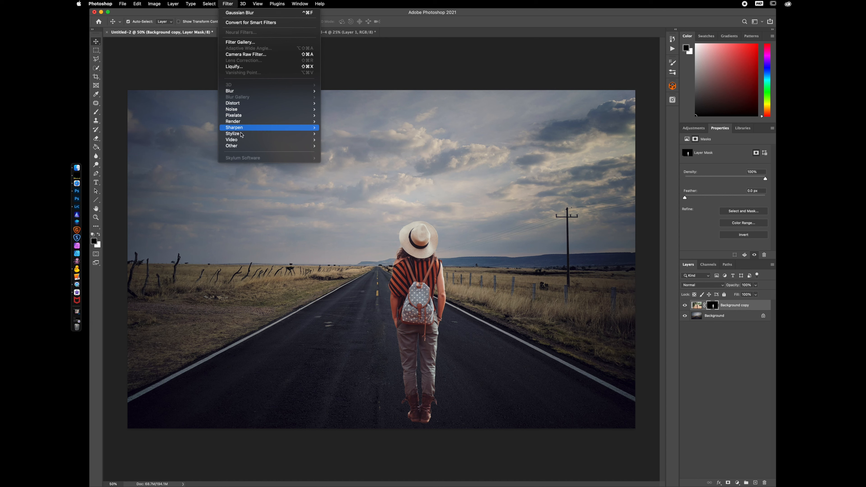
pyautogui.moveTo(240, 146)
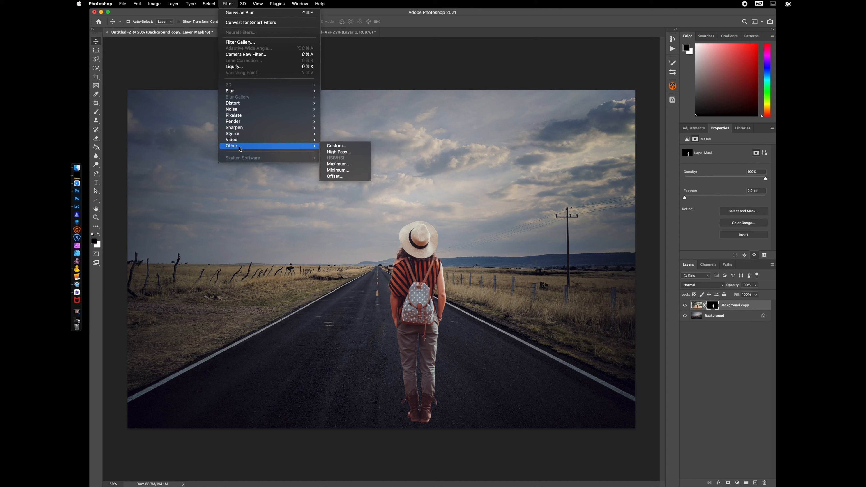
pyautogui.click(357, 170)
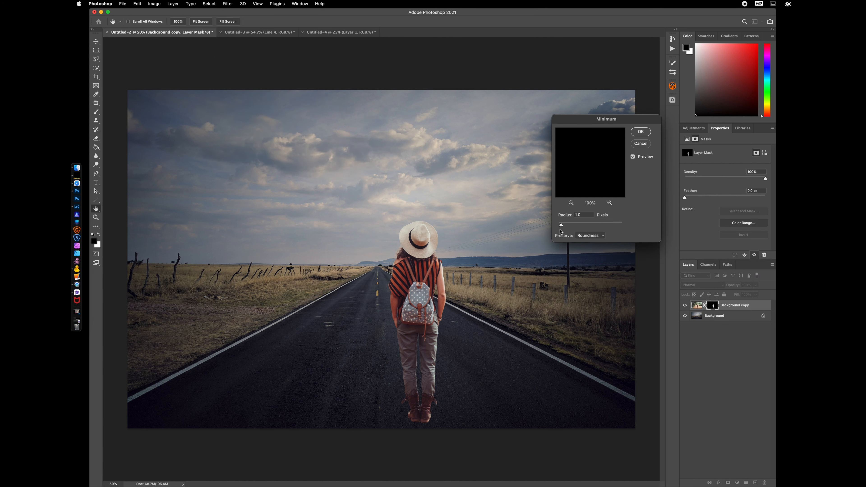
pyautogui.moveTo(561, 225); pyautogui.dragTo(560, 226)
pyautogui.moveTo(560, 227); pyautogui.dragTo(561, 226)
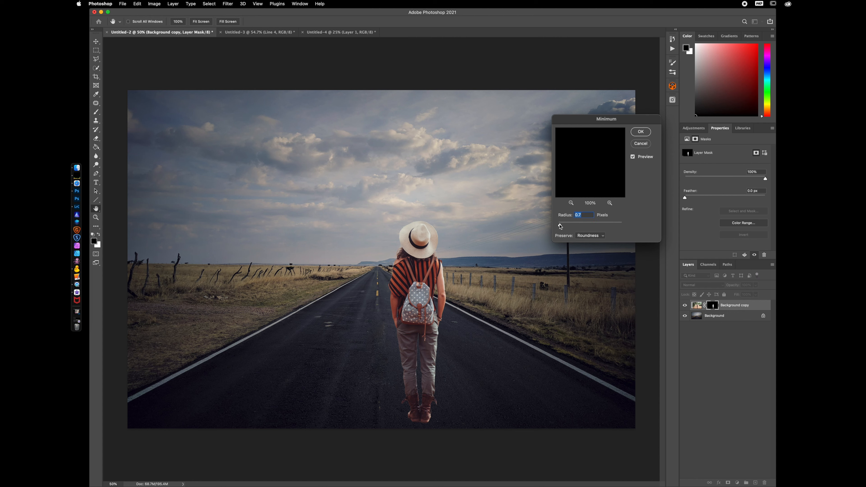
pyautogui.click(639, 132)
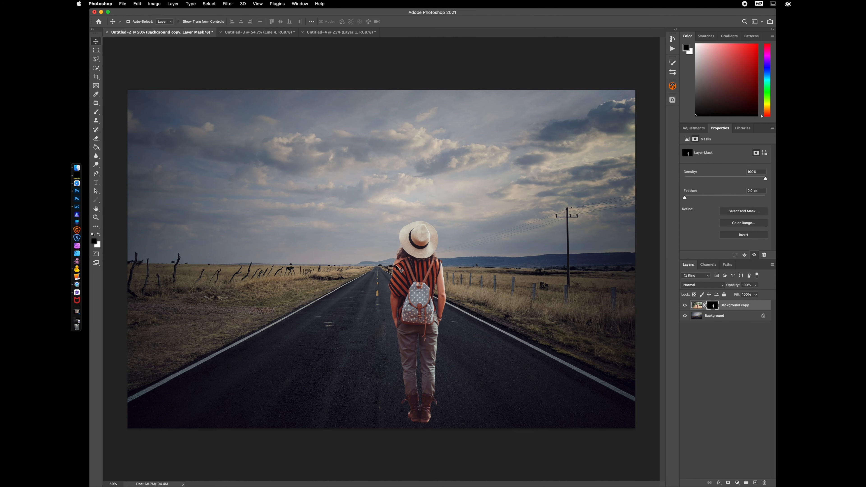
# Apply the Minimum filter to the hiker's layer mask again, this time with a radius of 1 pixel
pyautogui.click(227, 4)
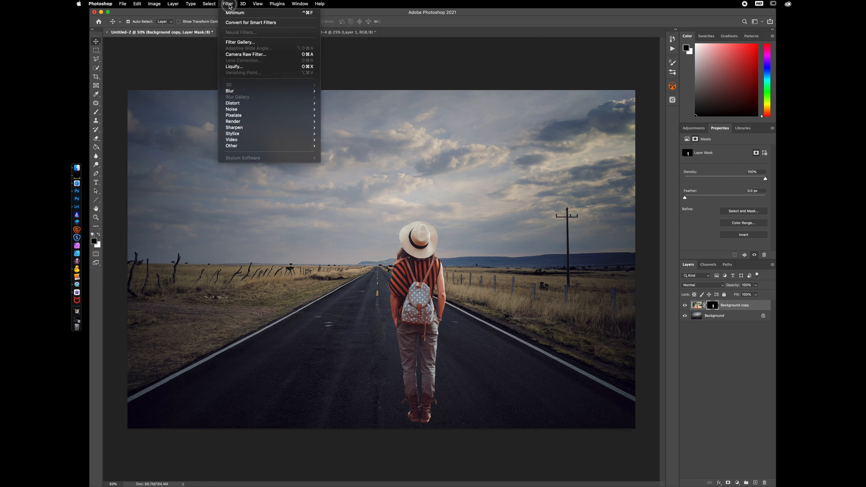
pyautogui.moveTo(254, 150)
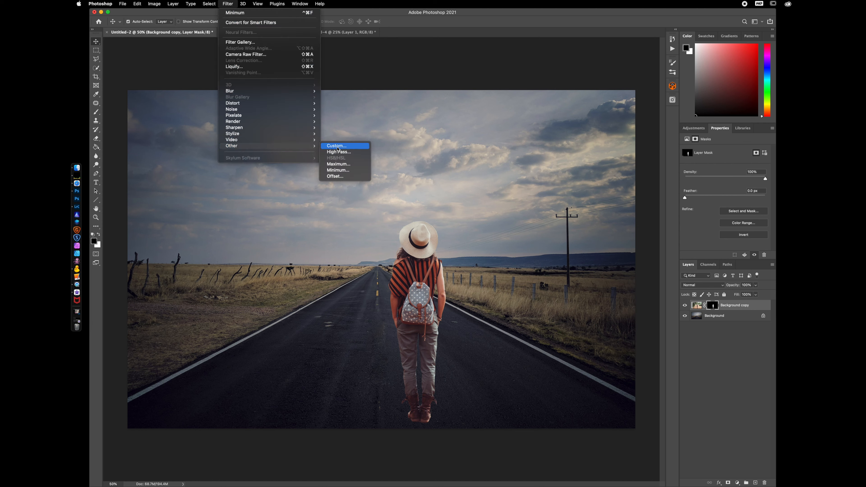
pyautogui.click(349, 170)
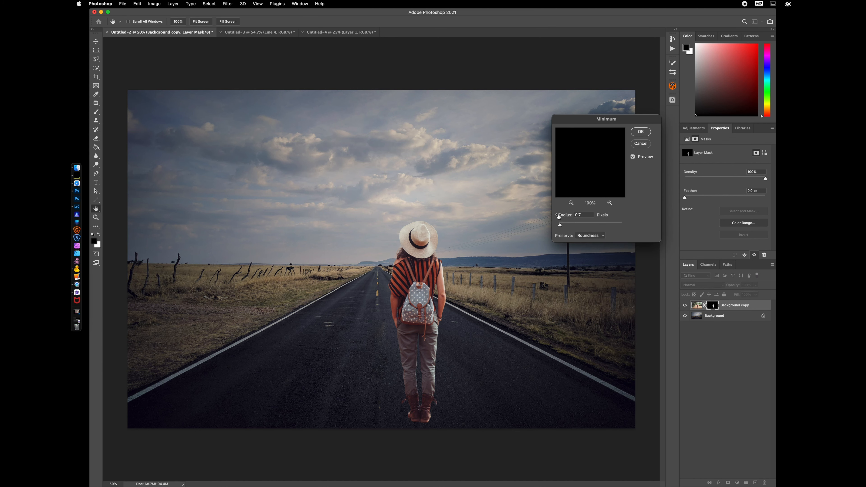
pyautogui.write('1')
pyautogui.click(641, 132)
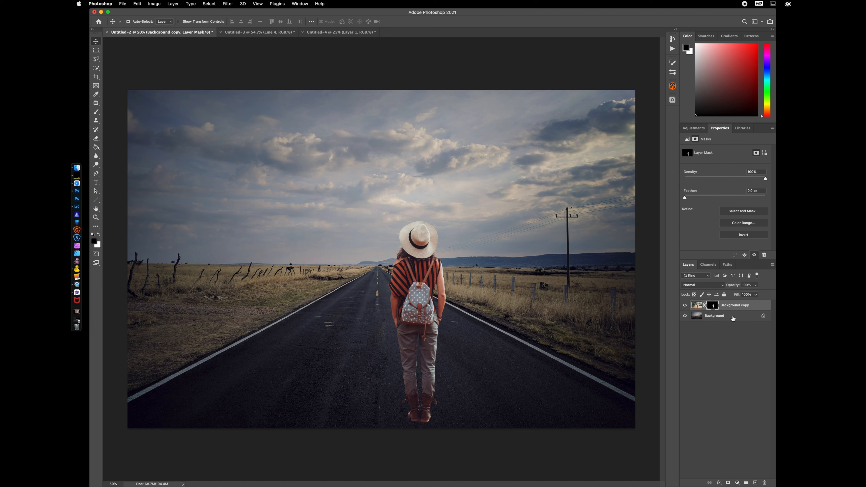
# Add a Threshold adjustment layer on top and set its threshold level to 42 to find the darkest areas
pyautogui.click(737, 483)
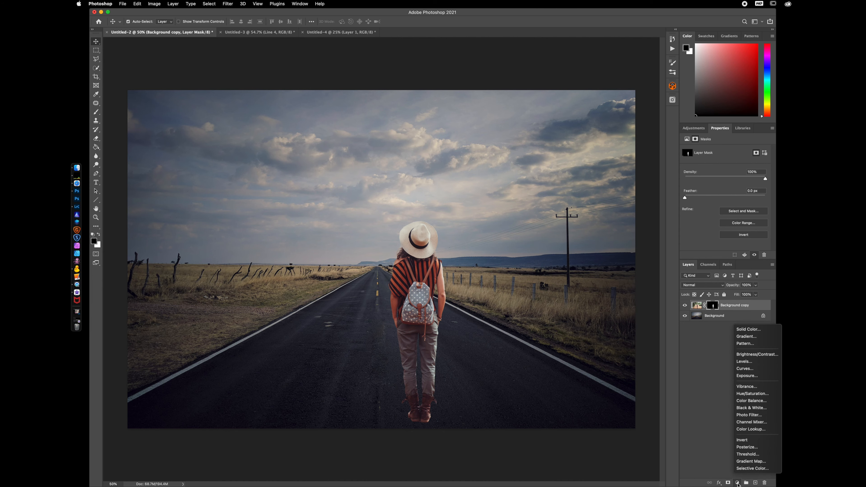
pyautogui.click(754, 455)
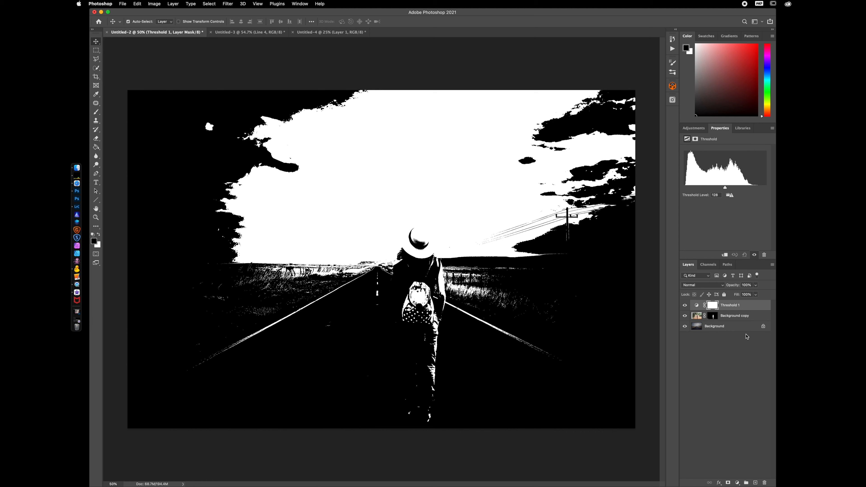
pyautogui.click(696, 306)
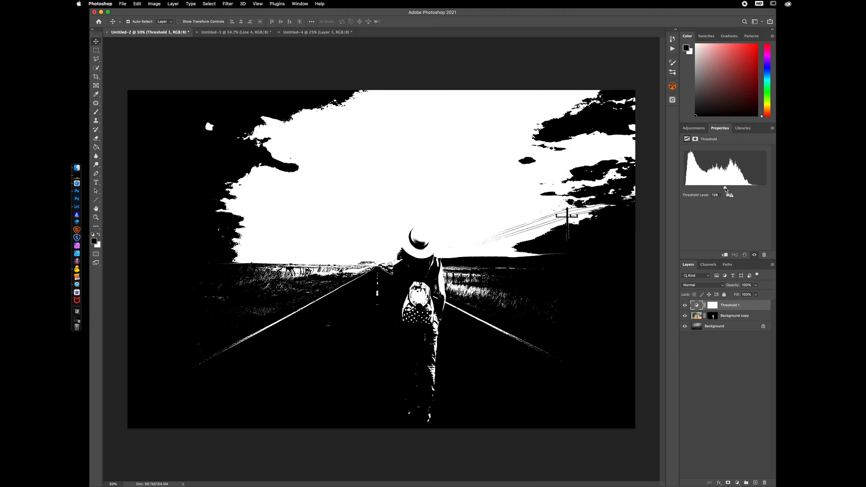
pyautogui.moveTo(725, 189); pyautogui.dragTo(745, 190)
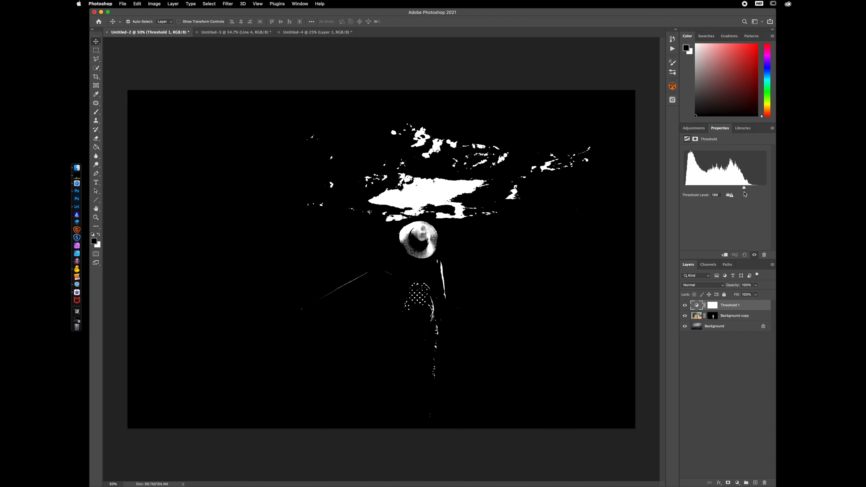
pyautogui.moveTo(744, 188); pyautogui.dragTo(697, 191)
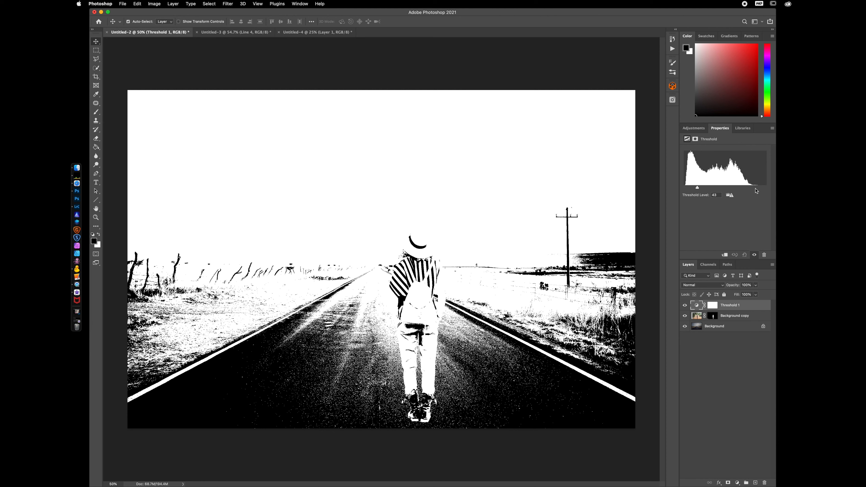
pyautogui.moveTo(697, 191); pyautogui.dragTo(698, 190)
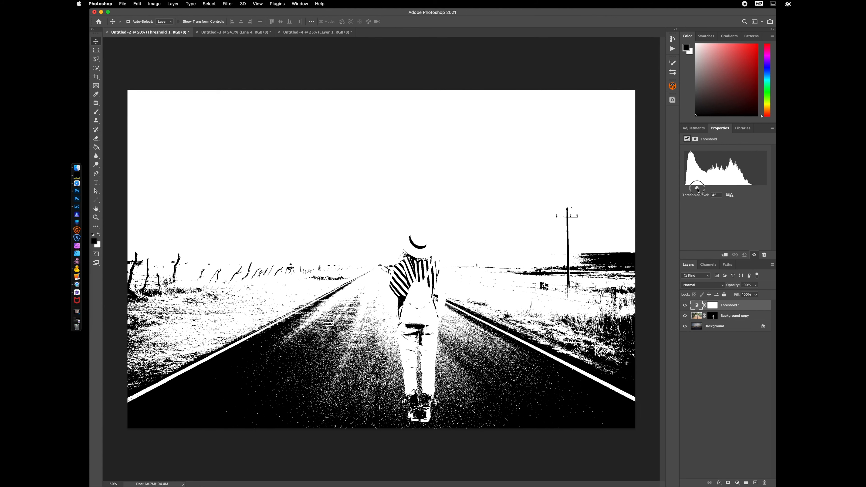
pyautogui.moveTo(697, 190); pyautogui.dragTo(697, 190)
# Rename the hiker's layer as girl
pyautogui.click(684, 305)
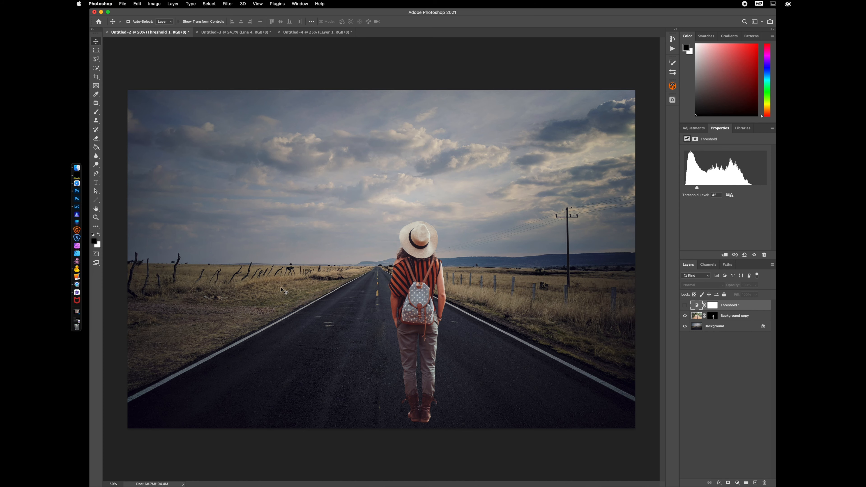
pyautogui.click(684, 306)
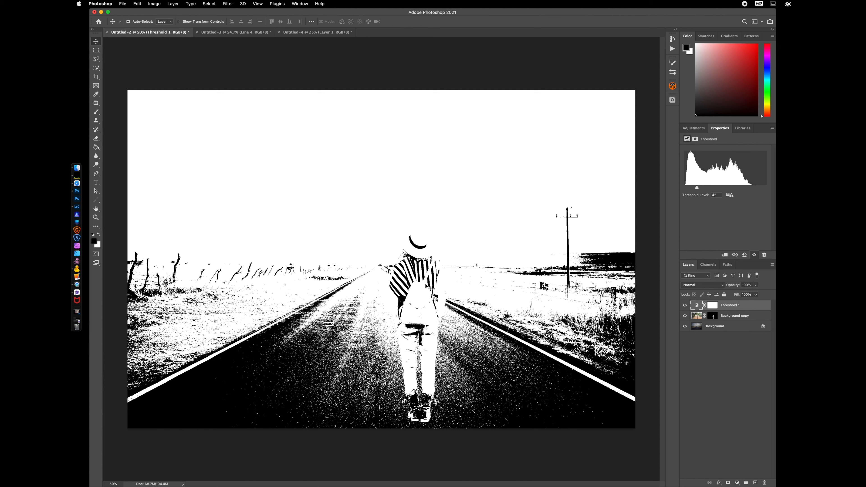
pyautogui.click(736, 317)
pyautogui.doubleClick(731, 316)
pyautogui.write('girl')
pyautogui.press('Return')
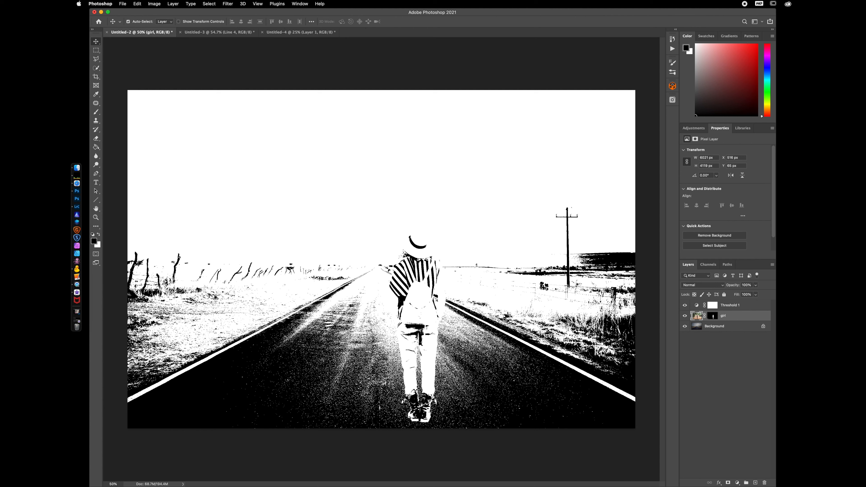
# Add a Levels adjustment layer clipped to the girl layer and name it luminance
pyautogui.click(737, 482)
pyautogui.click(745, 362)
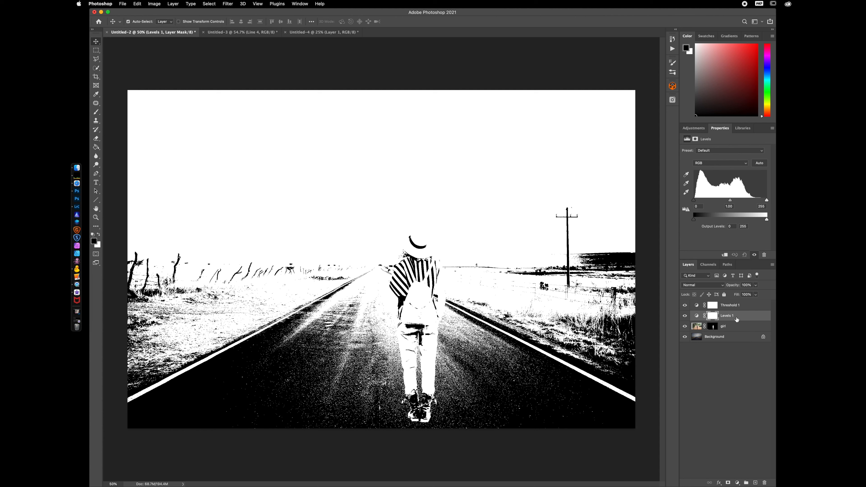
pyautogui.click(725, 256)
pyautogui.doubleClick(734, 316)
pyautogui.press('BackSpace')
pyautogui.write('luminance')
pyautogui.press('Return')
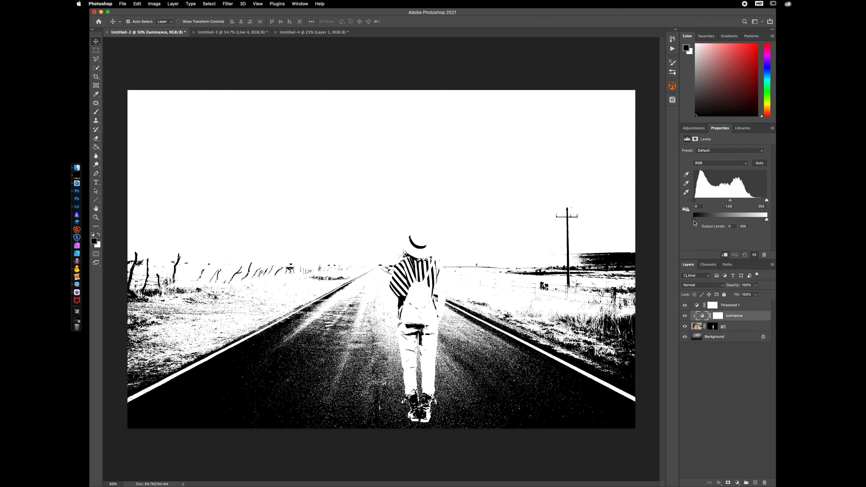
# Raise the luminance layer's output black level to 17, comparing the hiker with and without it
pyautogui.moveTo(694, 222); pyautogui.dragTo(699, 222)
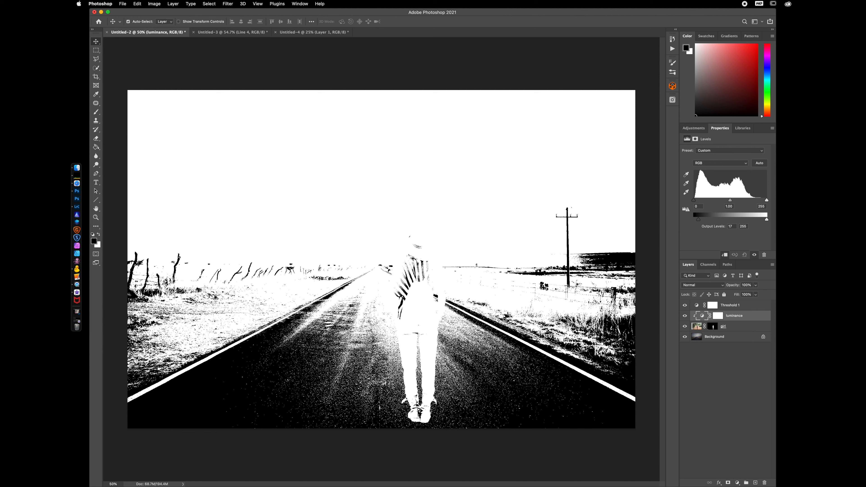
pyautogui.click(685, 305)
pyautogui.click(685, 316)
pyautogui.click(685, 316)
pyautogui.click(685, 316)
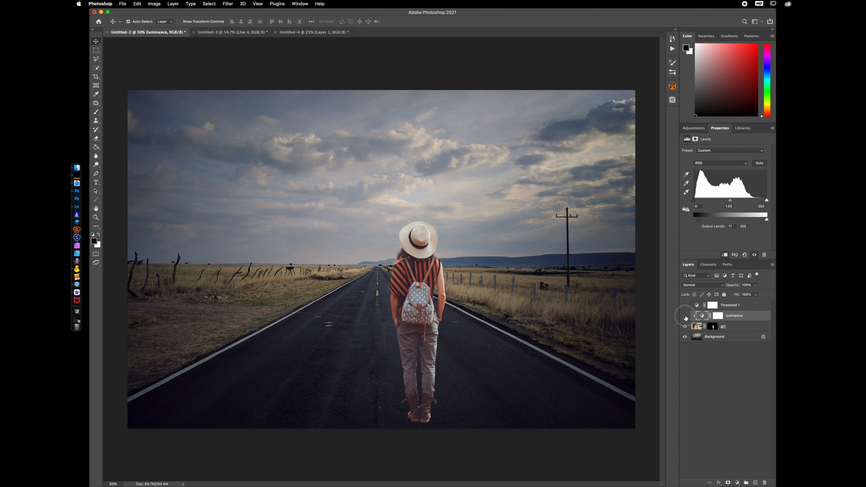
pyautogui.click(685, 316)
pyautogui.click(684, 316)
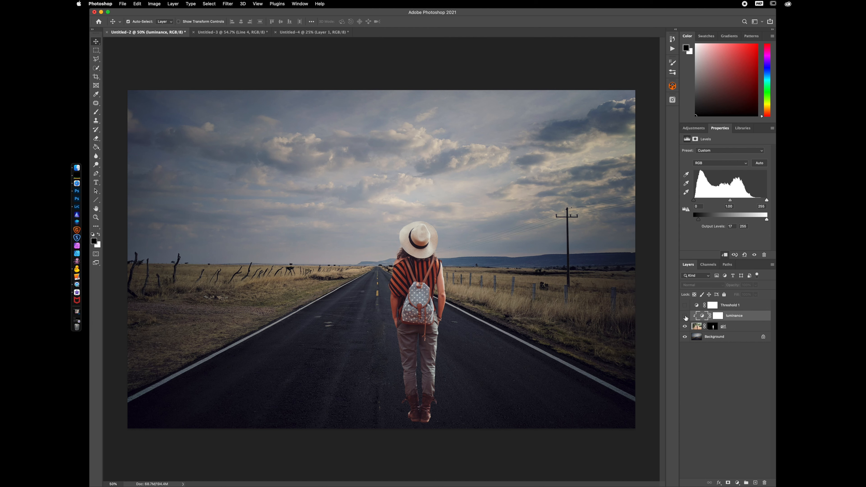
pyautogui.click(685, 315)
pyautogui.click(684, 316)
pyautogui.click(684, 315)
pyautogui.click(685, 316)
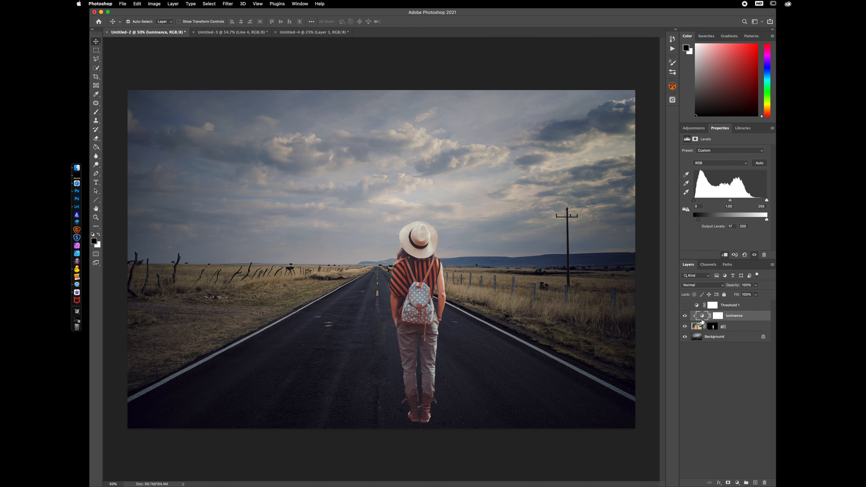
pyautogui.click(685, 305)
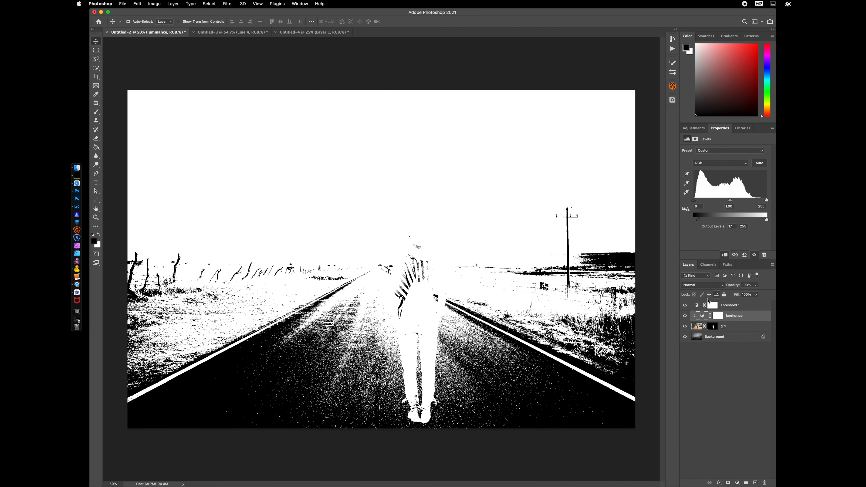
# Raise the Threshold layer's level to 173 to locate the brightest areas
pyautogui.click(696, 305)
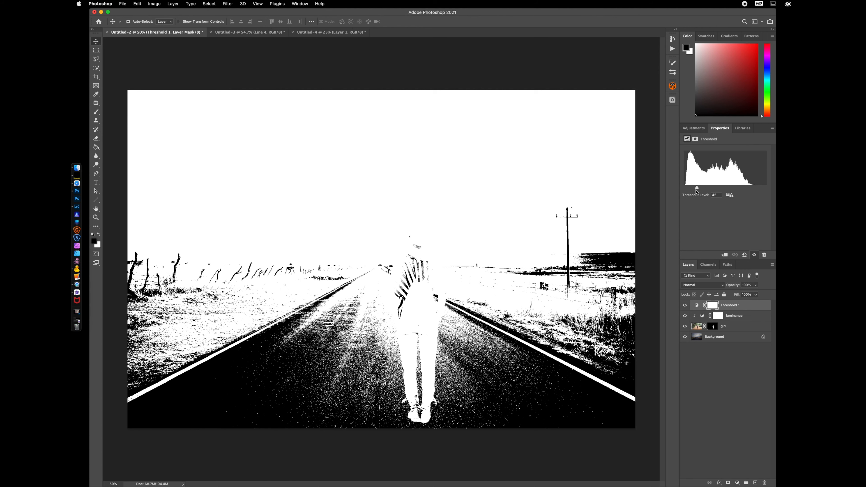
pyautogui.moveTo(697, 188); pyautogui.dragTo(740, 190)
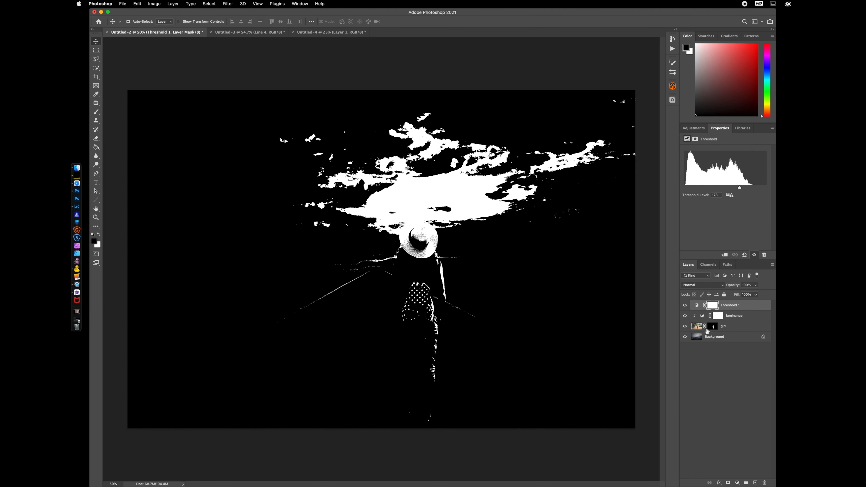
# Lower the luminance layer's output white level to 220, with the threshold layer hidden for comparison
pyautogui.click(702, 317)
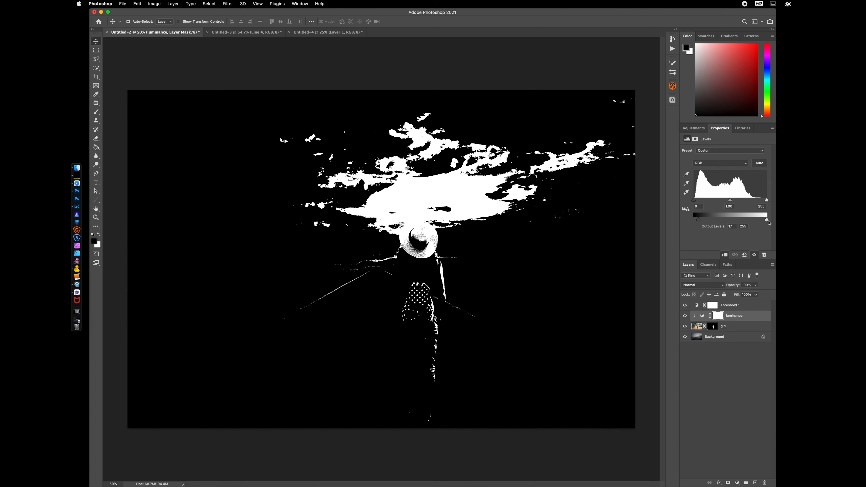
pyautogui.moveTo(767, 221); pyautogui.dragTo(758, 224)
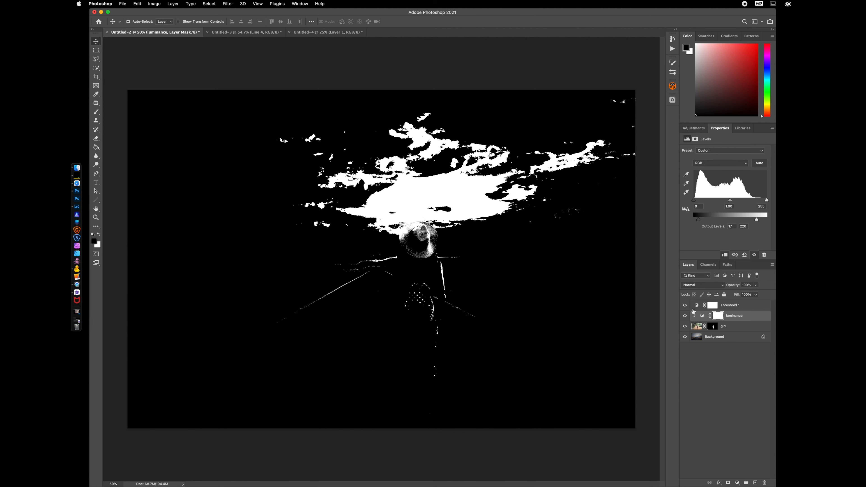
pyautogui.click(684, 306)
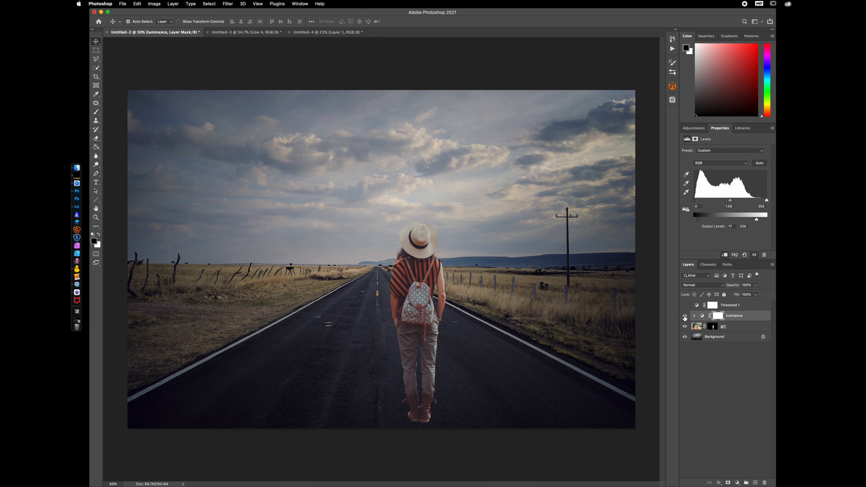
pyautogui.click(685, 316)
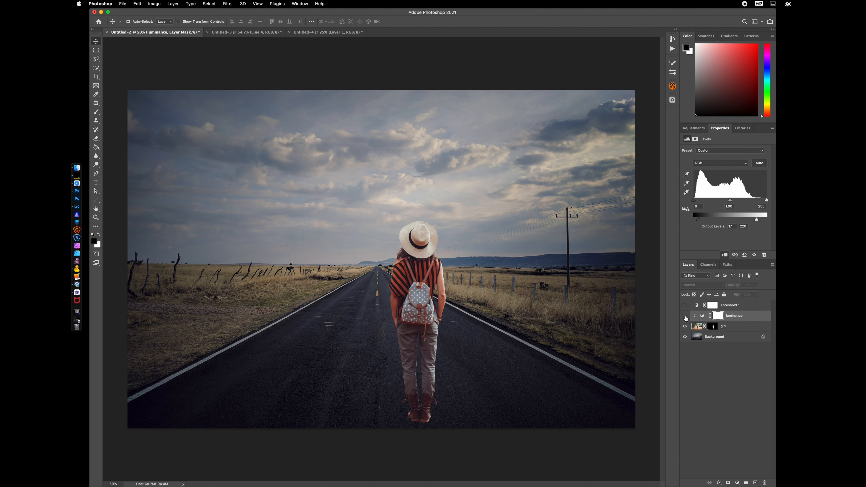
pyautogui.click(685, 316)
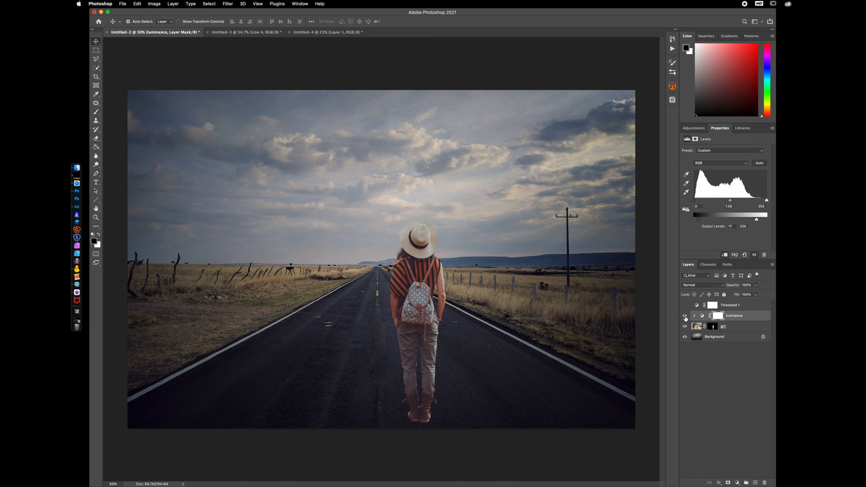
# Select the luminance layer's mask and set up a larger Soft Round brush at 25% flow
pyautogui.click(718, 316)
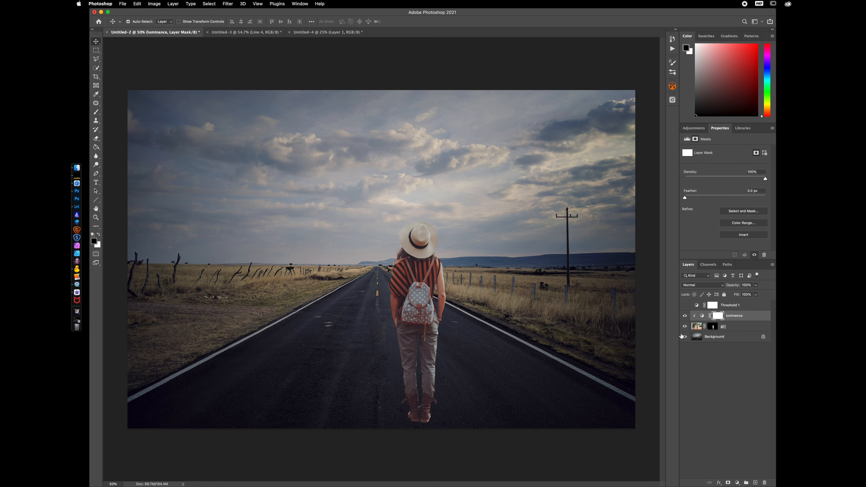
pyautogui.press('b')
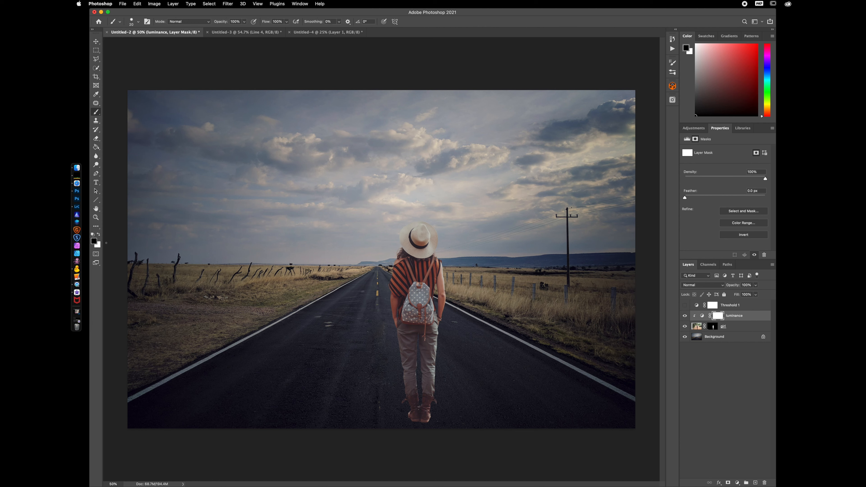
pyautogui.press('x')
pyautogui.press('x')
pyautogui.press('x')
pyautogui.press('x')
pyautogui.press('x')
pyautogui.press('x')
pyautogui.click(138, 21)
pyautogui.click(113, 86)
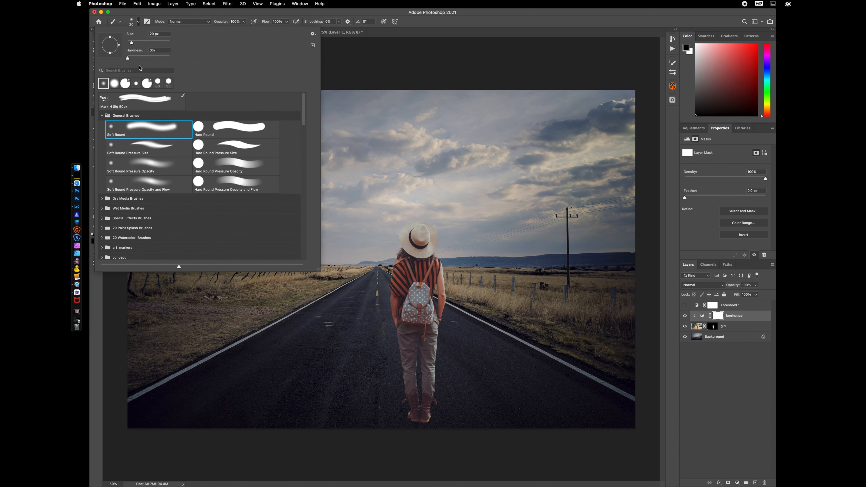
pyautogui.click(482, 18)
pyautogui.moveTo(265, 22); pyautogui.dragTo(240, 26)
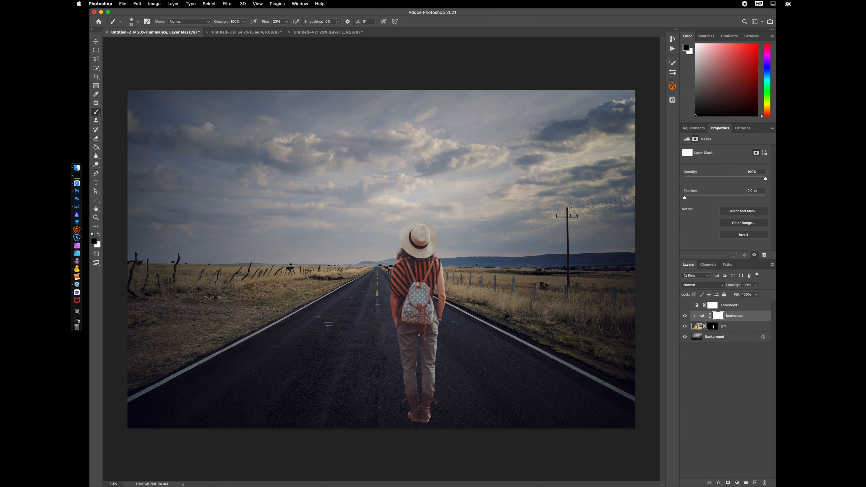
pyautogui.press(']')
pyautogui.press(']')
pyautogui.press(']')
pyautogui.press(']')
pyautogui.press(']')
pyautogui.press(']')
pyautogui.press(']')
pyautogui.click(685, 317)
pyautogui.click(685, 316)
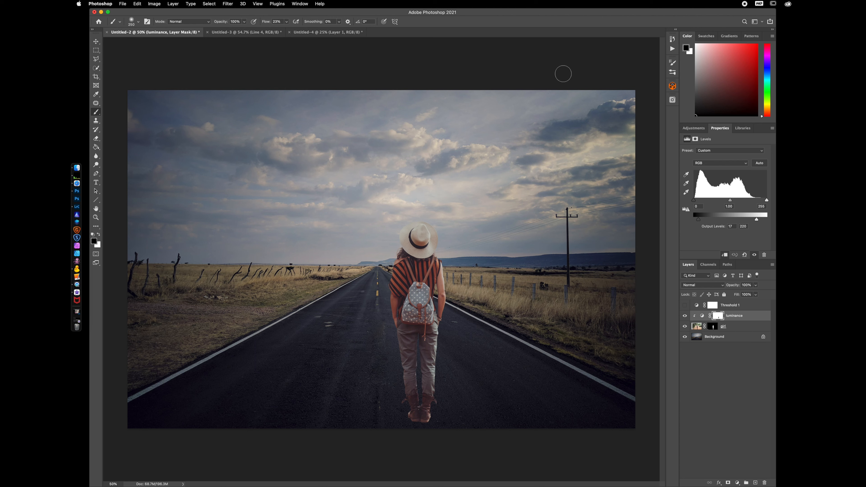
# Add a Curves adjustment layer above luminance and name it colour
pyautogui.click(737, 482)
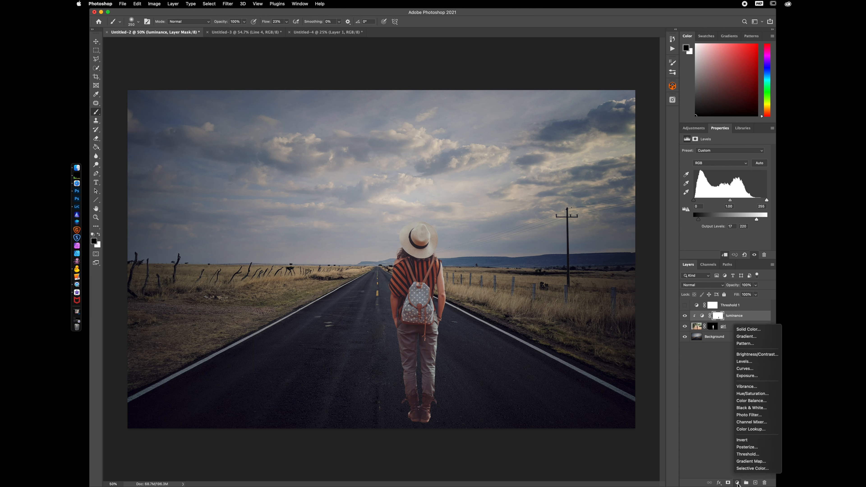
pyautogui.click(744, 368)
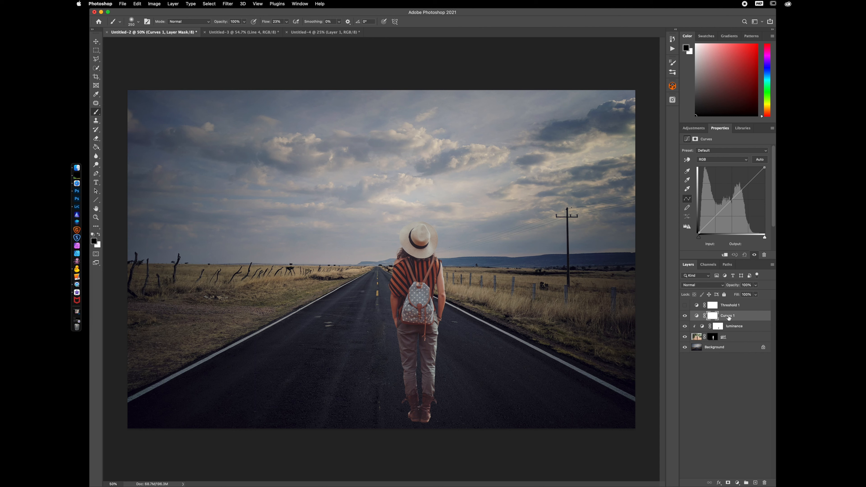
pyautogui.doubleClick(728, 316)
pyautogui.write('colour')
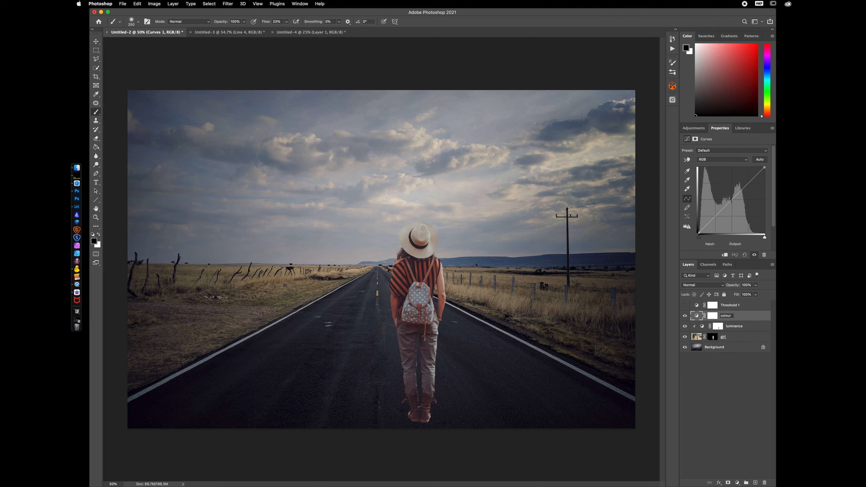
# Confirm the colour layer's name and clip it to the layers beneath
pyautogui.press('Return')
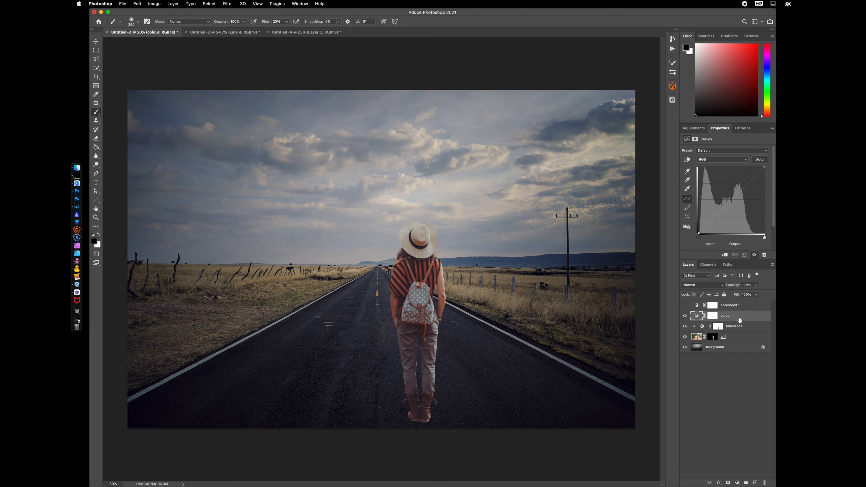
pyautogui.press('super+alt+g')
# Add a Solid Color fill layer of #808080 and set its blend mode to Luminosity
pyautogui.click(737, 482)
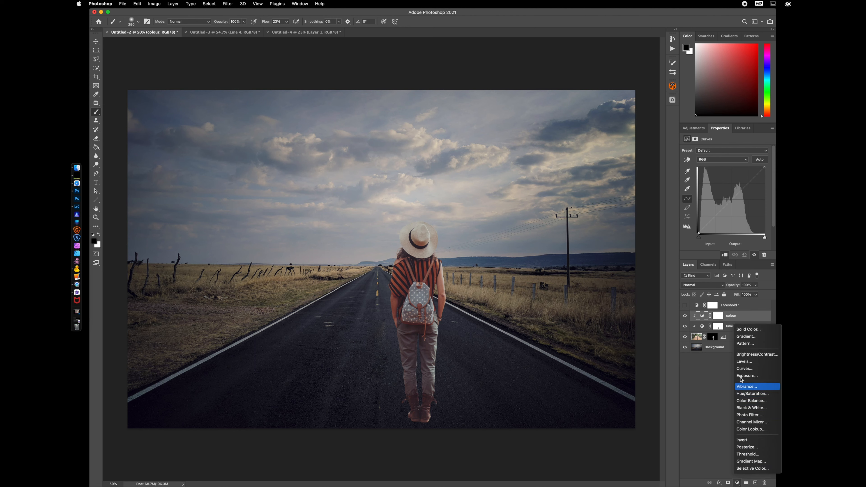
pyautogui.click(744, 330)
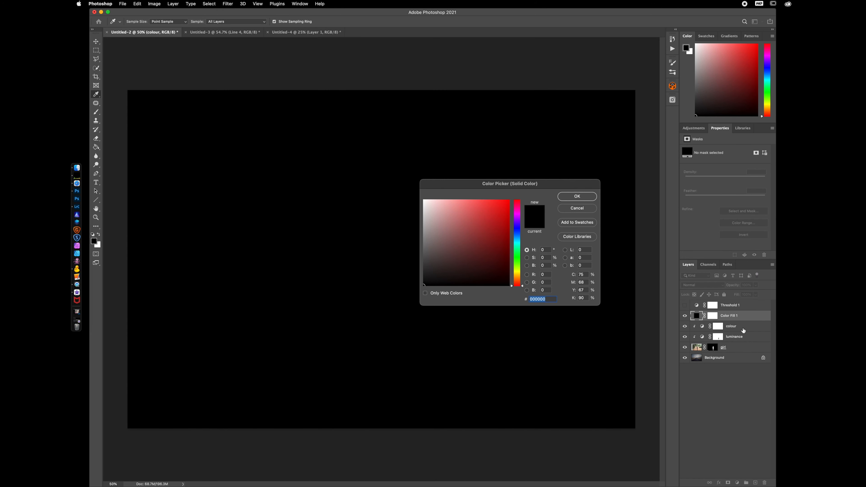
pyautogui.write('808080')
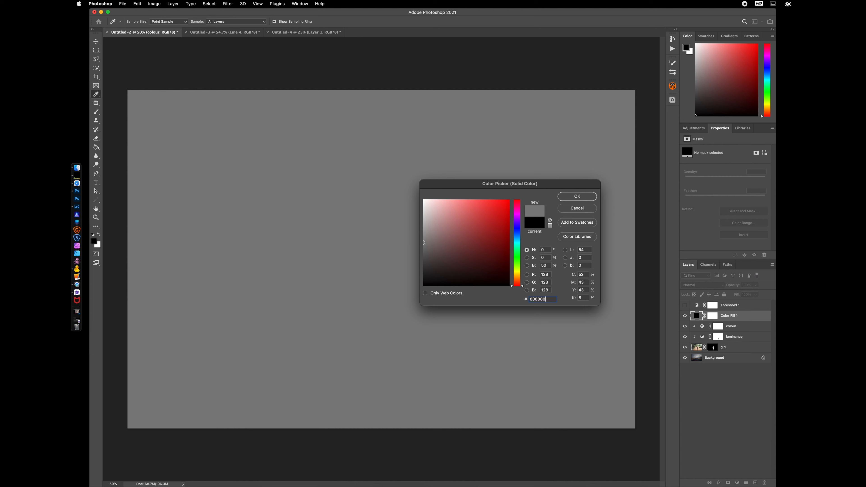
pyautogui.click(426, 241)
pyautogui.moveTo(427, 241)
pyautogui.mouseDown()
pyautogui.moveTo(420, 226)
pyautogui.moveTo(420, 251)
pyautogui.moveTo(419, 242)
pyautogui.mouseUp()
pyautogui.click(577, 197)
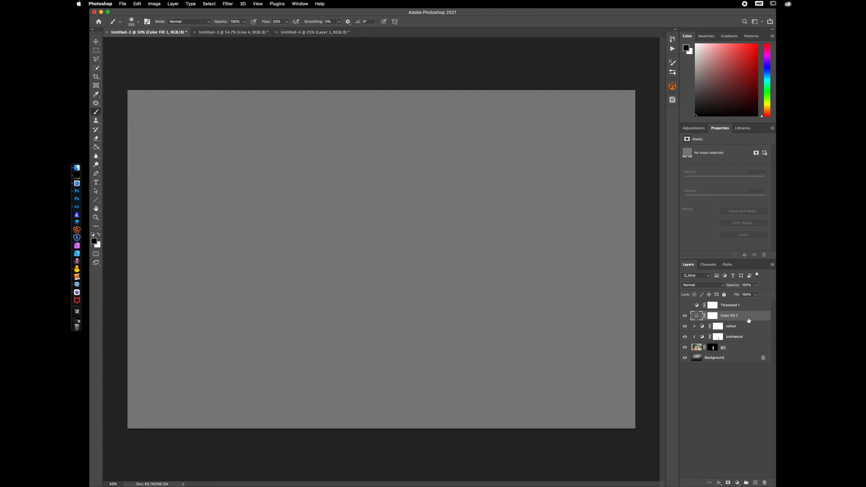
pyautogui.click(704, 285)
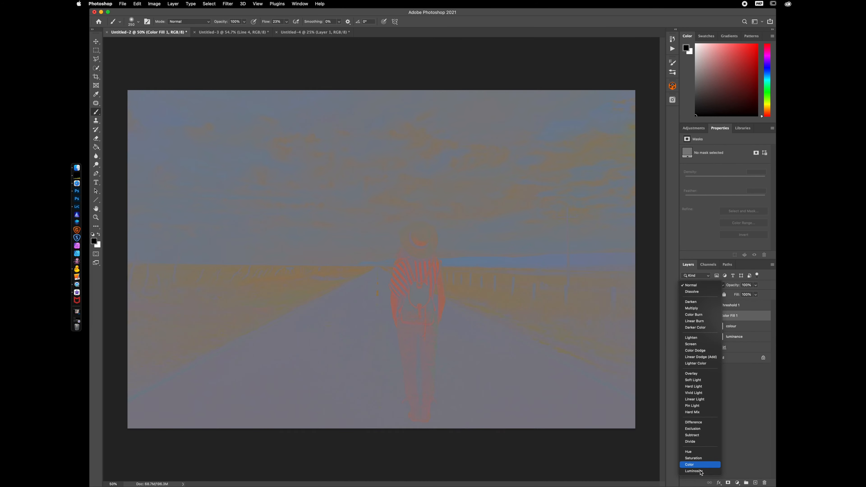
pyautogui.click(700, 471)
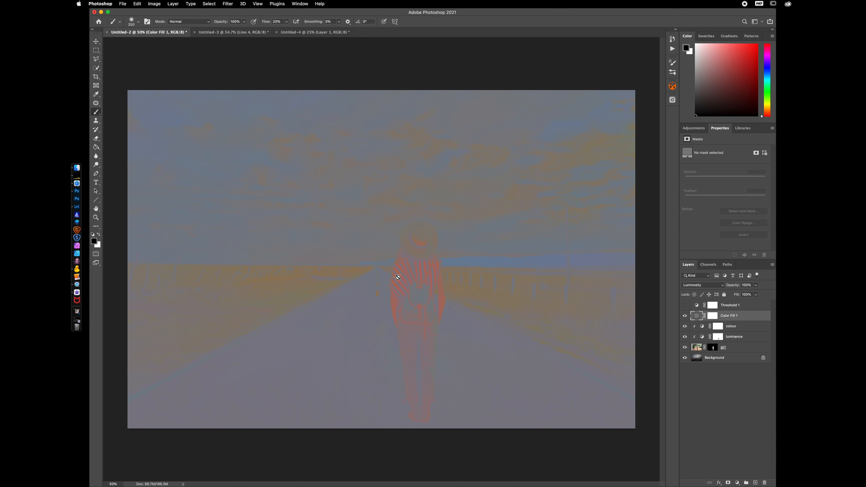
# Add a Curves layer above the grey fill and steepen it into a strong contrast S-curve
pyautogui.click(737, 482)
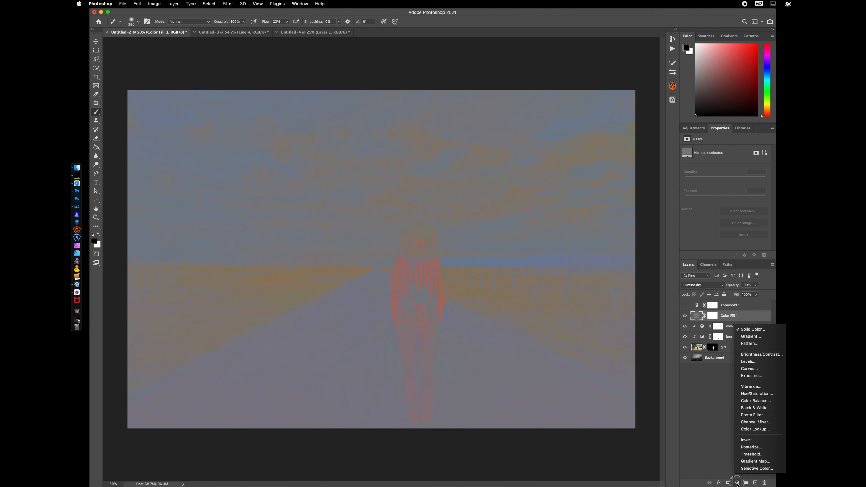
pyautogui.click(752, 368)
pyautogui.moveTo(712, 219); pyautogui.dragTo(723, 224)
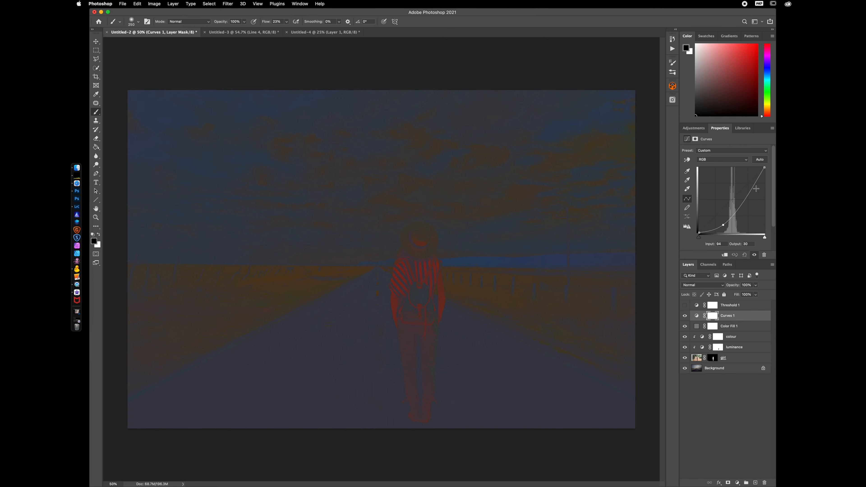
pyautogui.moveTo(748, 193); pyautogui.dragTo(739, 180)
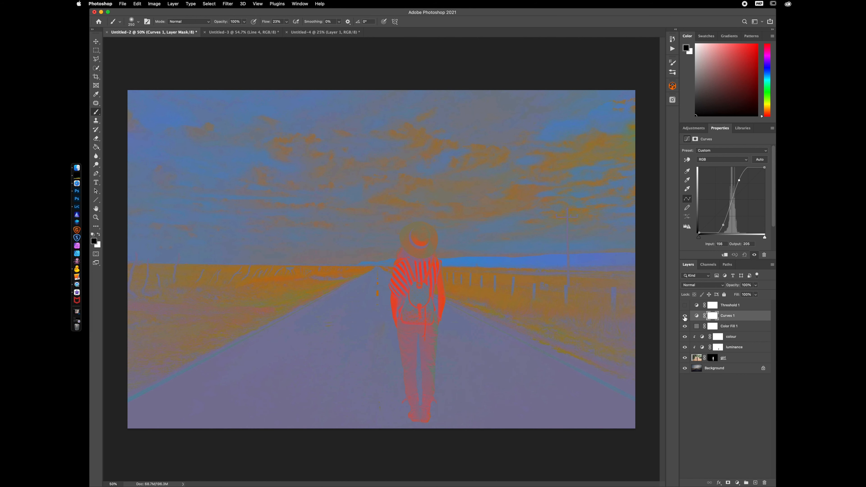
# Adjust the colour Curves layer's Blue channel curve to match the hiker's tones to the scene
pyautogui.moveTo(684, 315); pyautogui.dragTo(684, 327)
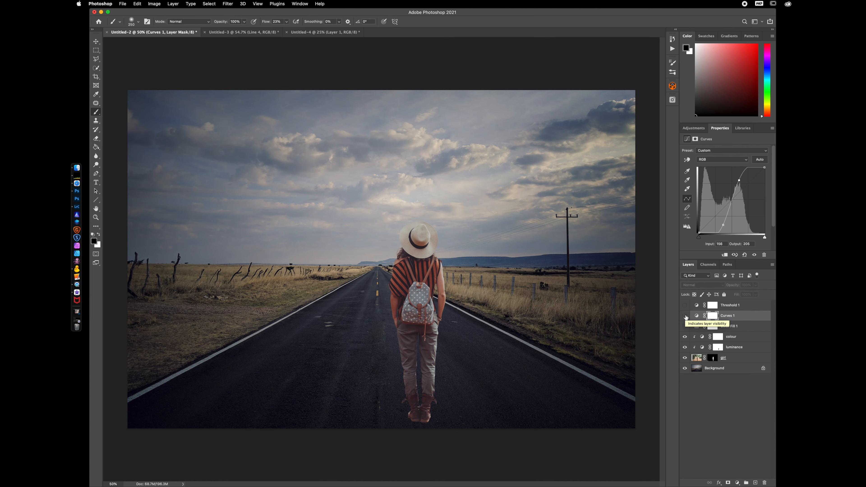
pyautogui.moveTo(685, 317); pyautogui.dragTo(686, 327)
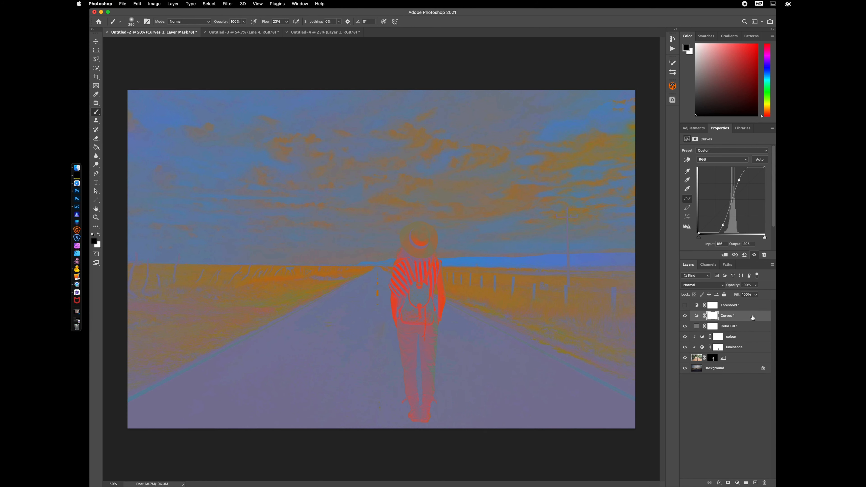
pyautogui.click(739, 340)
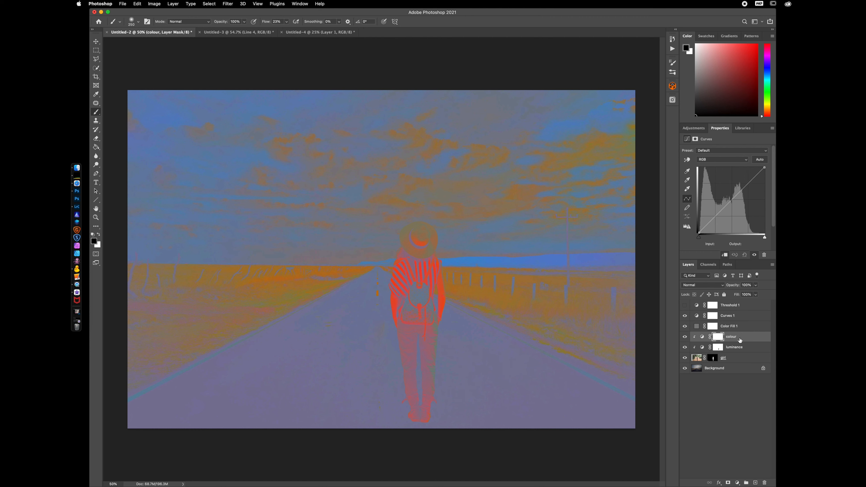
pyautogui.click(702, 339)
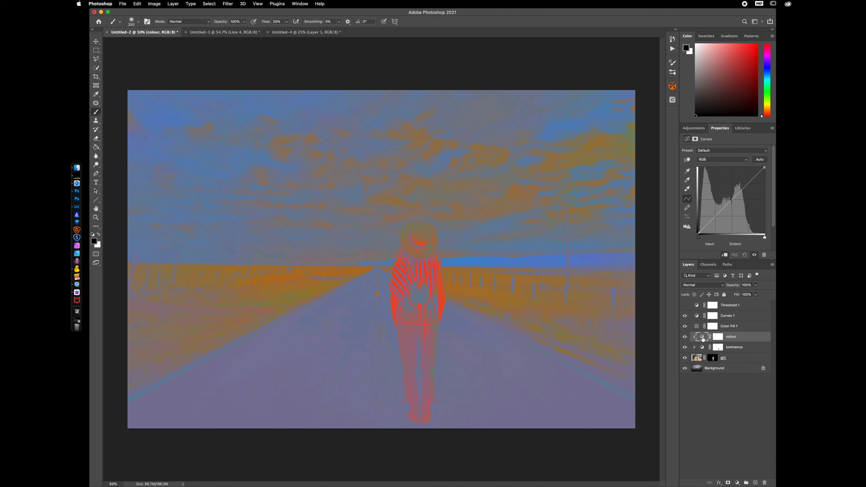
pyautogui.click(723, 160)
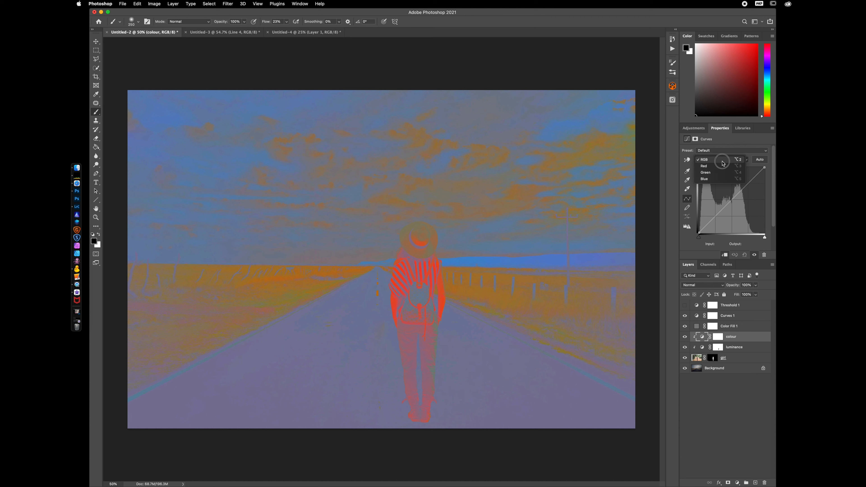
pyautogui.click(718, 181)
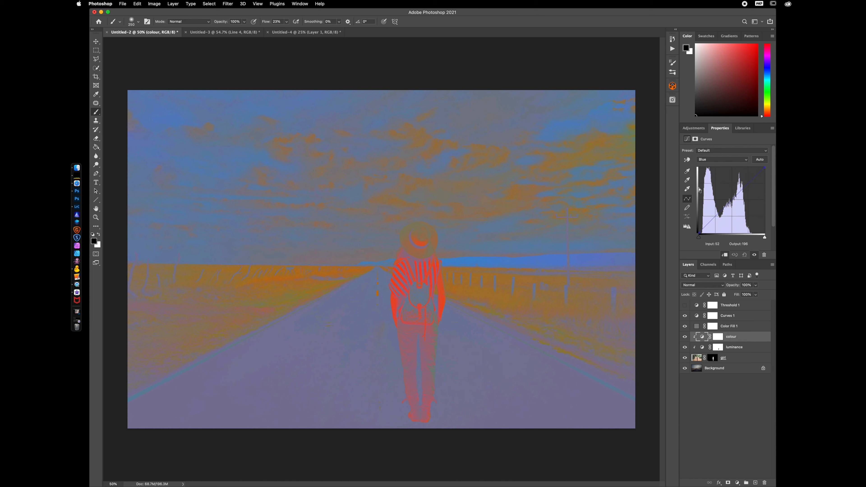
pyautogui.moveTo(730, 205); pyautogui.dragTo(724, 194)
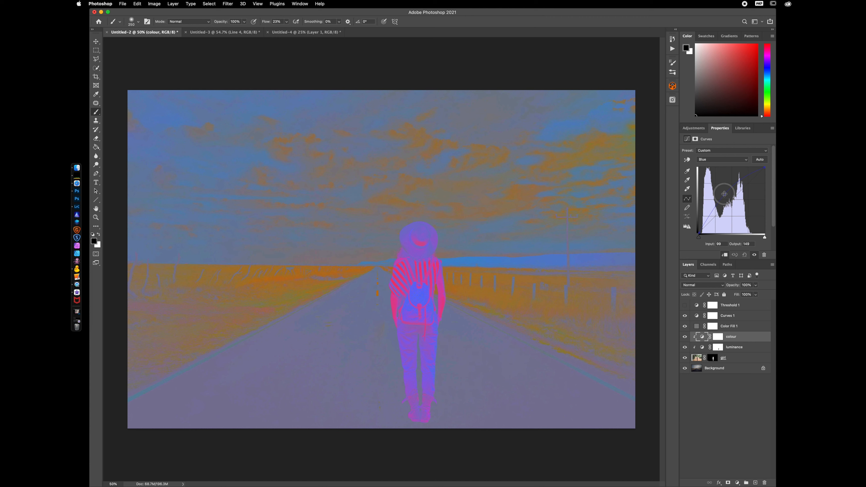
pyautogui.moveTo(724, 193); pyautogui.dragTo(732, 207)
pyautogui.click(733, 208)
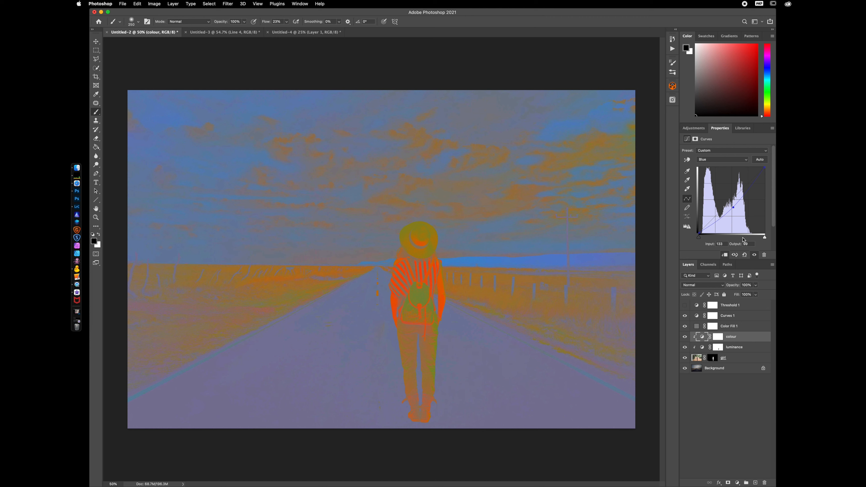
pyautogui.moveTo(734, 209); pyautogui.dragTo(731, 212)
pyautogui.moveTo(731, 212); pyautogui.dragTo(729, 211)
pyautogui.moveTo(729, 211); pyautogui.dragTo(730, 211)
# Hide the check layers and toggle the colour layer to compare the hiker before and after
pyautogui.moveTo(683, 317); pyautogui.dragTo(685, 337)
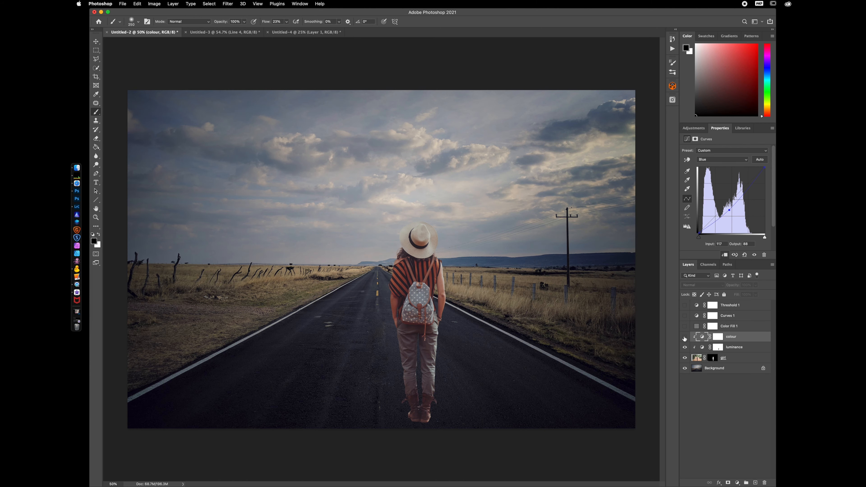
pyautogui.click(684, 337)
pyautogui.click(685, 337)
pyautogui.click(685, 337)
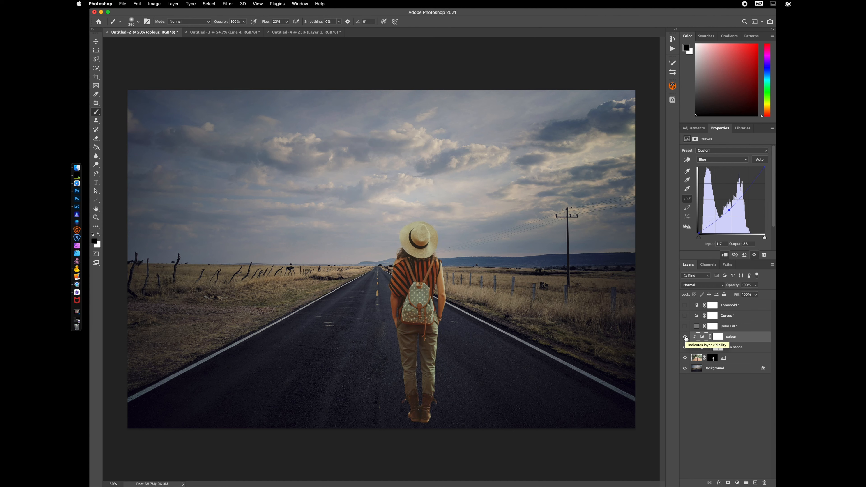
pyautogui.click(685, 338)
pyautogui.click(685, 339)
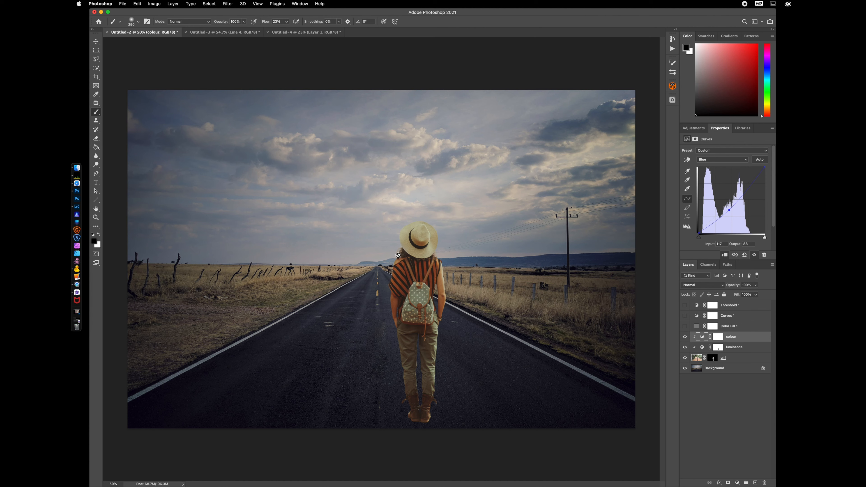
# With the check layers shown, adjust the colour layer's Red channel curve
pyautogui.click(685, 316)
pyautogui.click(685, 326)
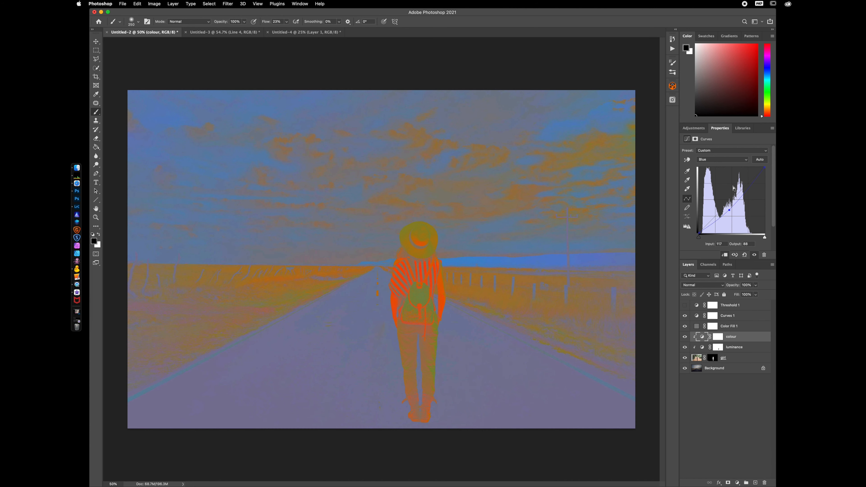
pyautogui.click(716, 162)
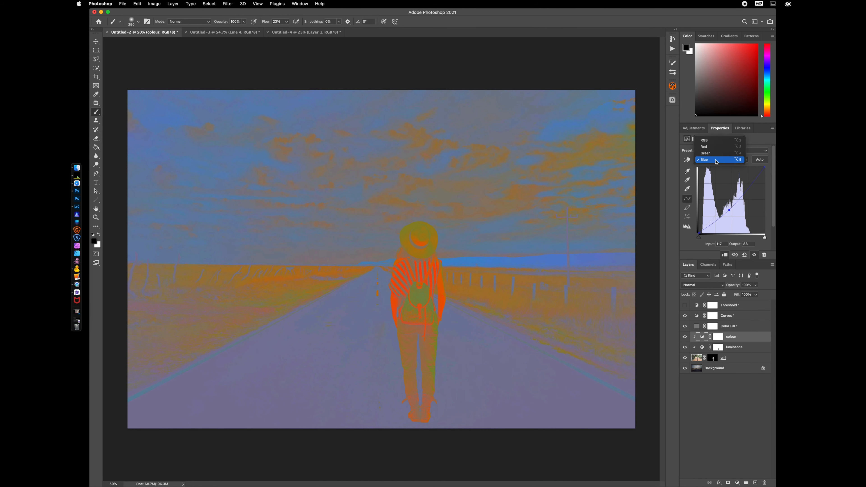
pyautogui.click(715, 149)
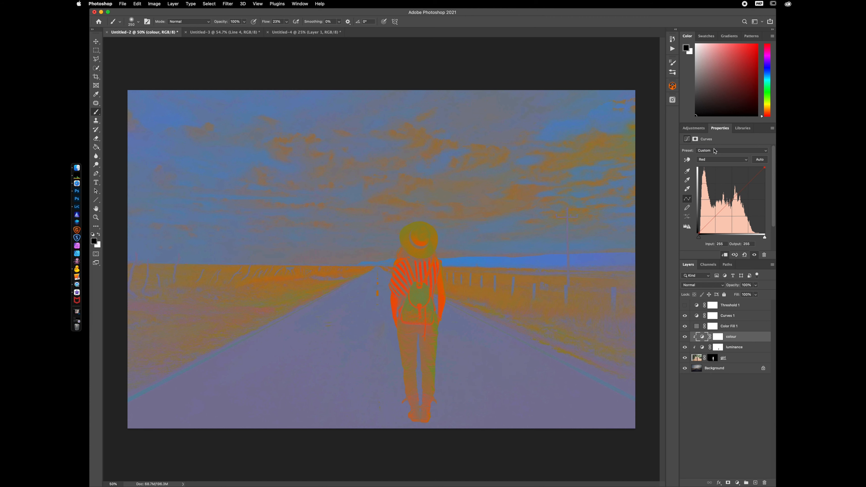
pyautogui.click(730, 202)
pyautogui.moveTo(728, 201)
pyautogui.mouseDown()
pyautogui.moveTo(729, 208)
pyautogui.moveTo(734, 200)
pyautogui.mouseUp()
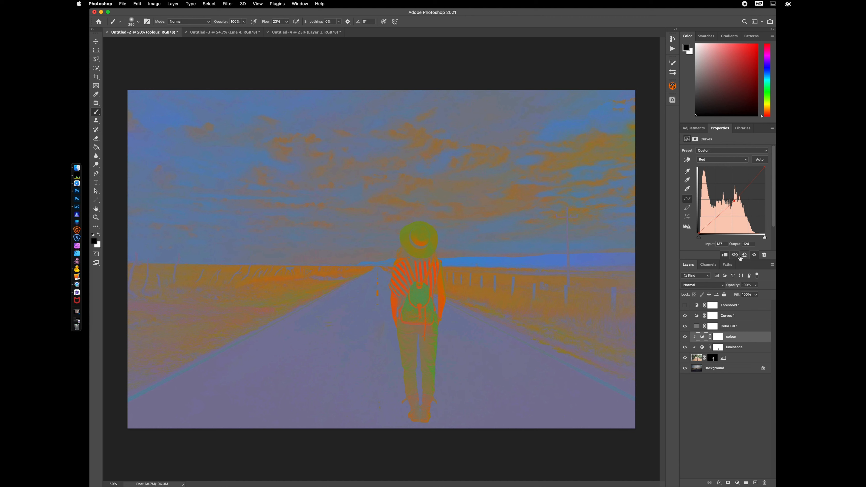
# Hide the check layers and toggle the colour layer to compare the result
pyautogui.click(685, 316)
pyautogui.click(684, 336)
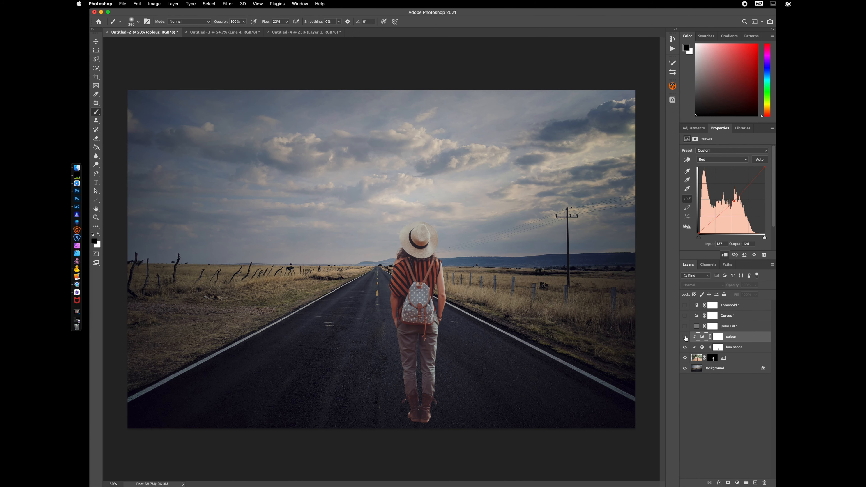
pyautogui.click(684, 336)
pyautogui.click(685, 336)
pyautogui.click(685, 337)
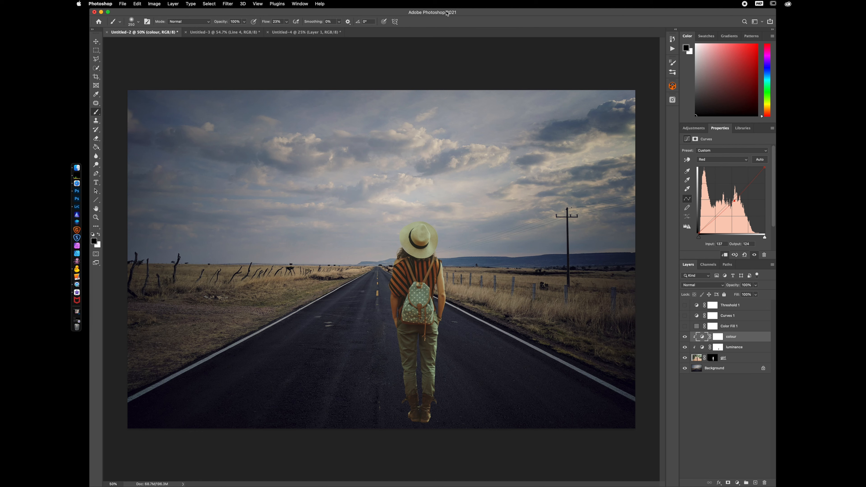
# Add a Hue/Saturation layer clipped to the layers below and name it saturation
pyautogui.click(737, 483)
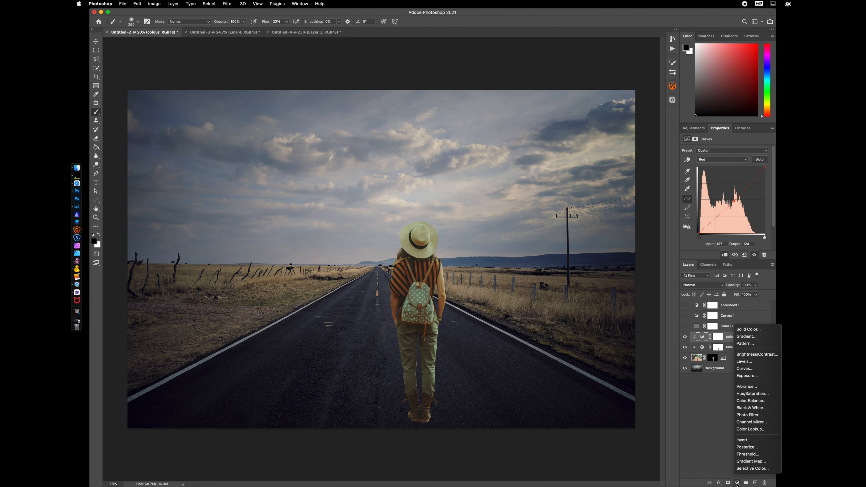
pyautogui.click(752, 393)
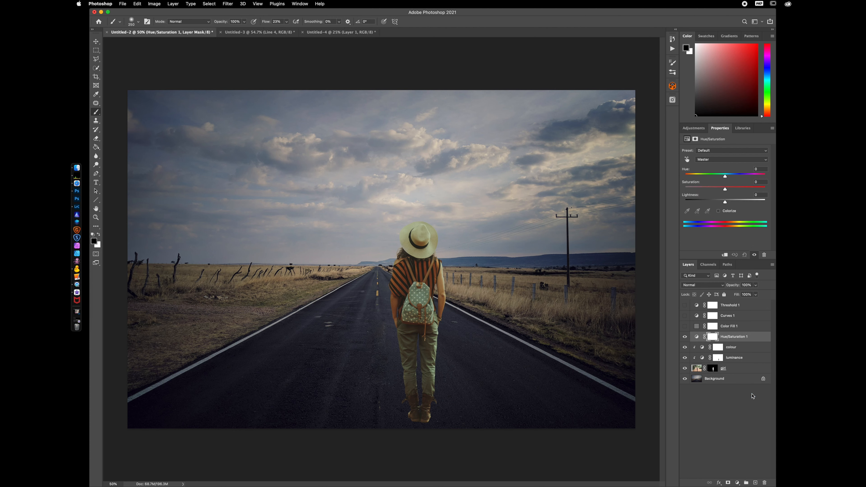
pyautogui.click(725, 255)
pyautogui.moveTo(724, 188)
pyautogui.mouseDown()
pyautogui.moveTo(710, 190)
pyautogui.moveTo(725, 192)
pyautogui.mouseUp()
pyautogui.click(741, 340)
pyautogui.doubleClick(741, 338)
pyautogui.write('saturation')
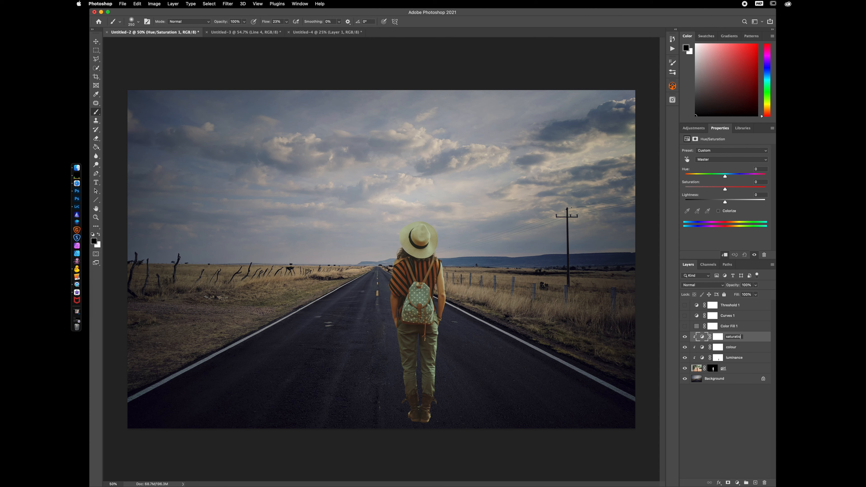
pyautogui.press('Return')
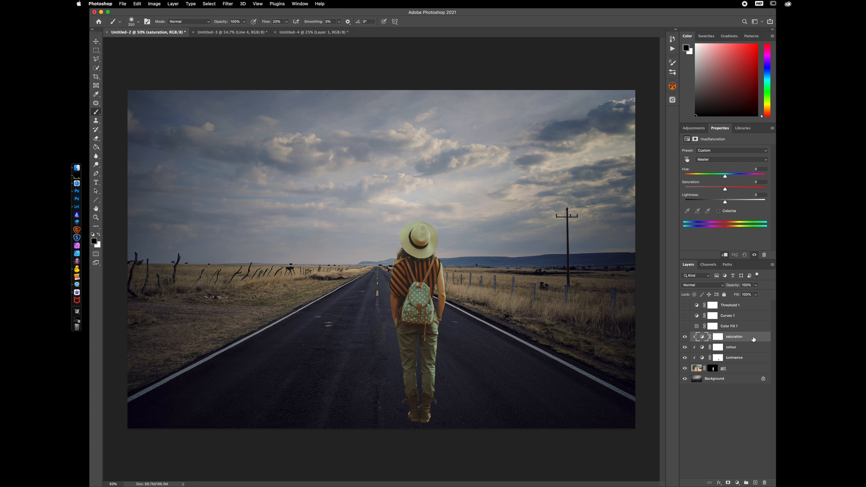
# Add a Selective Color layer and set Black to -100 for Reds and Yellows
pyautogui.click(737, 483)
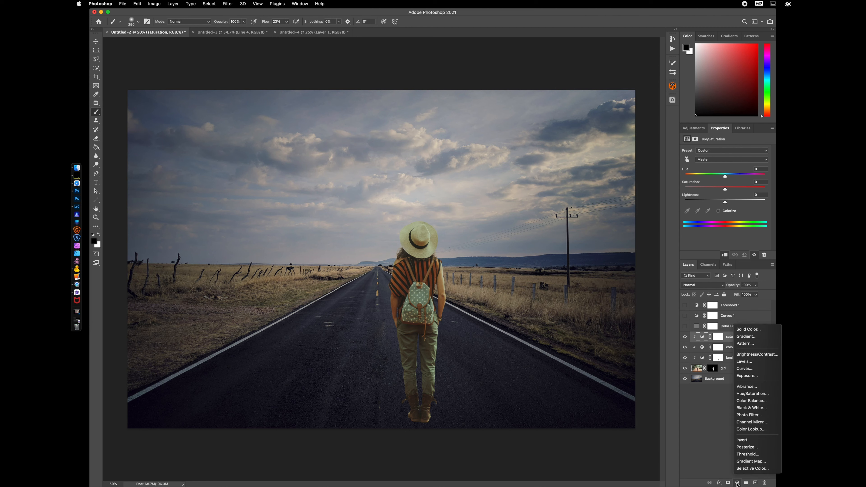
pyautogui.click(744, 469)
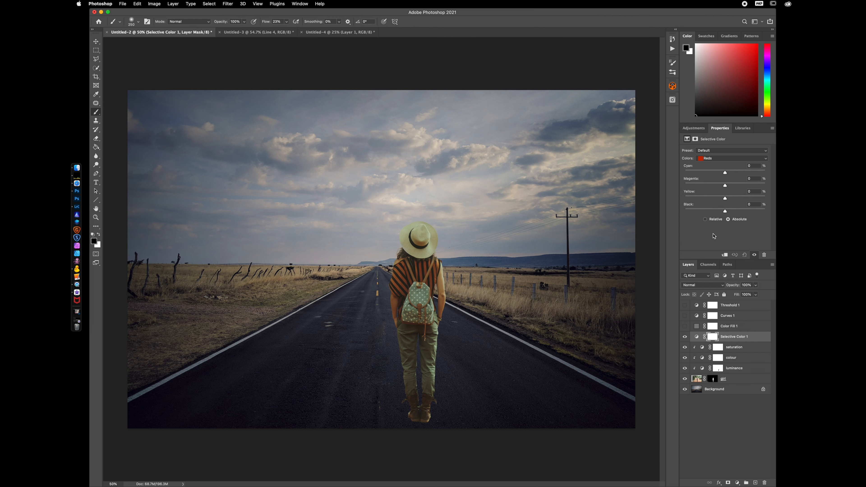
pyautogui.click(723, 159)
pyautogui.click(723, 160)
pyautogui.moveTo(725, 211); pyautogui.dragTo(667, 211)
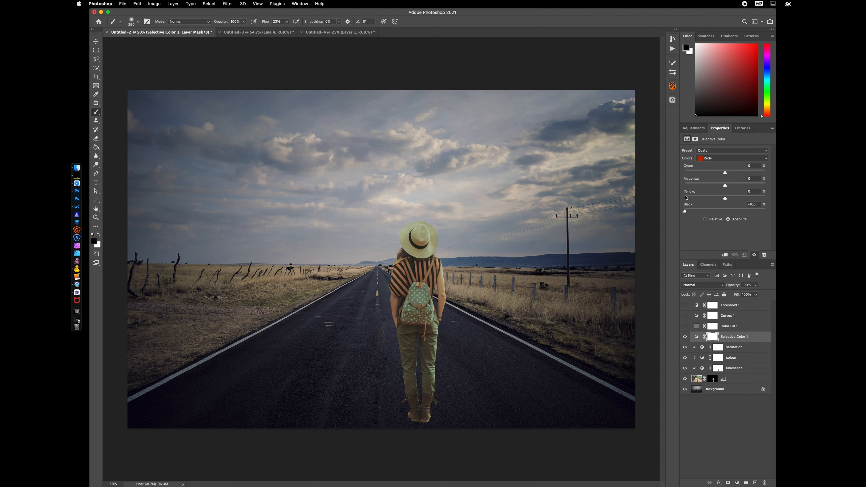
pyautogui.click(721, 159)
pyautogui.click(719, 166)
pyautogui.moveTo(725, 211); pyautogui.dragTo(670, 212)
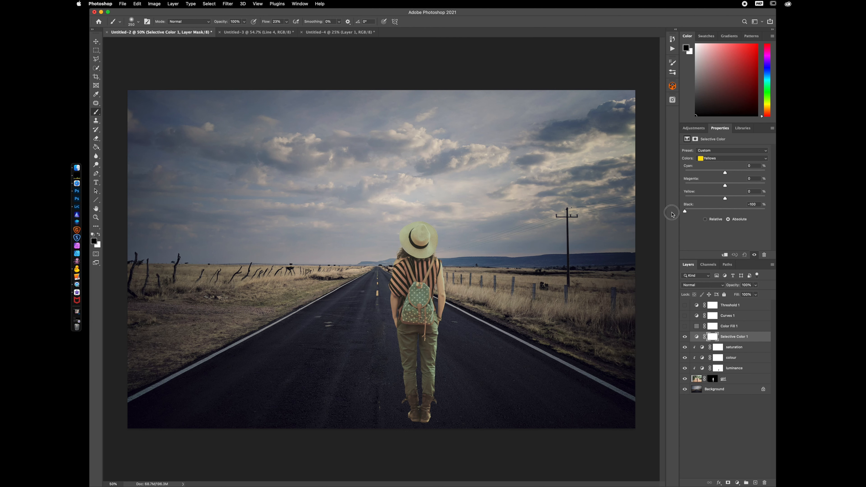
# Set the Selective Color Black value to -100 for Greens, Cyans and Blues
pyautogui.click(725, 160)
pyautogui.click(720, 165)
pyautogui.moveTo(726, 211); pyautogui.dragTo(671, 212)
pyautogui.click(726, 159)
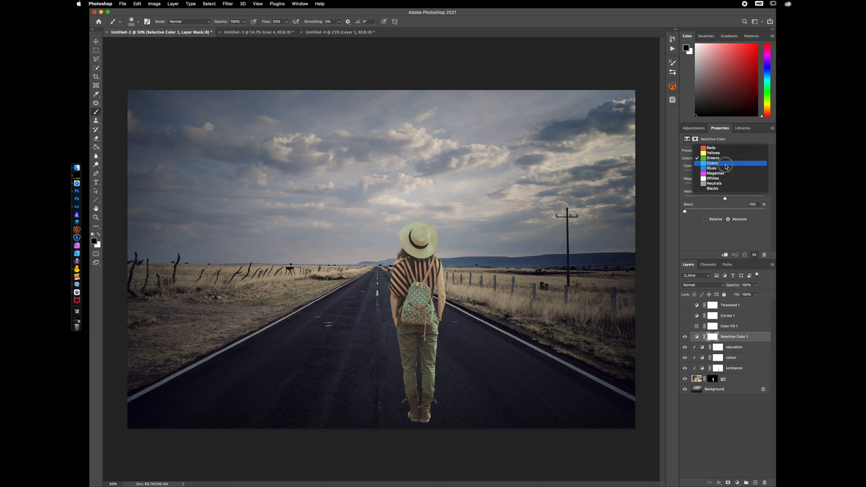
pyautogui.click(727, 166)
pyautogui.moveTo(725, 212); pyautogui.dragTo(679, 211)
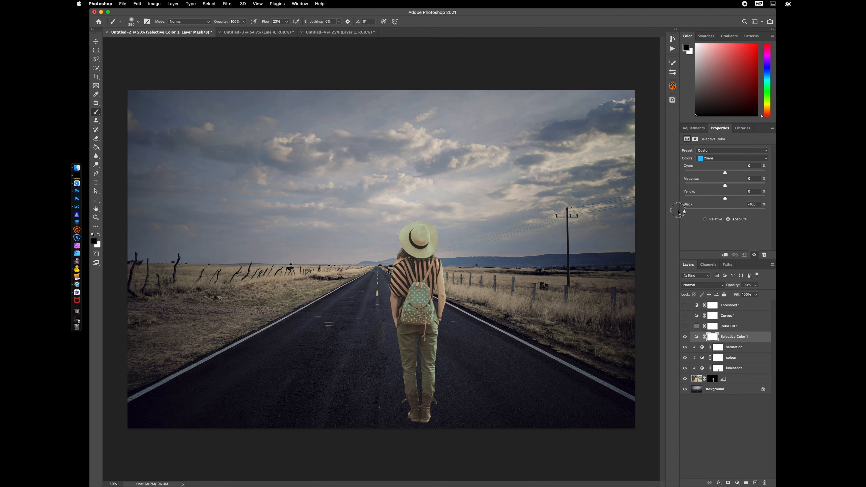
pyautogui.click(726, 159)
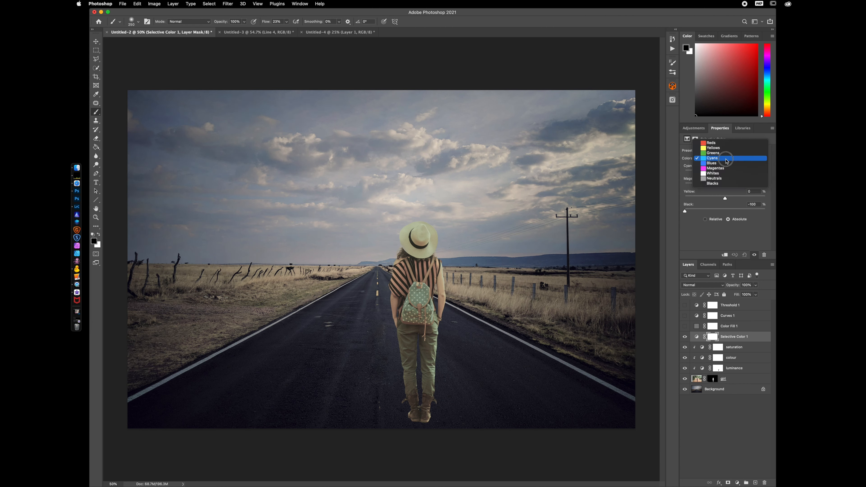
pyautogui.click(724, 163)
pyautogui.moveTo(725, 211); pyautogui.dragTo(660, 208)
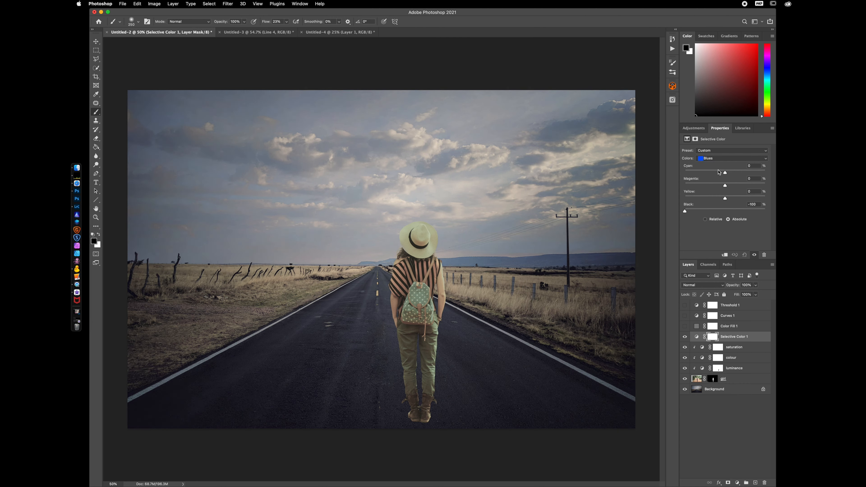
# Set the Selective Color Black value to +100 for Whites, Neutrals and Blacks
pyautogui.click(724, 162)
pyautogui.click(723, 165)
pyautogui.click(726, 159)
pyautogui.click(726, 163)
pyautogui.moveTo(725, 212); pyautogui.dragTo(783, 208)
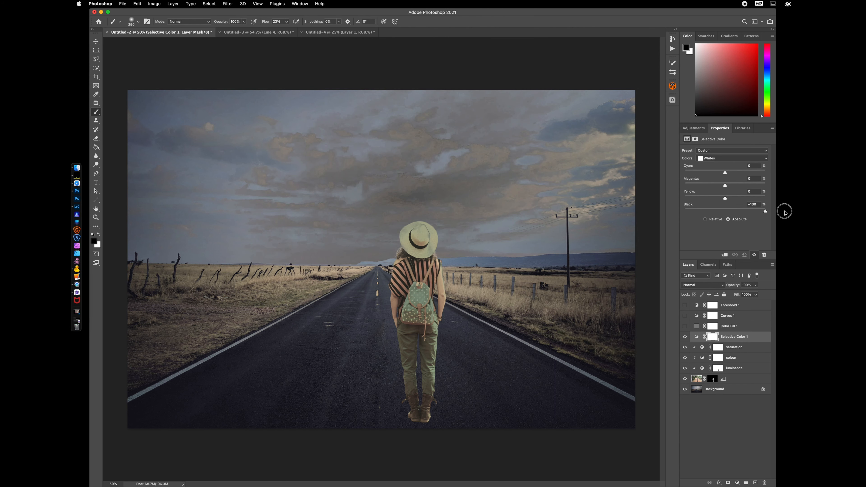
pyautogui.click(724, 160)
pyautogui.press('Return')
pyautogui.moveTo(725, 212); pyautogui.dragTo(777, 210)
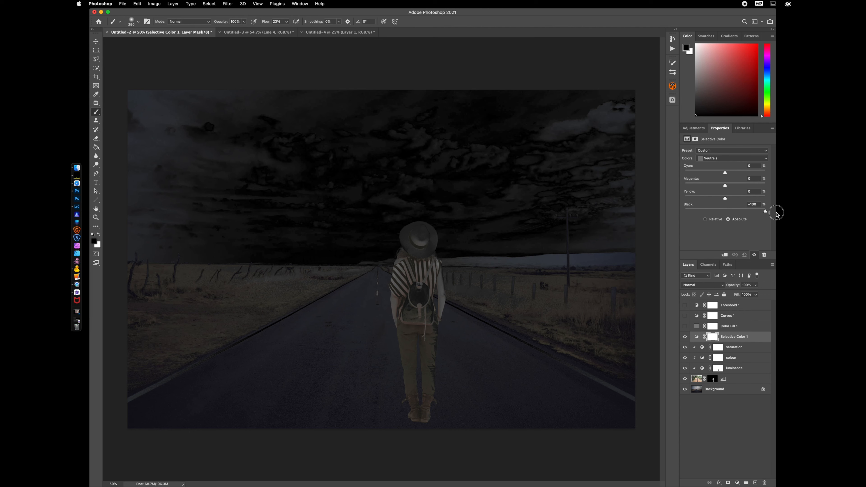
pyautogui.click(724, 159)
pyautogui.click(721, 166)
pyautogui.moveTo(725, 211); pyautogui.dragTo(773, 210)
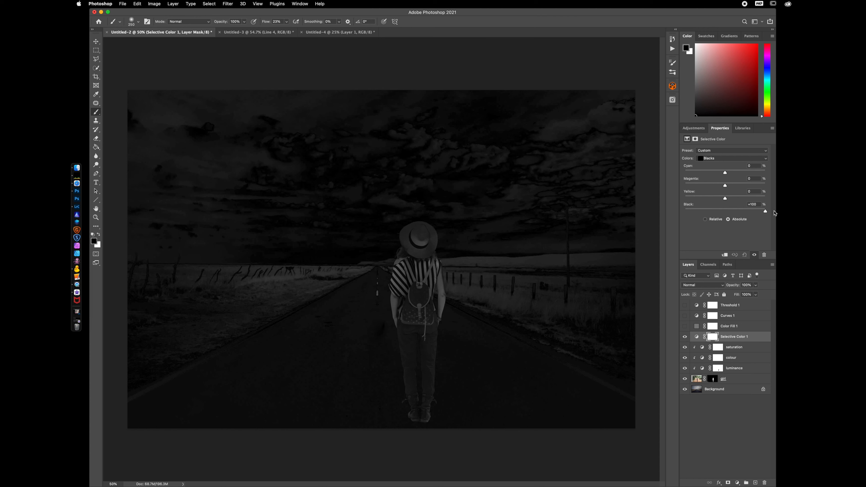
# Select the saturation layer's Hue/Saturation settings for editing
pyautogui.click(750, 348)
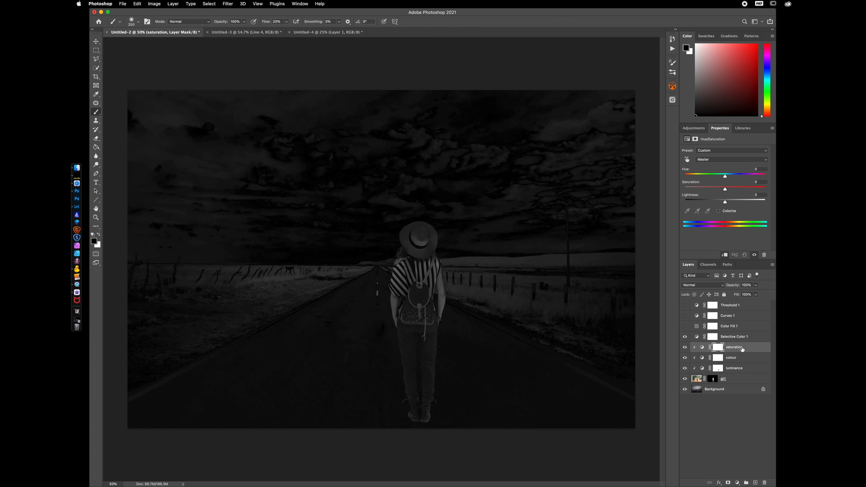
pyautogui.click(702, 347)
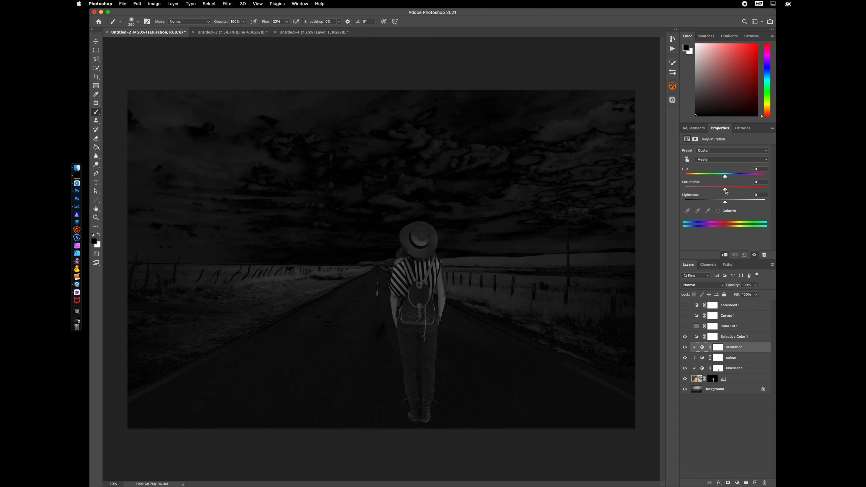
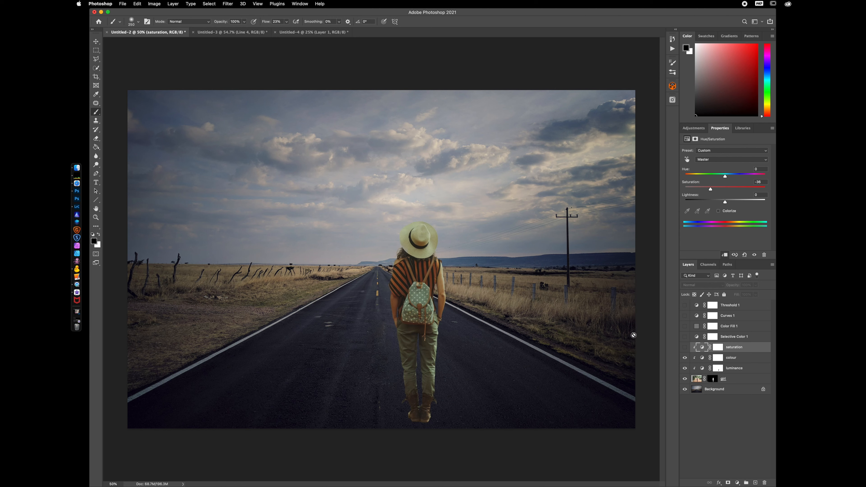
# Turn on the saturation, colour and luminance adjustment layers to view the matched hiker composite
pyautogui.click(684, 347)
pyautogui.click(685, 347)
pyautogui.click(685, 347)
pyautogui.moveTo(684, 348); pyautogui.dragTo(684, 369)
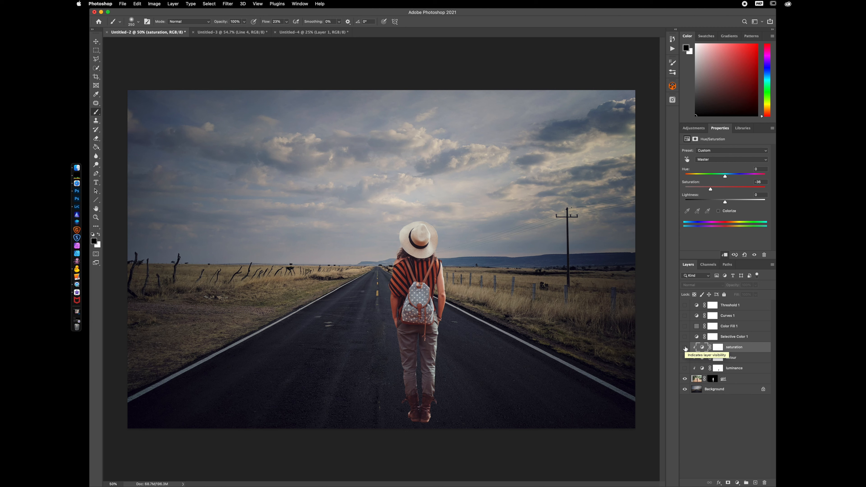
pyautogui.moveTo(685, 347); pyautogui.dragTo(685, 372)
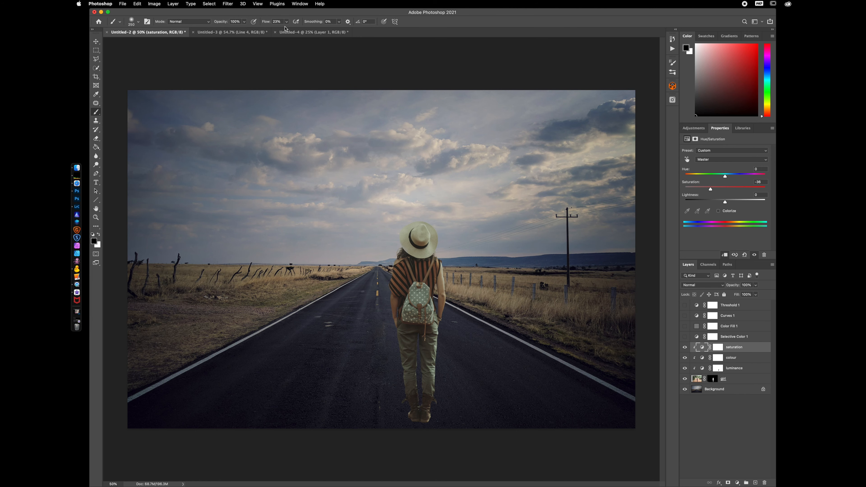
# Switch to the standing-woman document and toggle the cut-out layer and background to compare them
pyautogui.click(292, 33)
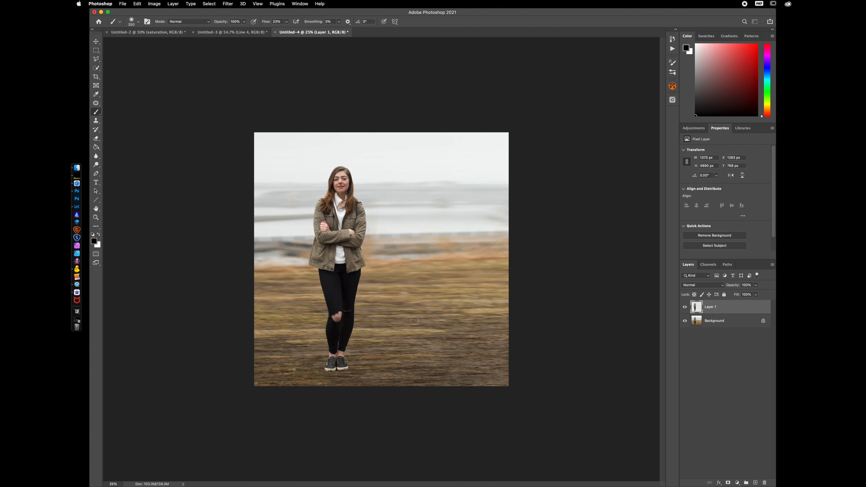
pyautogui.click(684, 307)
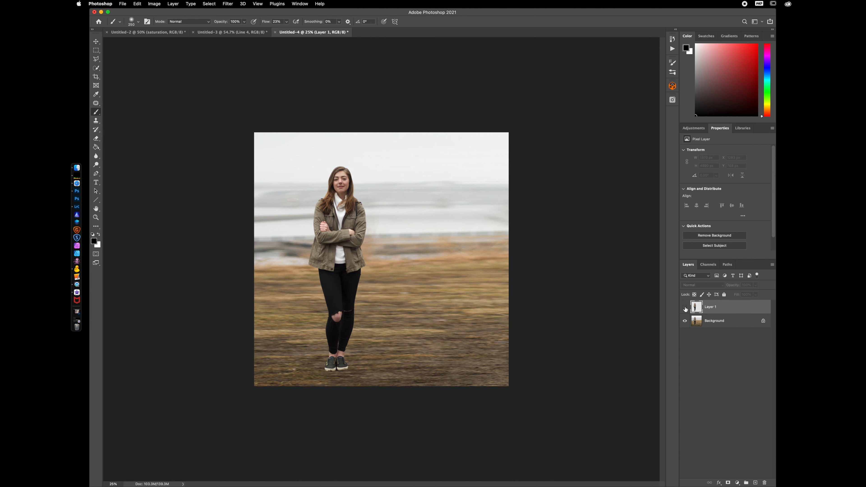
pyautogui.click(685, 307)
pyautogui.click(684, 321)
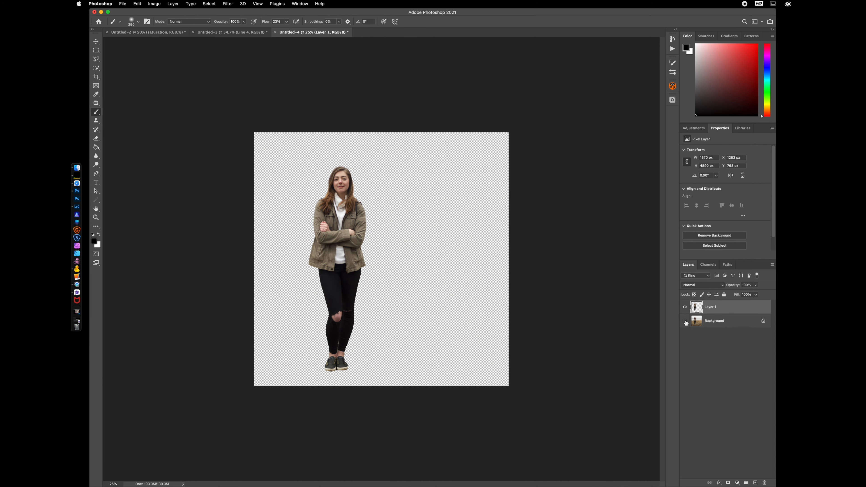
pyautogui.click(684, 321)
pyautogui.click(685, 306)
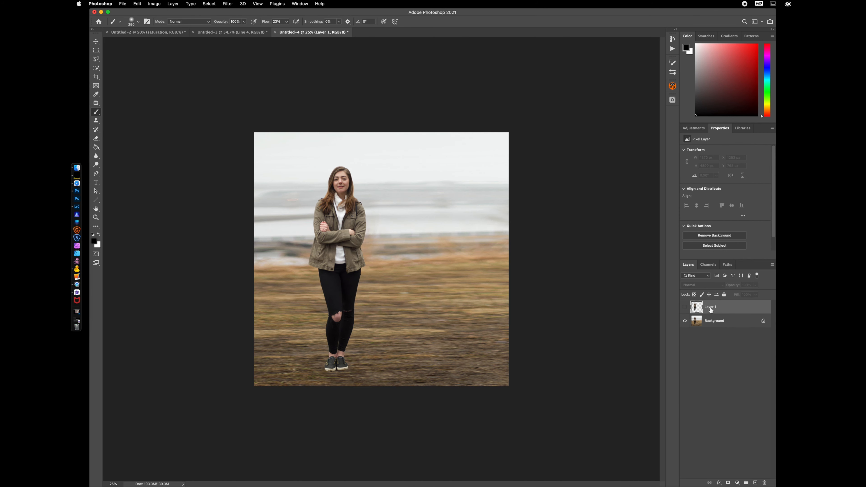
pyautogui.click(684, 307)
# Distort the cut-out woman layer so it lies flat on the ground, stretching from her feet up and right
pyautogui.hotkey('ctrl', 't')
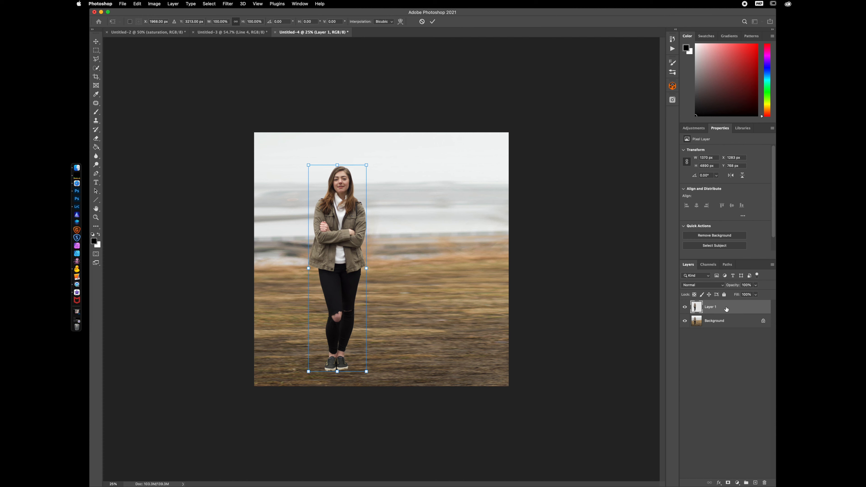
pyautogui.rightClick(340, 183)
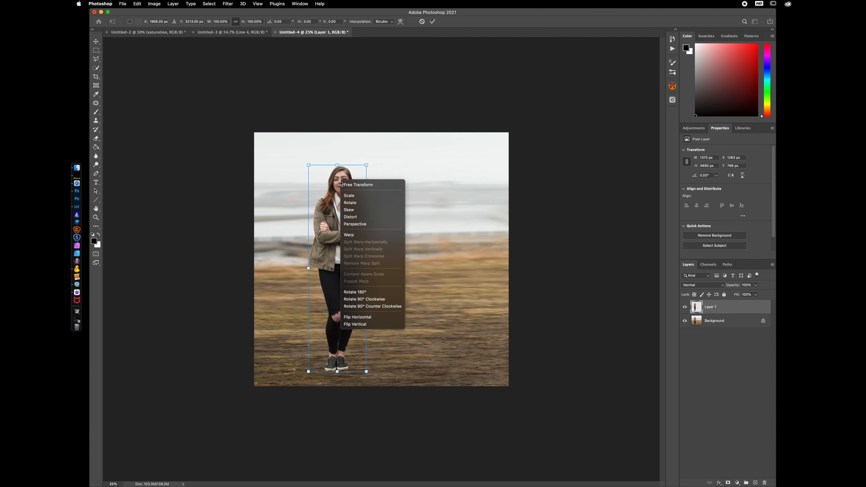
pyautogui.click(365, 217)
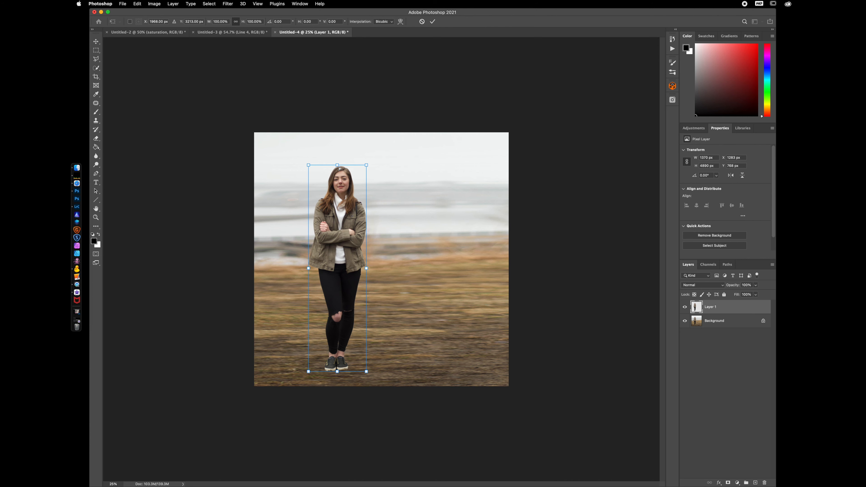
pyautogui.moveTo(338, 167); pyautogui.dragTo(477, 288)
pyautogui.moveTo(398, 345); pyautogui.dragTo(394, 345)
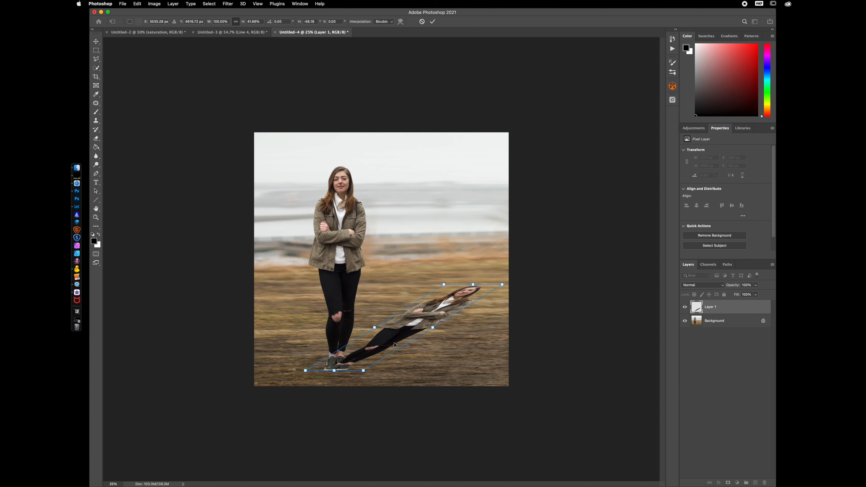
pyautogui.press('Return')
# Lock the layer's transparent pixels and fill the flattened figure with a black-to-white gradient from feet to head
pyautogui.press('b')
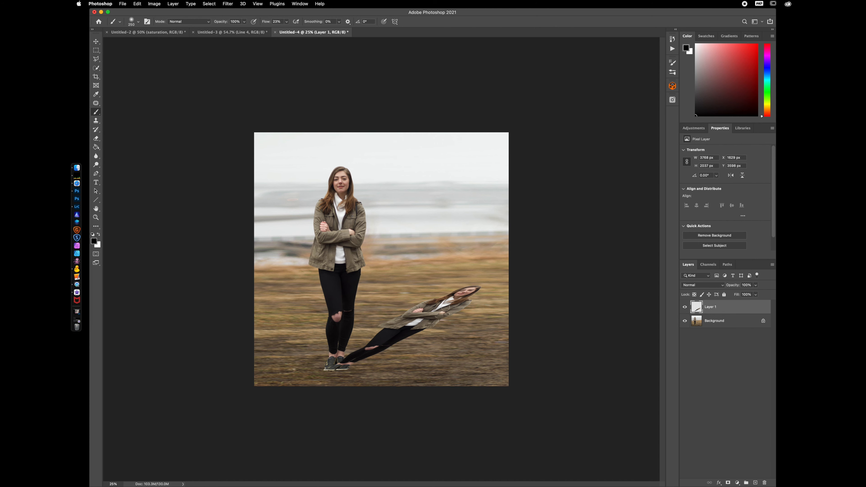
pyautogui.click(684, 321)
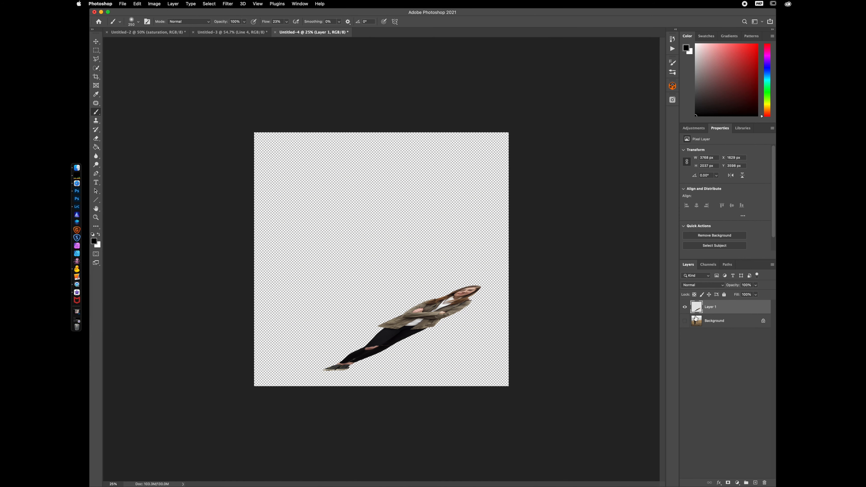
pyautogui.click(685, 321)
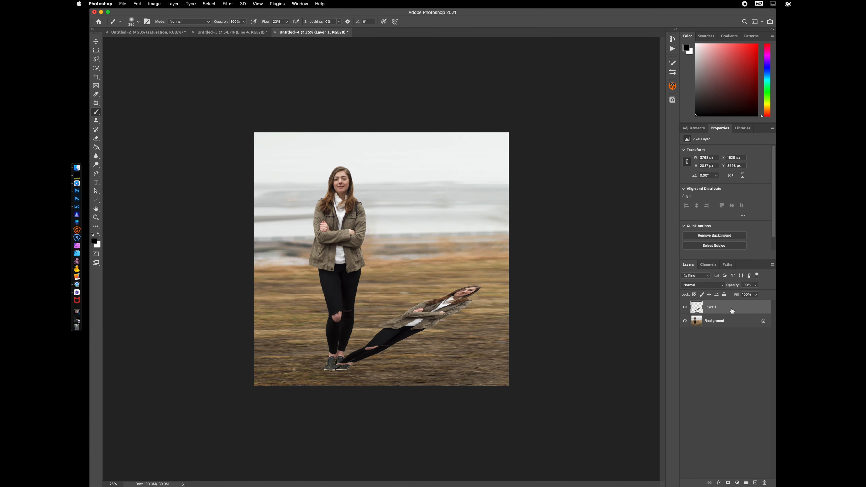
pyautogui.click(694, 295)
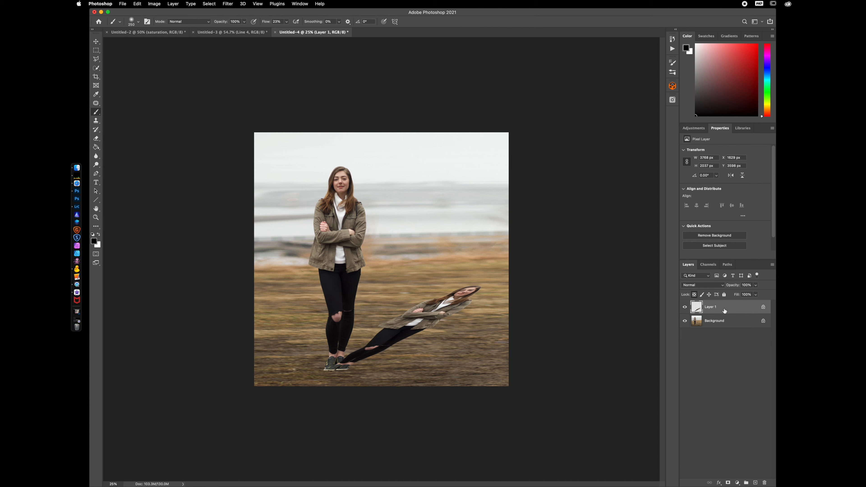
pyautogui.click(96, 148)
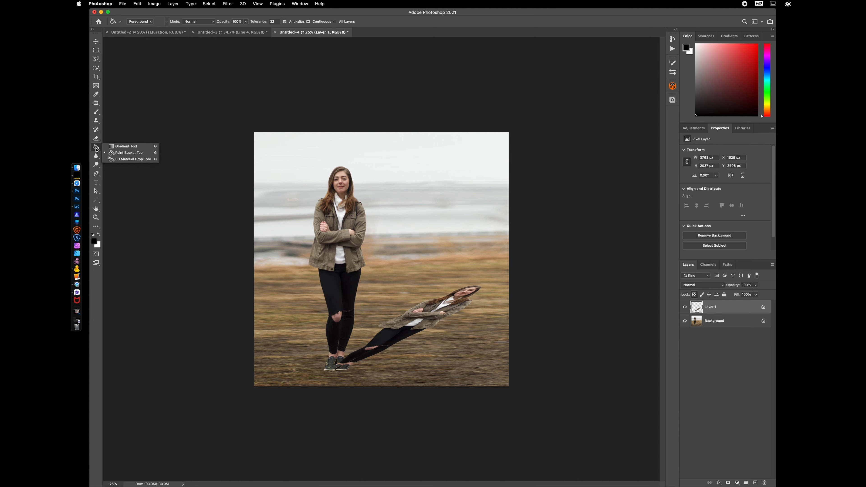
pyautogui.click(130, 149)
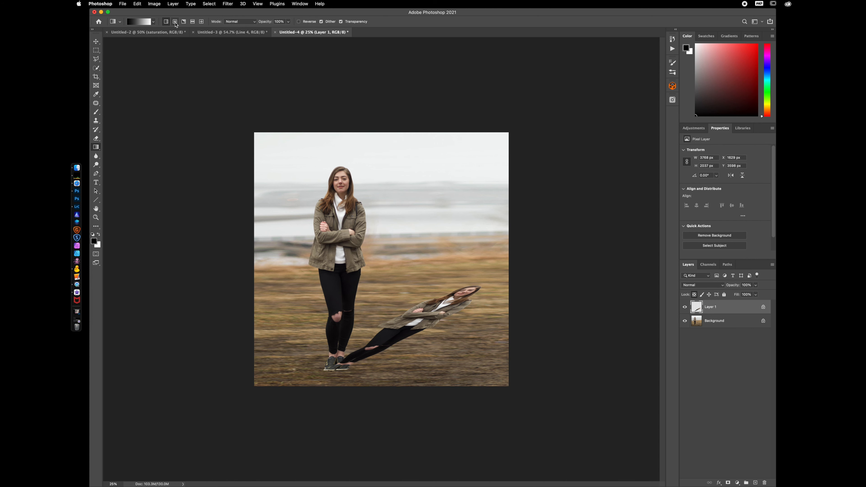
pyautogui.click(154, 21)
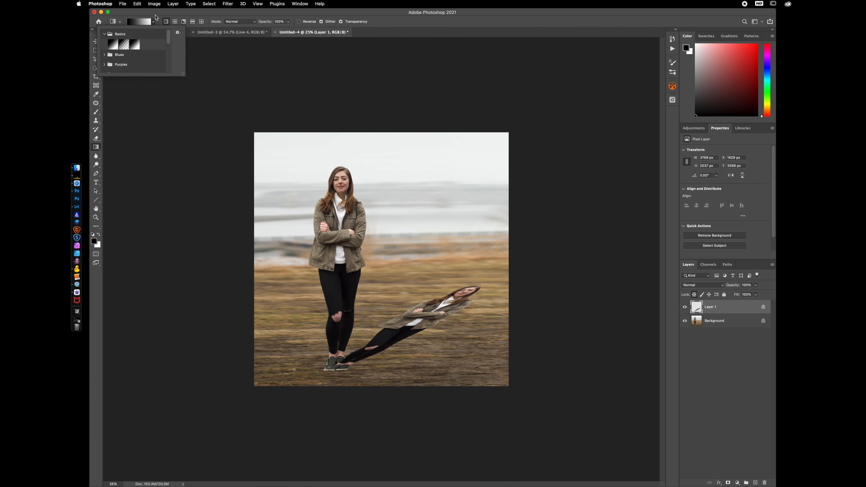
pyautogui.click(154, 20)
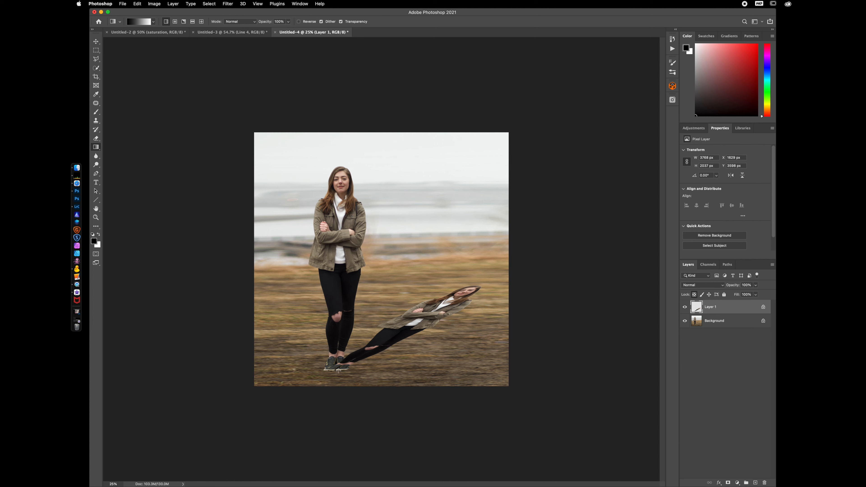
pyautogui.moveTo(335, 366); pyautogui.dragTo(479, 287)
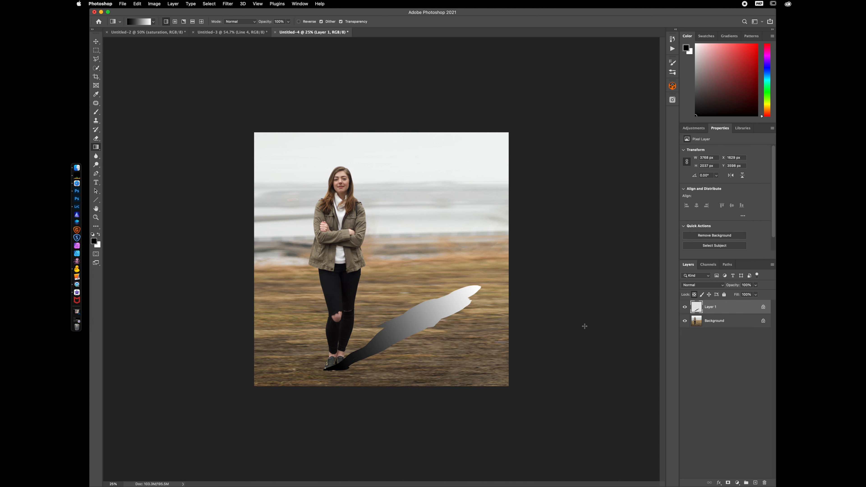
# Set the shadow layer's blend mode to Multiply and its opacity to 89%
pyautogui.click(709, 286)
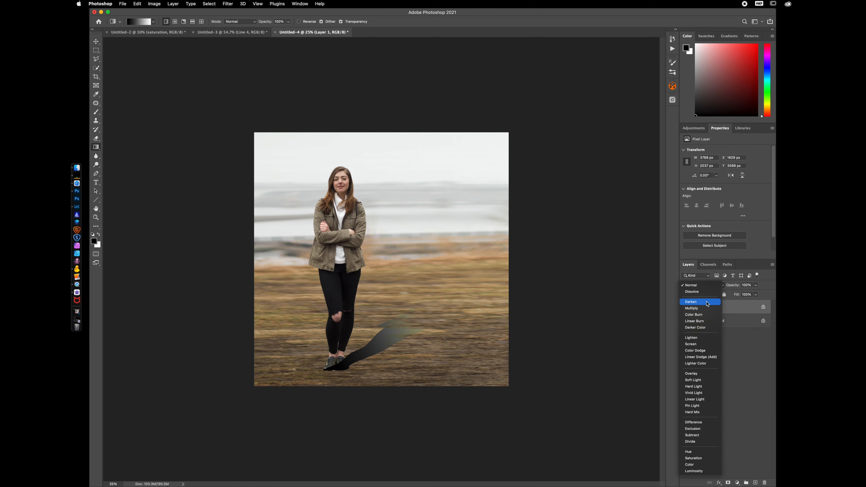
pyautogui.click(692, 309)
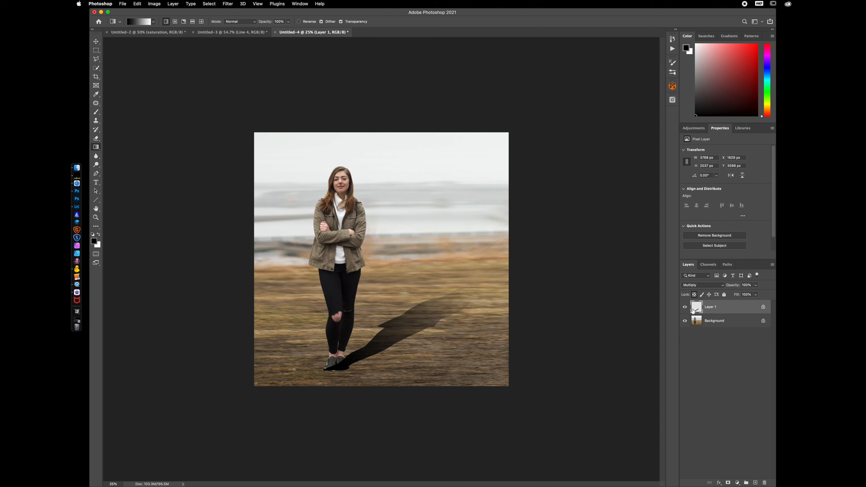
pyautogui.moveTo(734, 287); pyautogui.dragTo(725, 286)
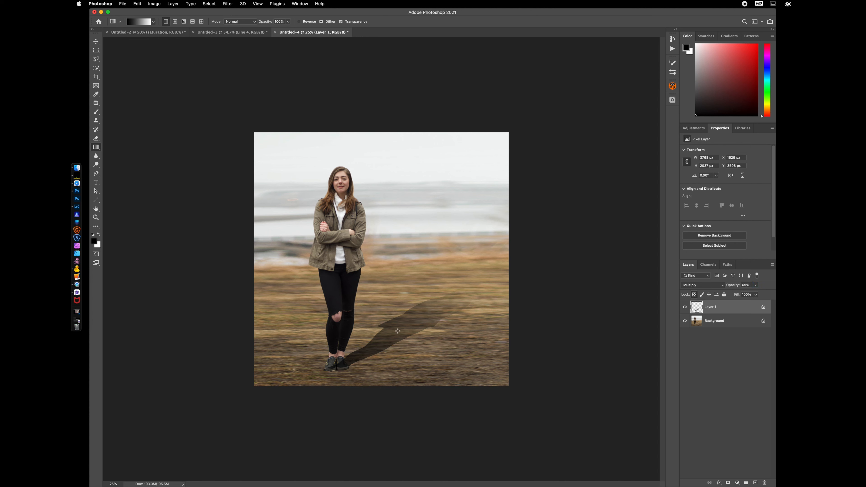
# Redraw the gradient along the shadow from the feet to its tip
pyautogui.moveTo(398, 331); pyautogui.dragTo(475, 286)
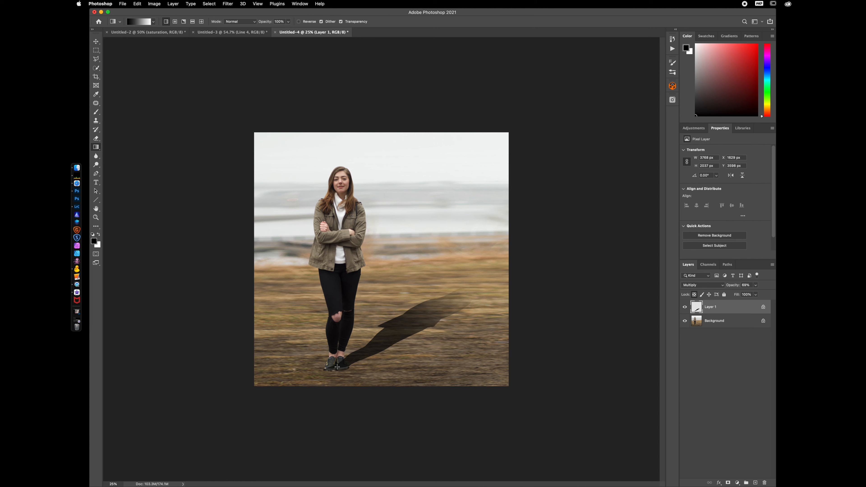
pyautogui.moveTo(393, 336); pyautogui.dragTo(394, 336)
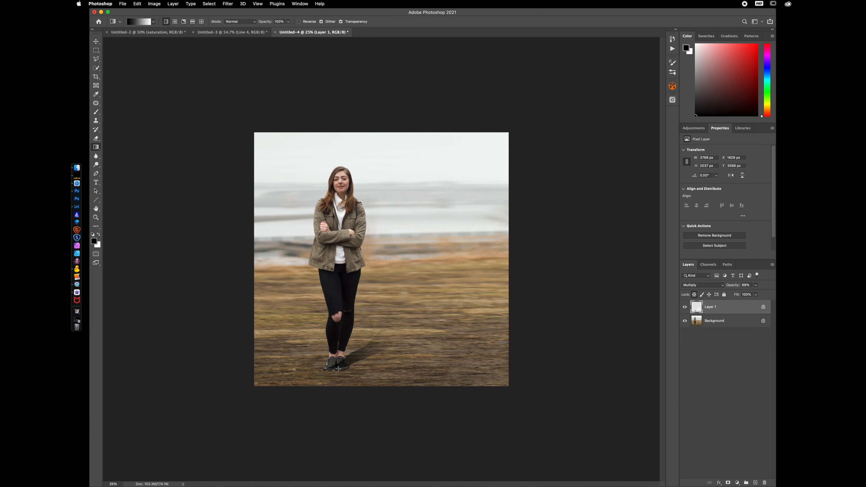
pyautogui.moveTo(334, 368); pyautogui.dragTo(475, 282)
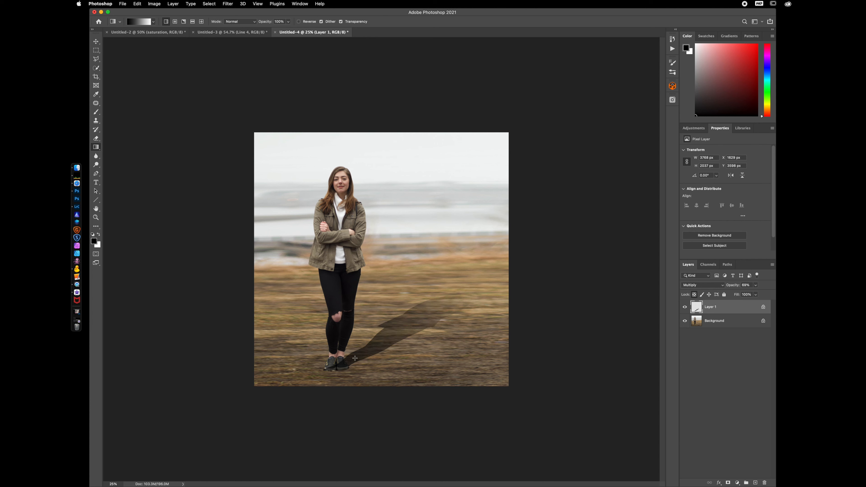
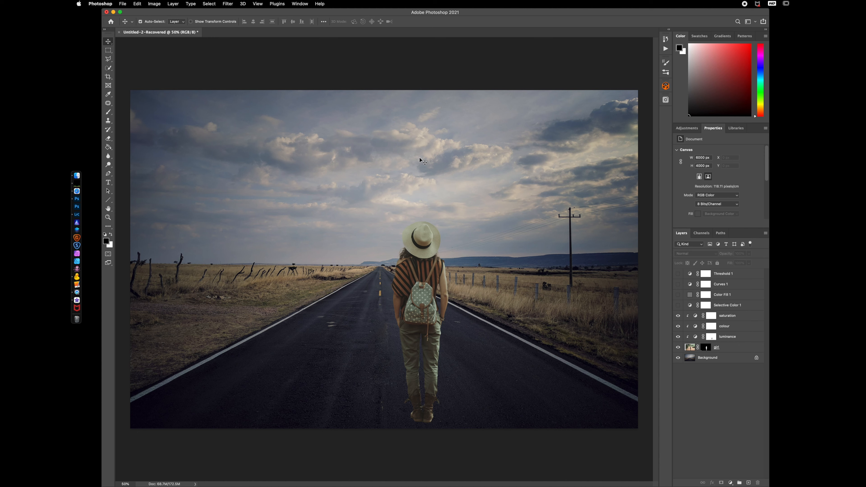
# Duplicate the girl layer and apply the layer mask on the original girl layer beneath the copy
pyautogui.click(728, 347)
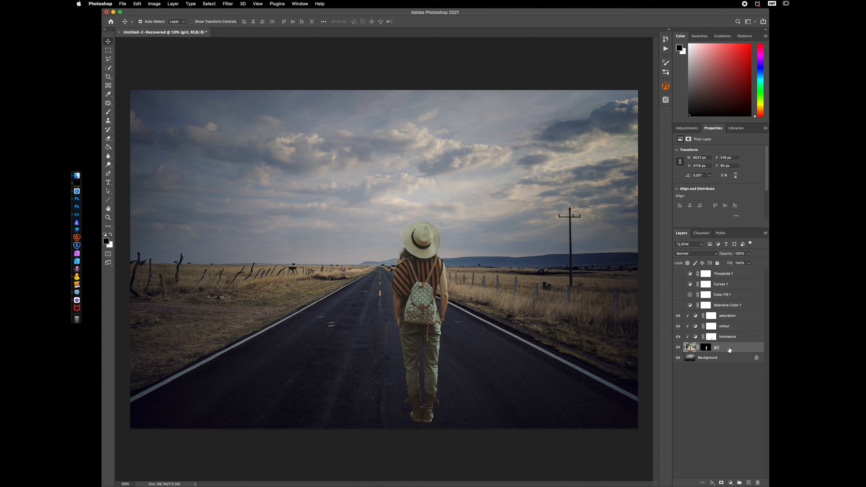
pyautogui.press('super+j')
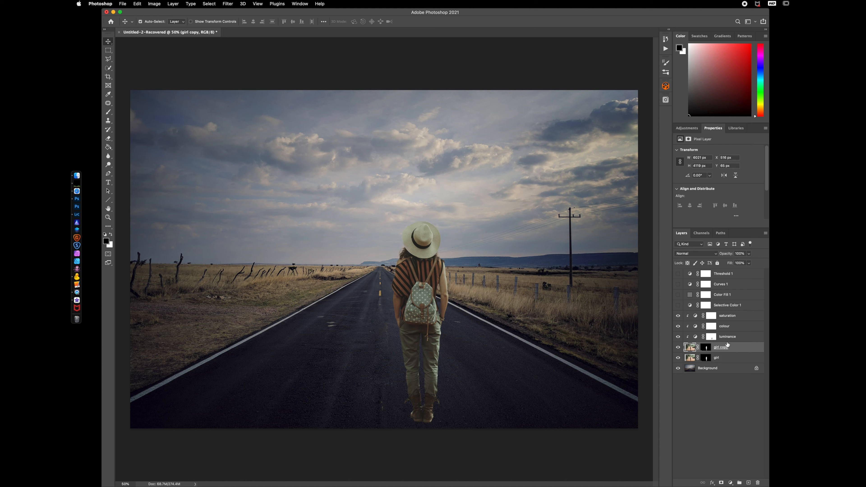
pyautogui.click(719, 361)
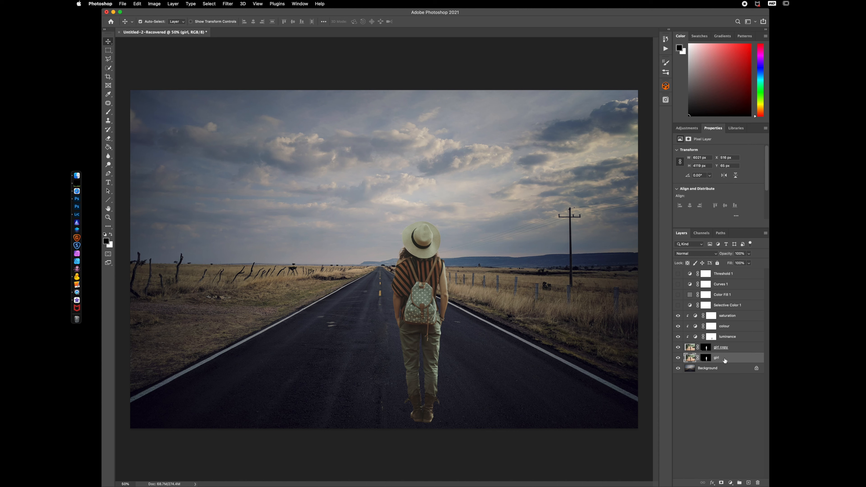
pyautogui.click(705, 358)
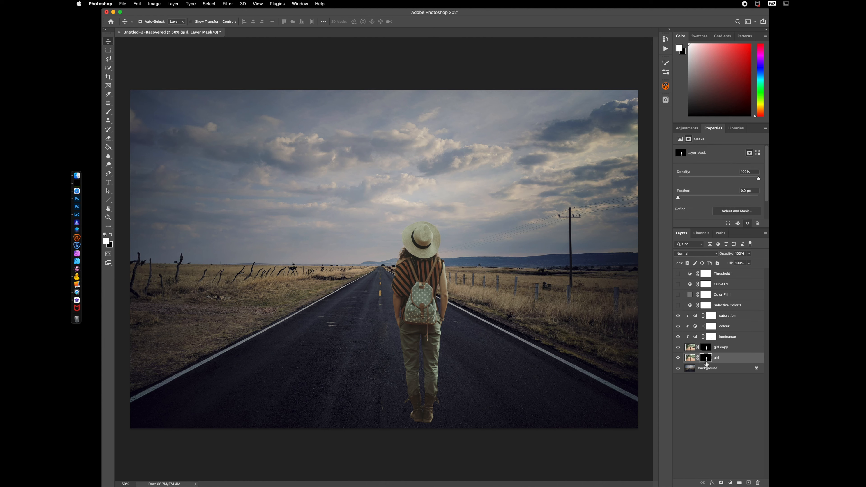
pyautogui.rightClick(706, 359)
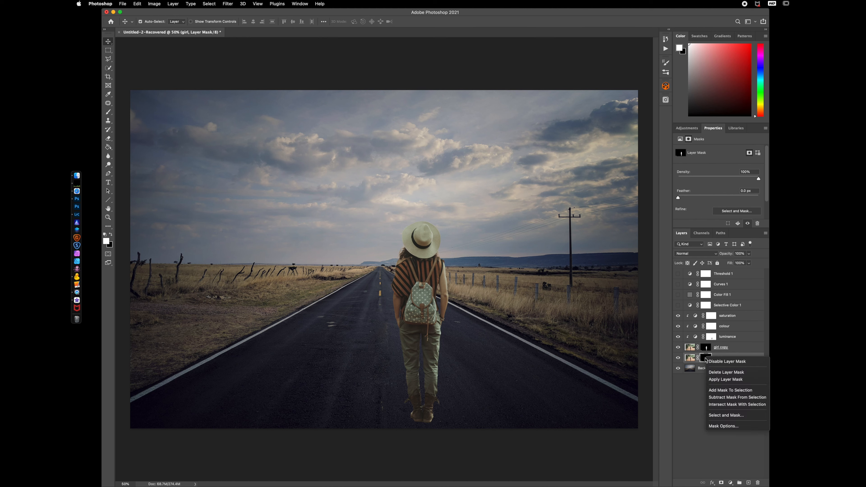
pyautogui.click(729, 382)
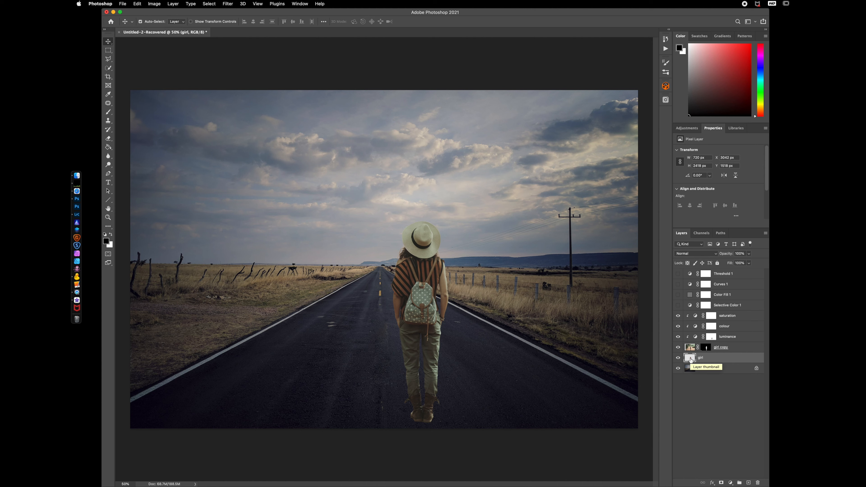
# Distort the original girl layer so it lies flat on the road, stretching from her feet towards the lower left
pyautogui.press('super+t')
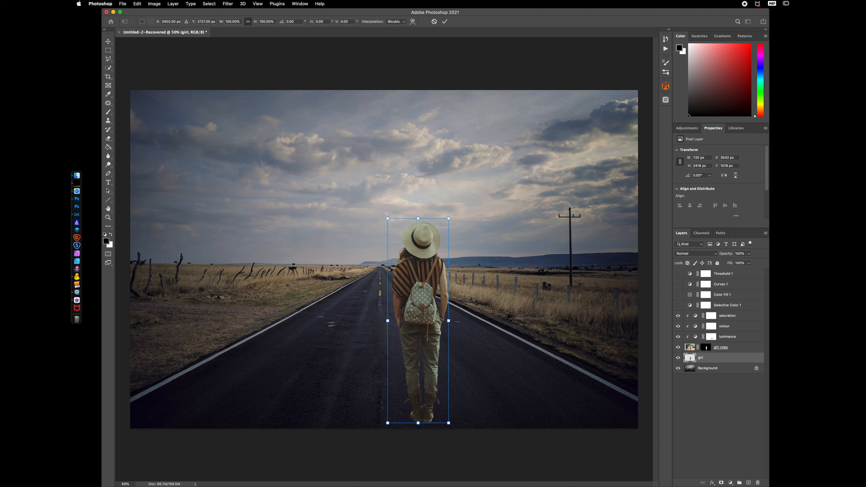
pyautogui.rightClick(423, 231)
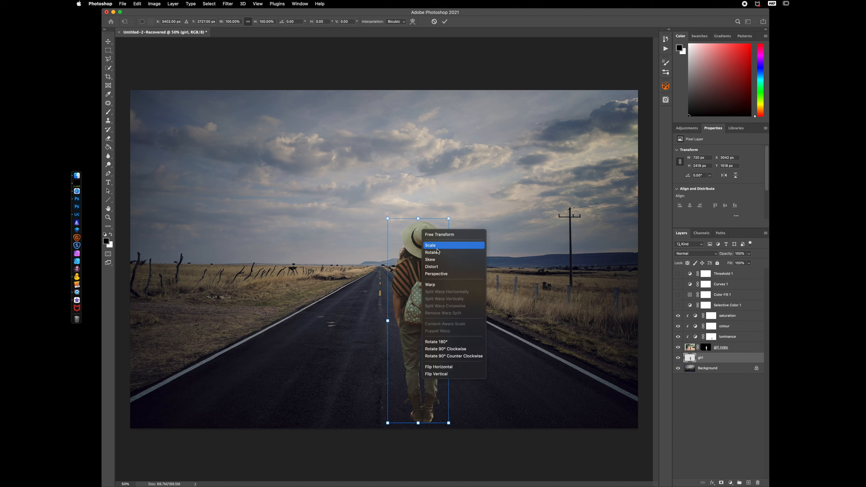
pyautogui.click(432, 266)
pyautogui.moveTo(419, 220); pyautogui.dragTo(304, 405)
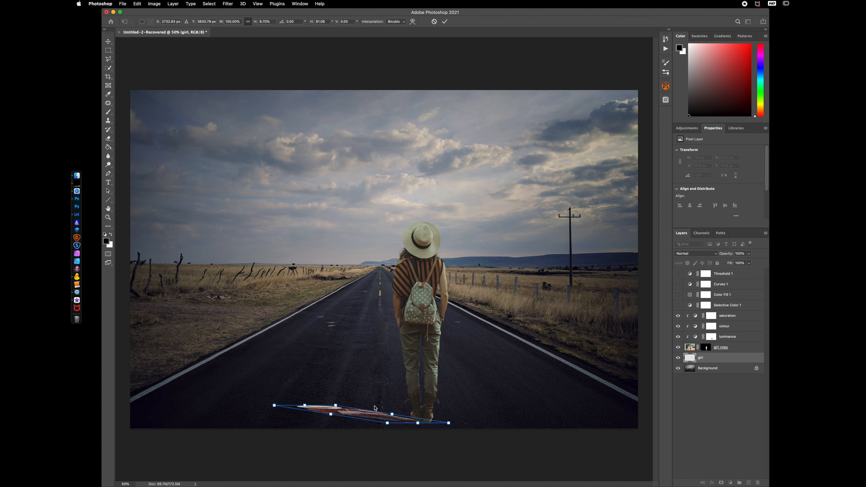
pyautogui.moveTo(370, 414); pyautogui.dragTo(373, 410)
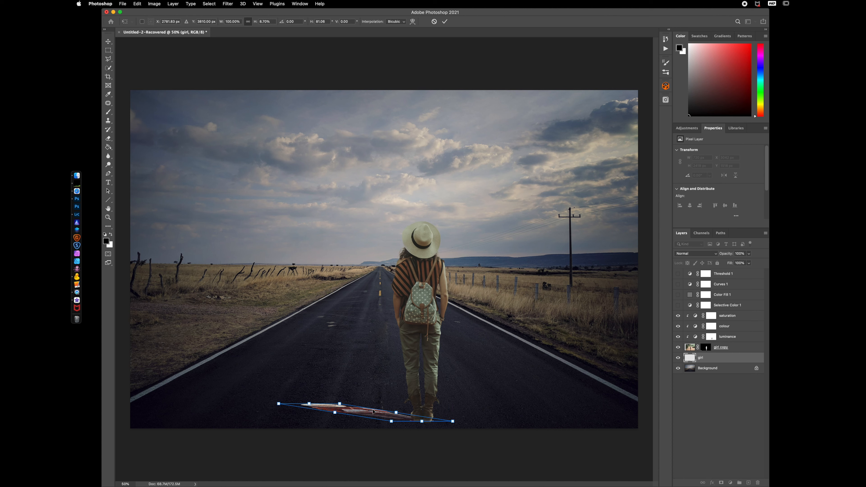
pyautogui.press('Return')
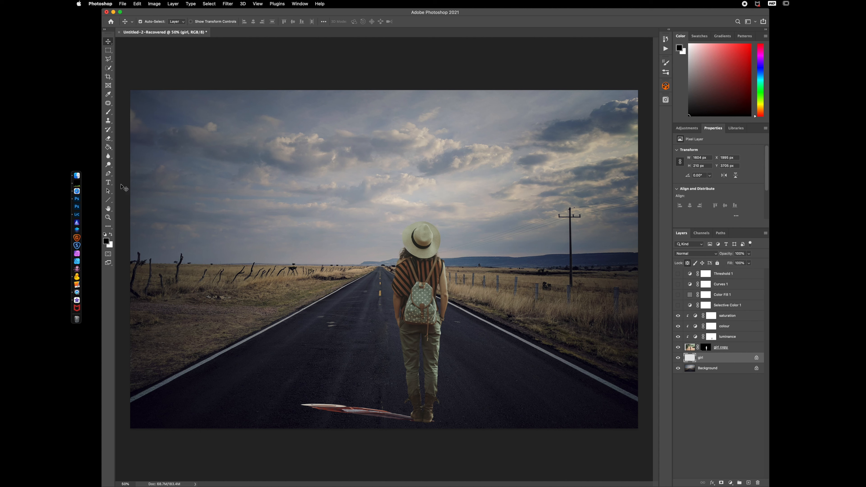
# Fill the flattened figure with a black-to-white gradient from the feet to the shadow's tip using the Gradient tool
pyautogui.click(109, 148)
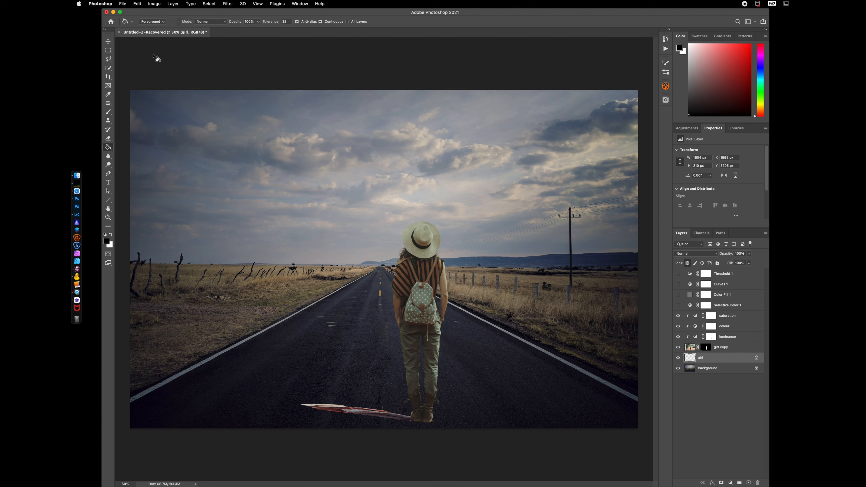
pyautogui.rightClick(109, 148)
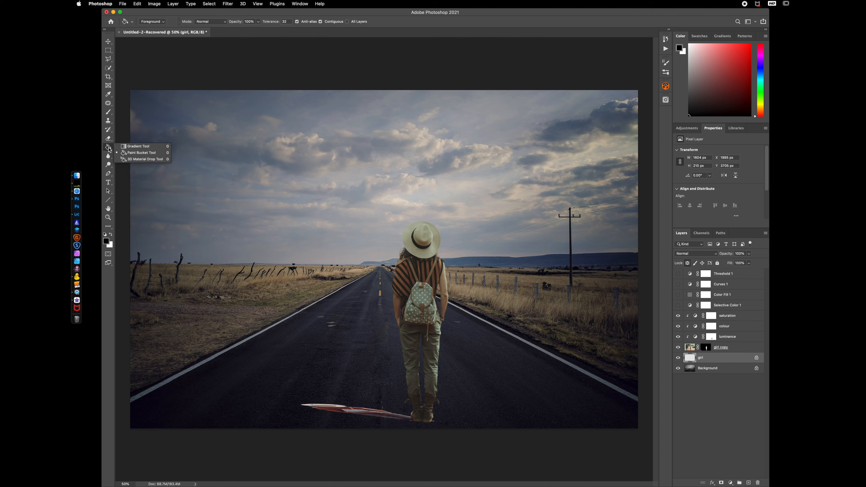
pyautogui.click(133, 147)
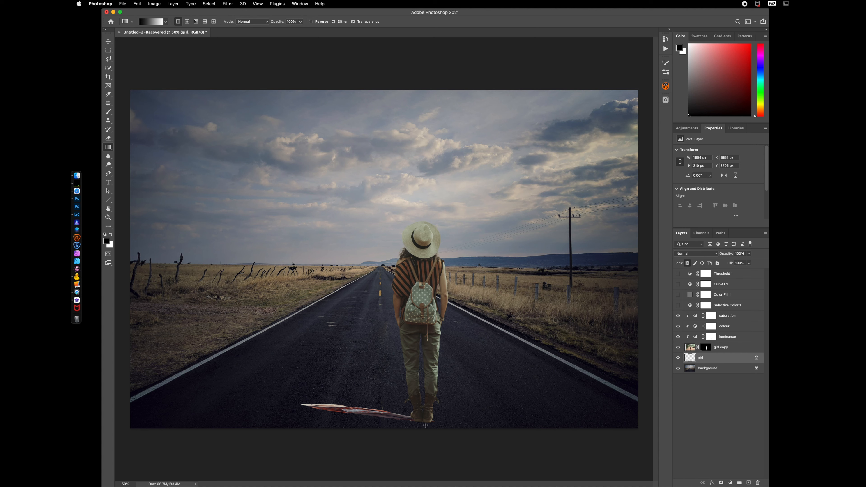
pyautogui.moveTo(426, 421); pyautogui.dragTo(296, 402)
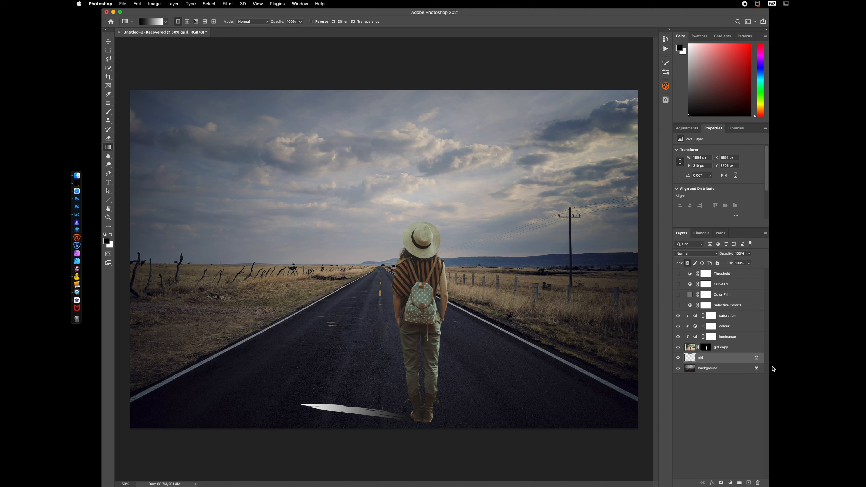
# Set the flattened layer's blend mode to Multiply and rename the layer shadow
pyautogui.click(699, 255)
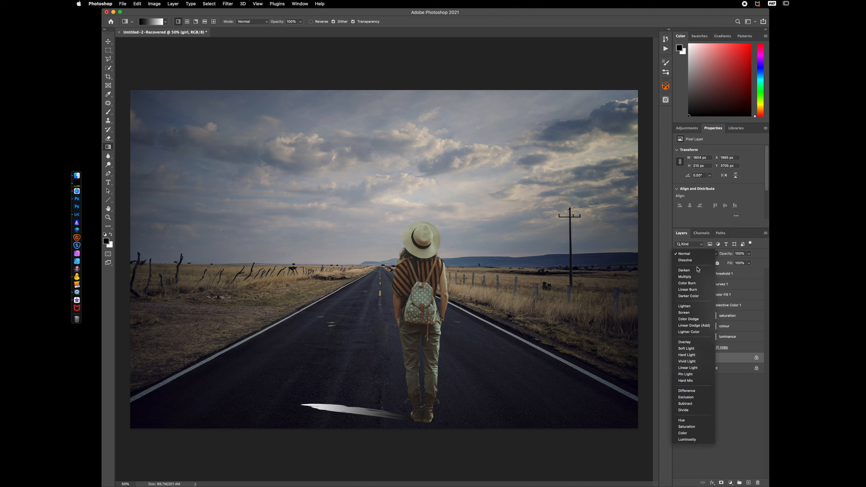
pyautogui.click(695, 277)
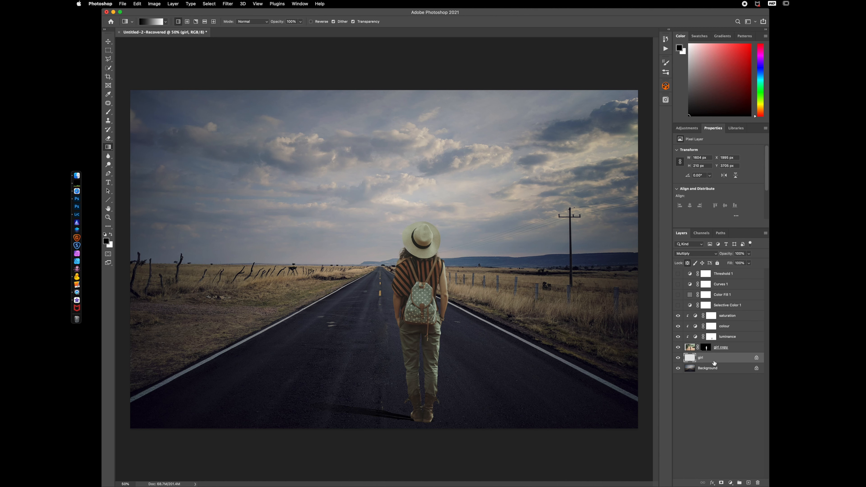
pyautogui.doubleClick(701, 358)
pyautogui.write('shadow')
pyautogui.press('Return')
# Apply a Gaussian Blur to the shadow layer to soften its edges
pyautogui.click(224, 5)
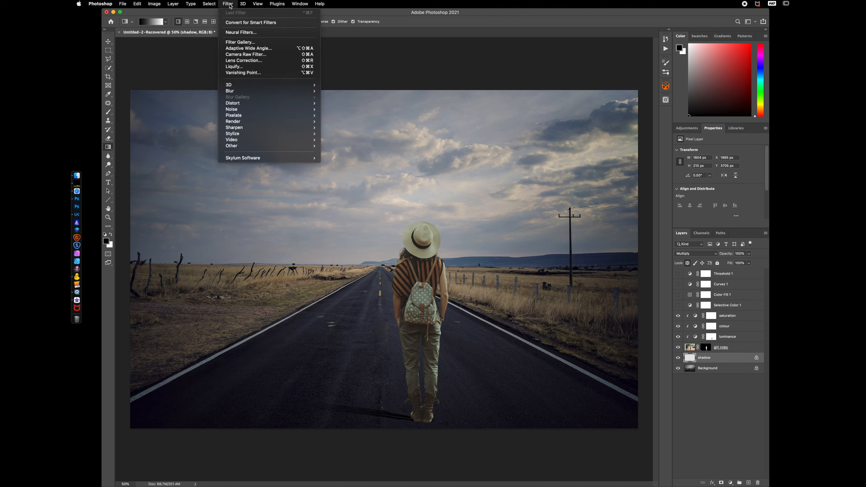
pyautogui.moveTo(244, 90)
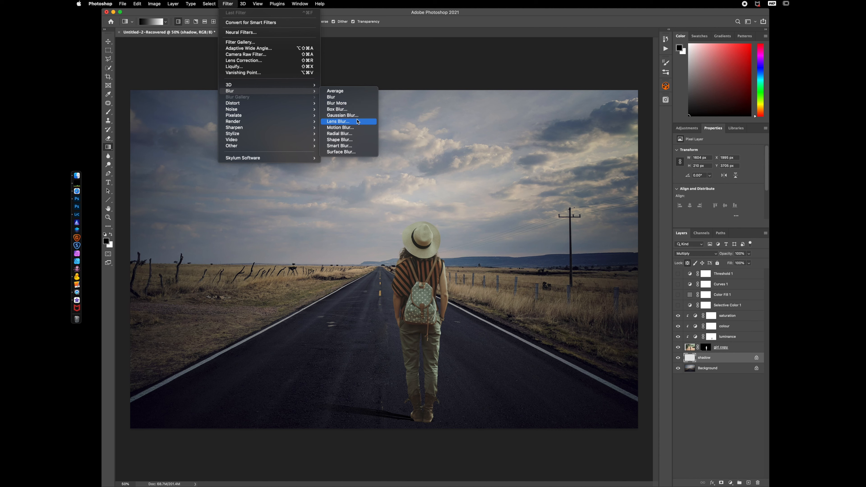
pyautogui.click(356, 115)
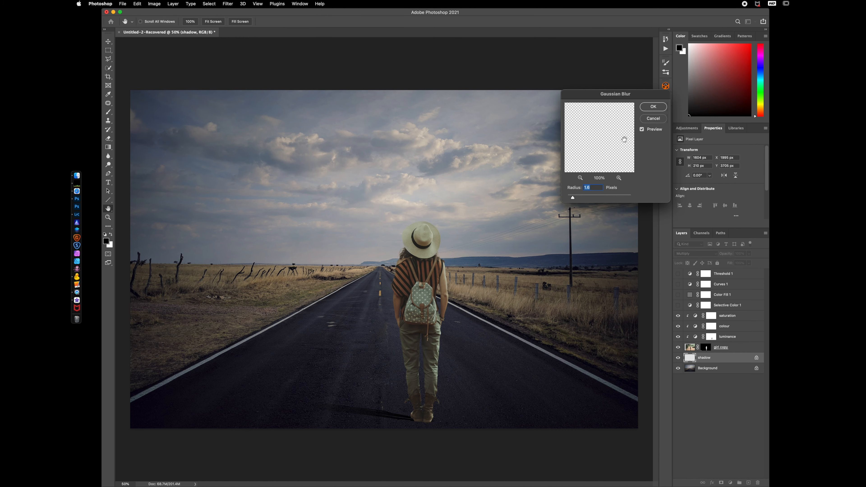
pyautogui.moveTo(573, 197); pyautogui.dragTo(598, 201)
pyautogui.click(652, 107)
# Lower the shadow layer's opacity to 78% and transform it about 140% taller, rotated about -5°
pyautogui.press('g')
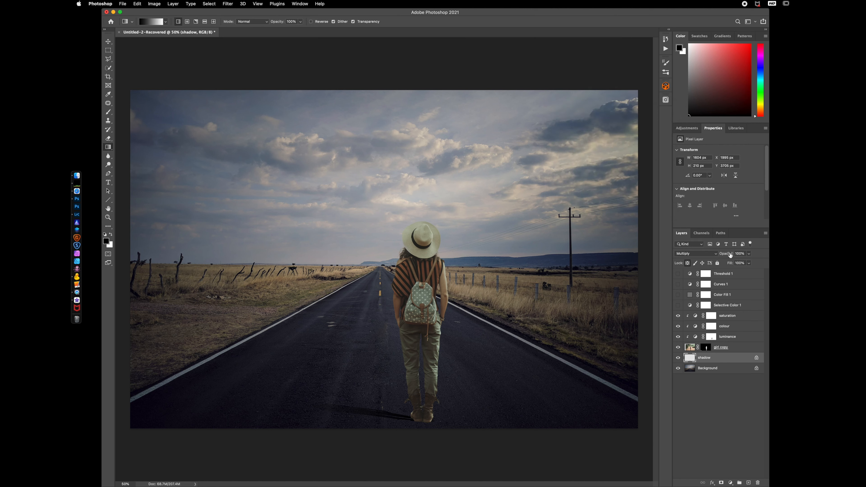
pyautogui.moveTo(729, 254); pyautogui.dragTo(720, 258)
pyautogui.press('super+t')
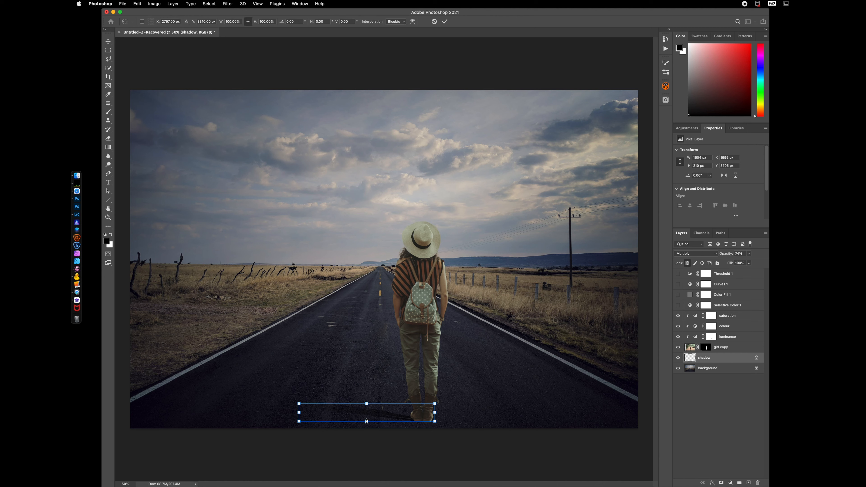
pyautogui.moveTo(366, 421); pyautogui.dragTo(367, 428)
pyautogui.moveTo(454, 415); pyautogui.dragTo(454, 409)
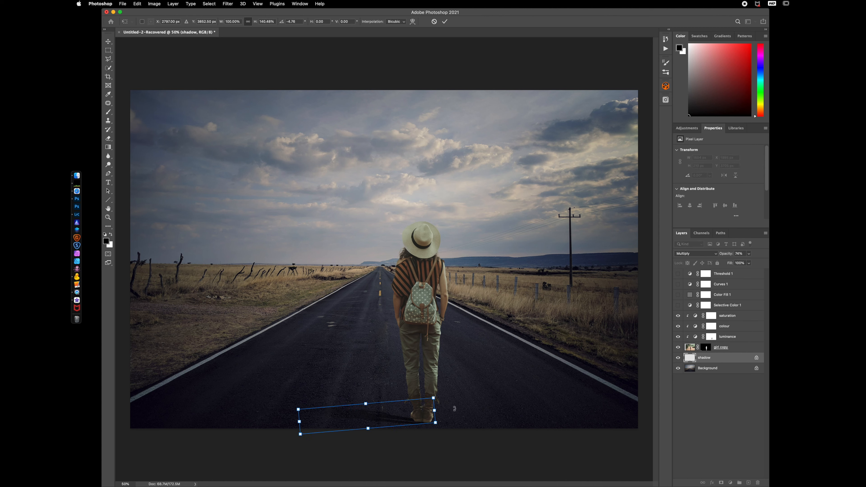
pyautogui.press('Return')
# Fine-tune the shadow layer's opacity and add a new empty layer named shadow2 above it
pyautogui.press('g')
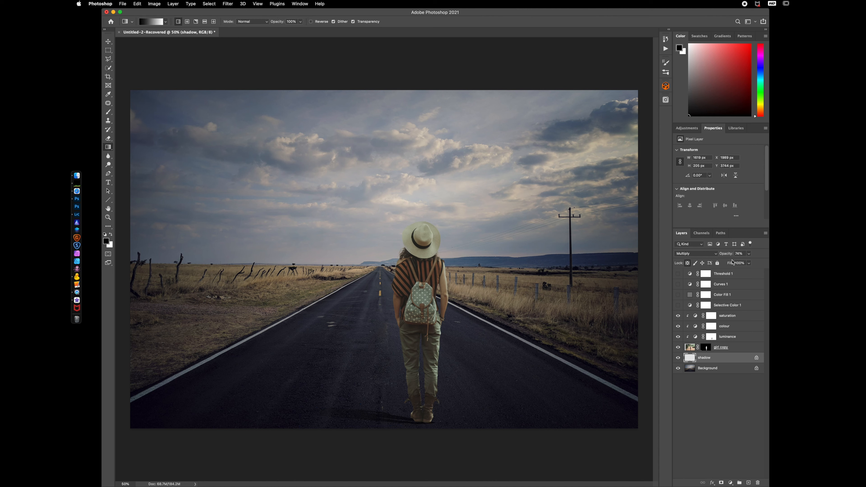
pyautogui.moveTo(727, 256); pyautogui.dragTo(718, 256)
pyautogui.click(748, 482)
pyautogui.click(708, 360)
pyautogui.doubleClick(707, 358)
pyautogui.write('shadow2')
pyautogui.press('Return')
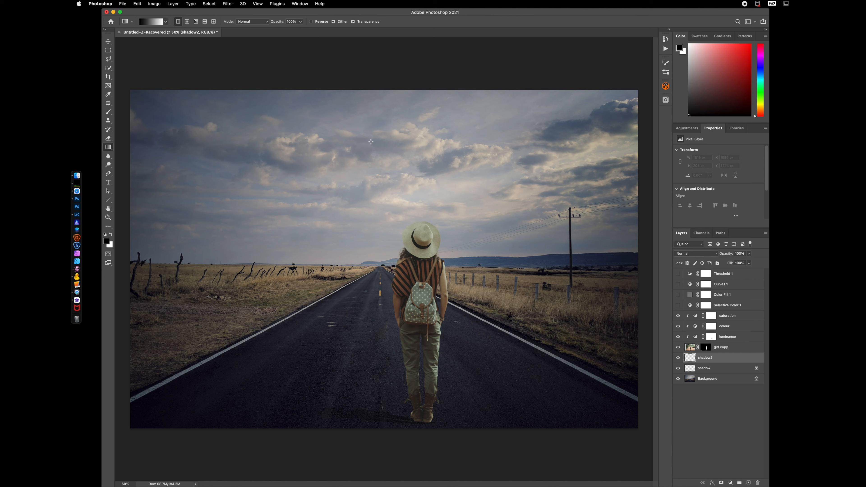
# Move shadow2 above the saturation layer and copy the girl copy layer's mask onto it
pyautogui.moveTo(733, 361); pyautogui.dragTo(730, 313)
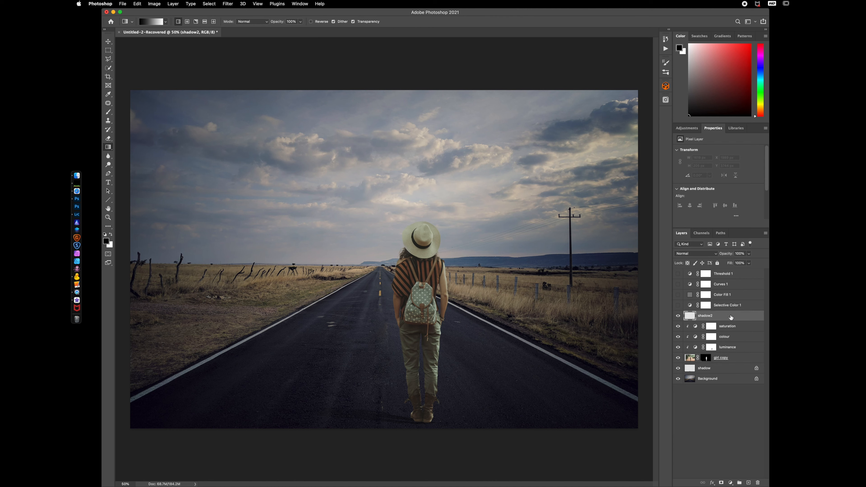
pyautogui.click(706, 358)
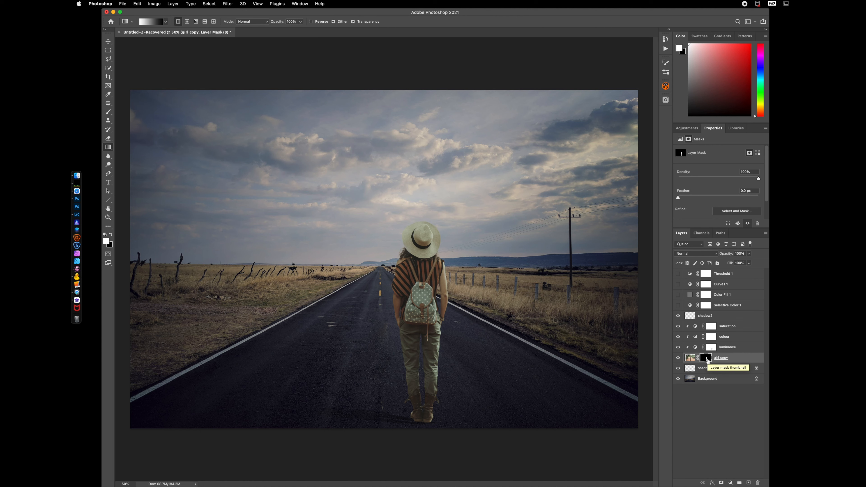
pyautogui.moveTo(707, 360); pyautogui.dragTo(710, 316)
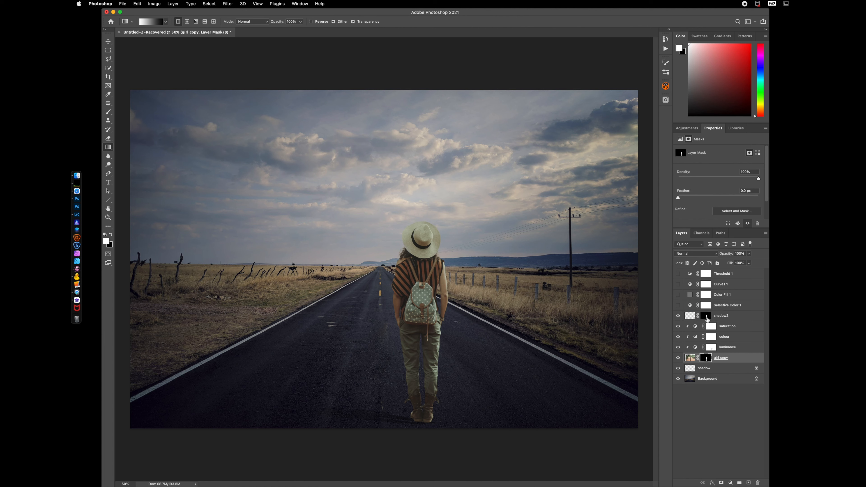
pyautogui.click(689, 316)
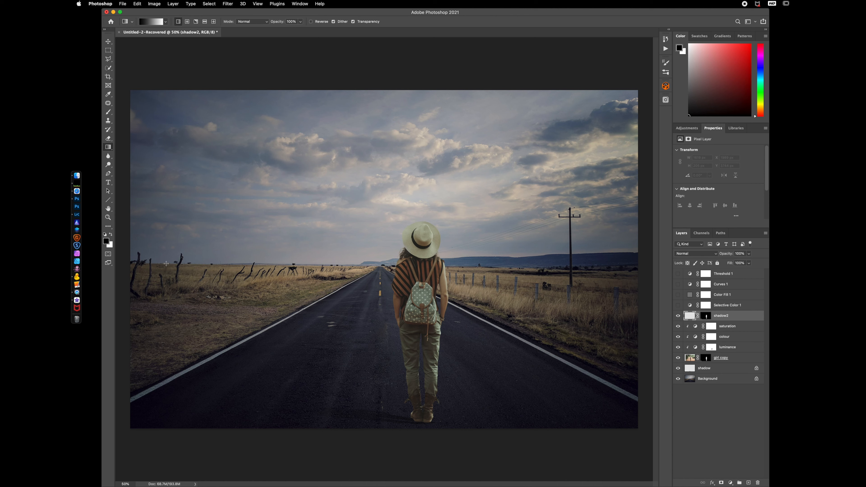
# Set shadow2 to Multiply and paint black down the figure's back with a soft brush at 20% flow
pyautogui.press('b')
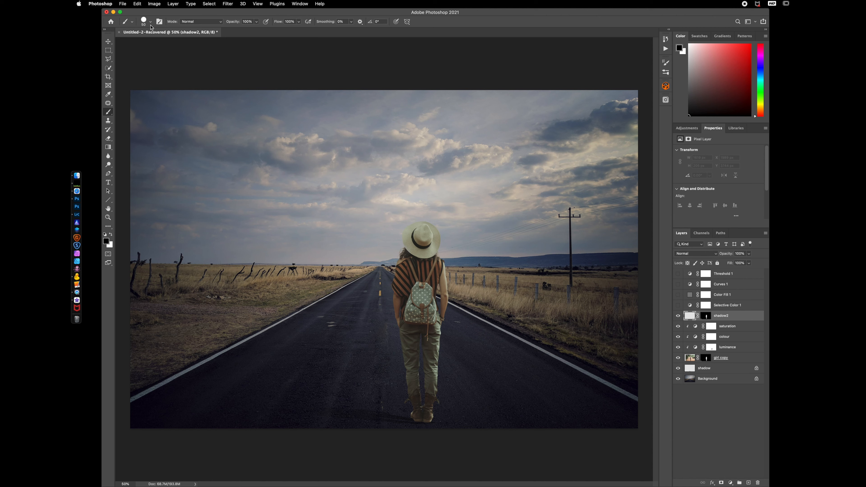
pyautogui.click(151, 22)
pyautogui.click(128, 125)
pyautogui.click(246, 13)
pyautogui.moveTo(278, 21); pyautogui.dragTo(252, 27)
pyautogui.press(']')
pyautogui.press(']')
pyautogui.press(']')
pyautogui.press(']')
pyautogui.press(']')
pyautogui.press(']')
pyautogui.press(']')
pyautogui.press(']')
pyautogui.press(']')
pyautogui.click(693, 254)
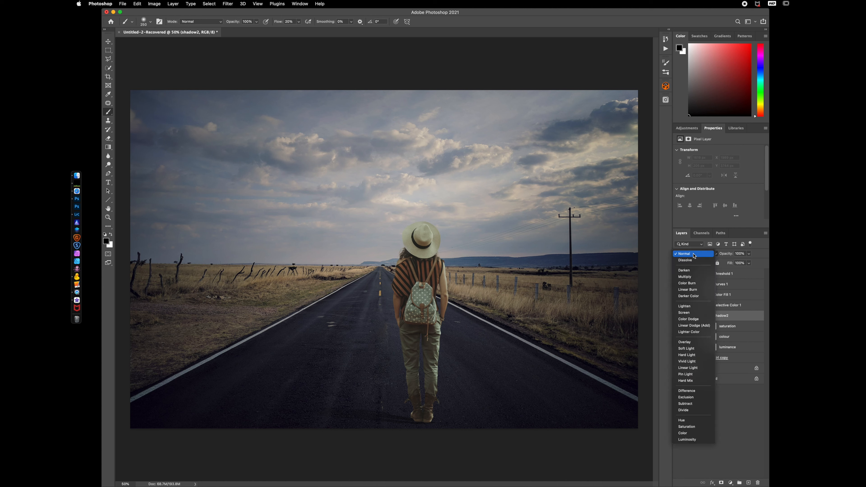
pyautogui.click(685, 276)
pyautogui.moveTo(407, 299)
pyautogui.mouseDown()
pyautogui.moveTo(407, 320)
pyautogui.moveTo(422, 324)
pyautogui.moveTo(416, 357)
pyautogui.moveTo(405, 339)
pyautogui.moveTo(402, 348)
pyautogui.moveTo(406, 395)
pyautogui.moveTo(422, 346)
pyautogui.moveTo(425, 407)
pyautogui.mouseUp()
# Reduce the brush size and paint shadow under the hat brim on the neck and shoulders
pyautogui.press('[')
pyautogui.press('[')
pyautogui.press('[')
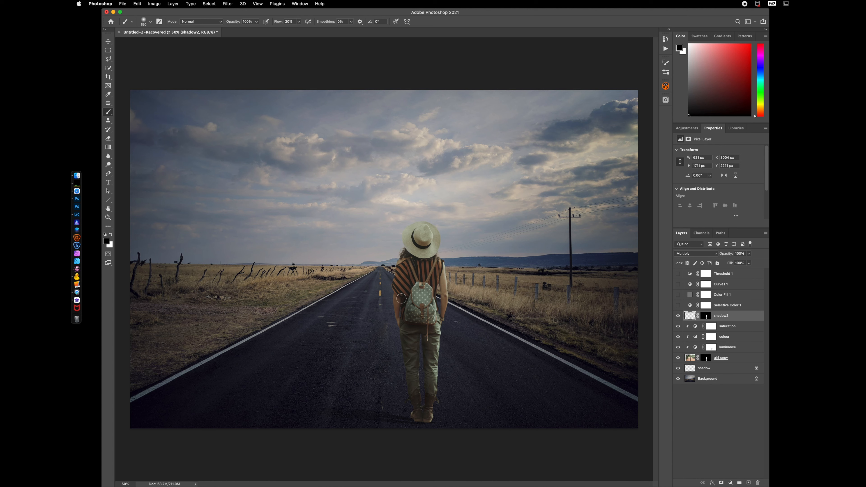
pyautogui.click(402, 262)
pyautogui.moveTo(409, 257); pyautogui.dragTo(417, 262)
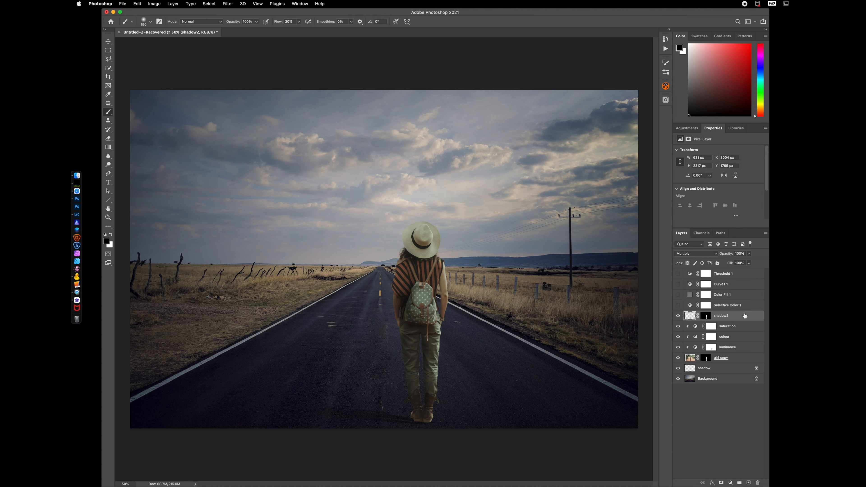
# Lower shadow2's opacity and toggle its visibility to compare the shading
pyautogui.moveTo(730, 255); pyautogui.dragTo(722, 255)
pyautogui.click(678, 316)
pyautogui.click(678, 316)
# Stamp all visible layers into a new merged layer, hide the layers beneath it, and add a Color Lookup adjustment above
pyautogui.press('super+alt+shift+e')
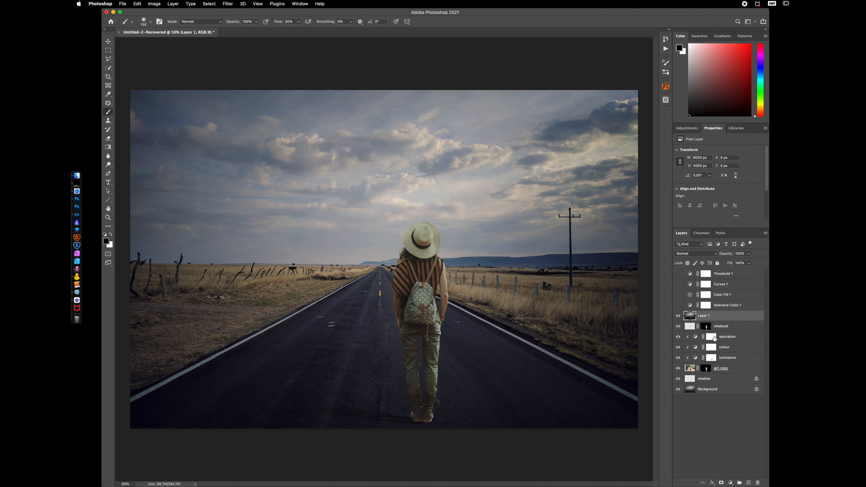
pyautogui.moveTo(678, 326); pyautogui.dragTo(678, 386)
pyautogui.click(731, 482)
pyautogui.click(744, 429)
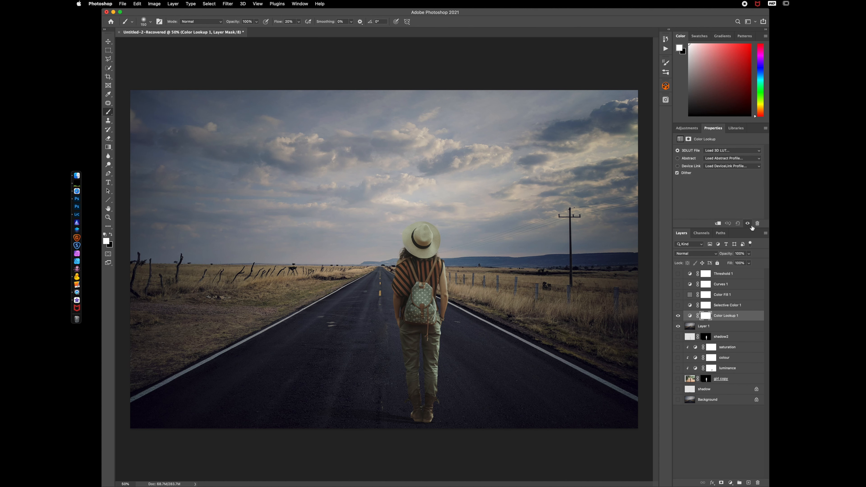
# Load Crisp_Warm.look as the Color Lookup's 3D LUT file, after briefly trying Soft_Warming.look
pyautogui.click(732, 152)
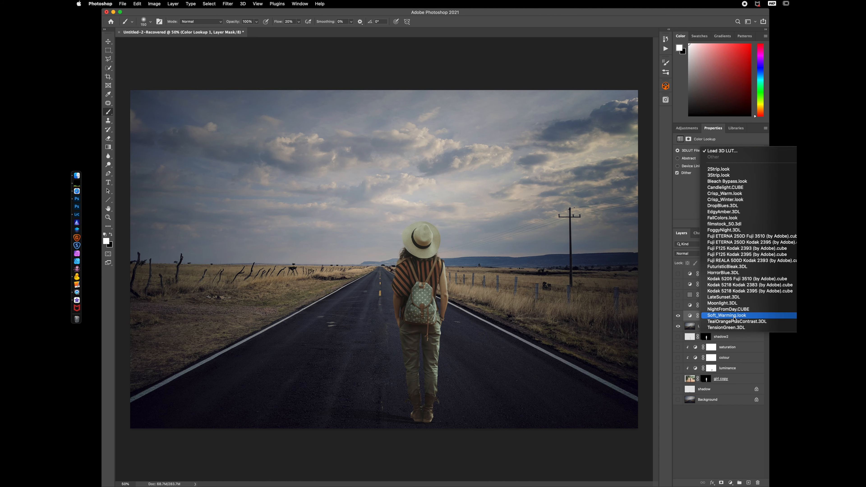
pyautogui.click(725, 316)
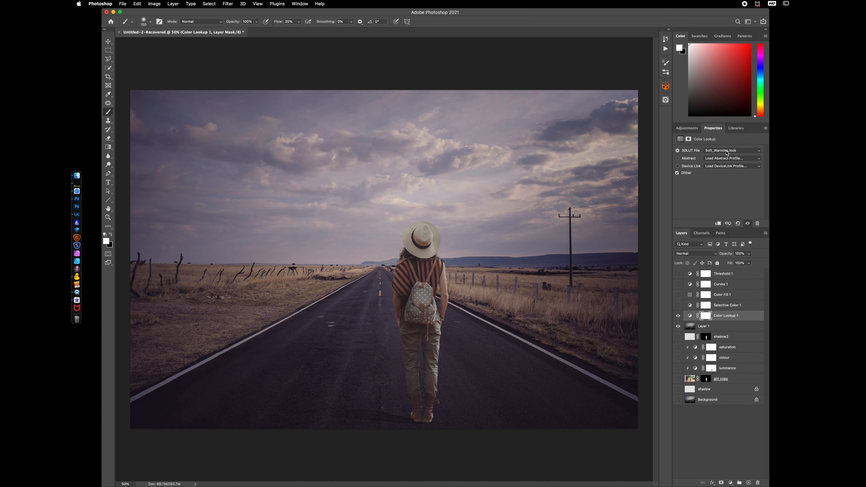
pyautogui.click(727, 153)
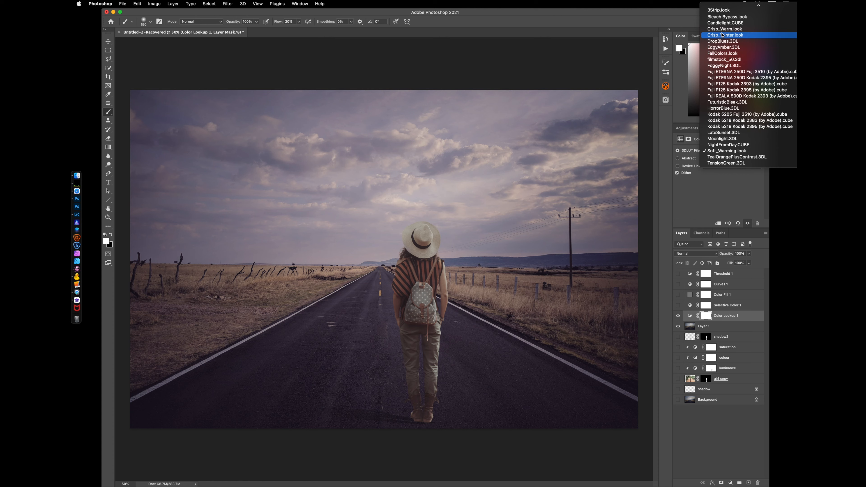
pyautogui.click(723, 30)
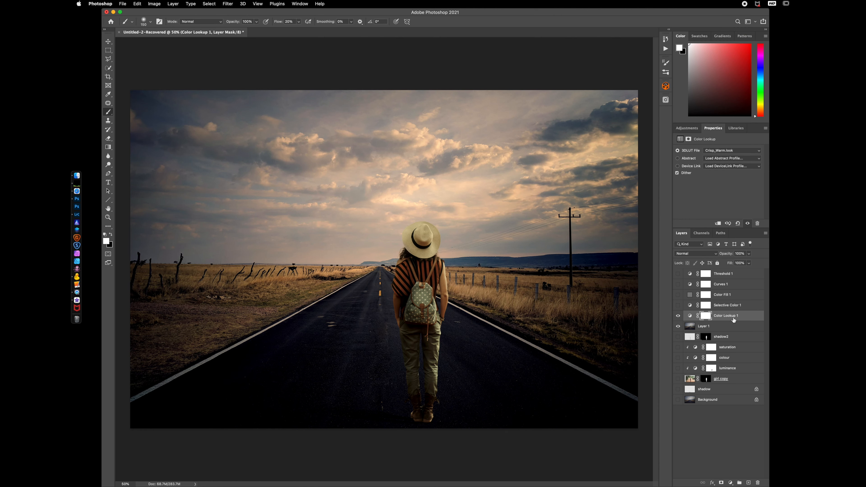
# Set the Color Lookup layer's blend mode to Lighten and lower its opacity to 76%
pyautogui.click(746, 318)
pyautogui.click(690, 255)
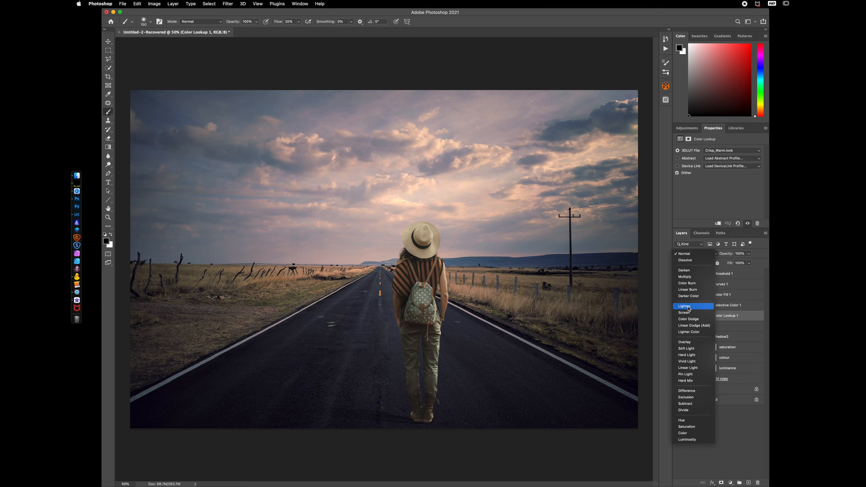
pyautogui.click(685, 306)
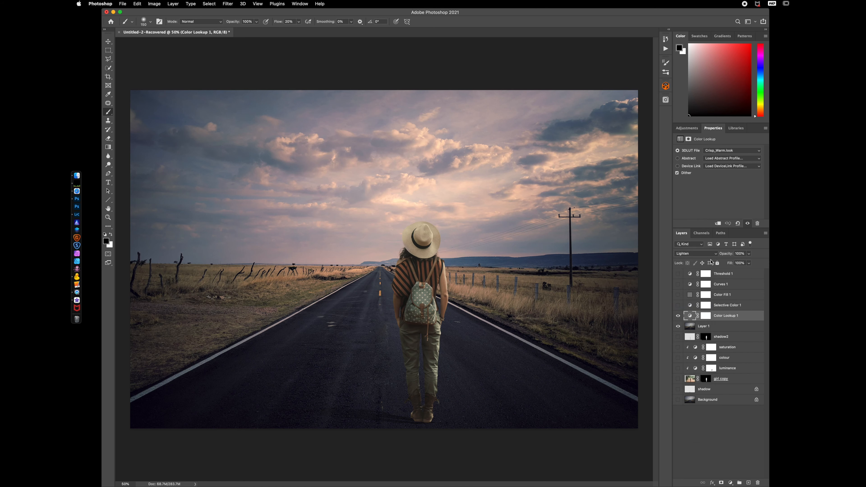
pyautogui.click(693, 255)
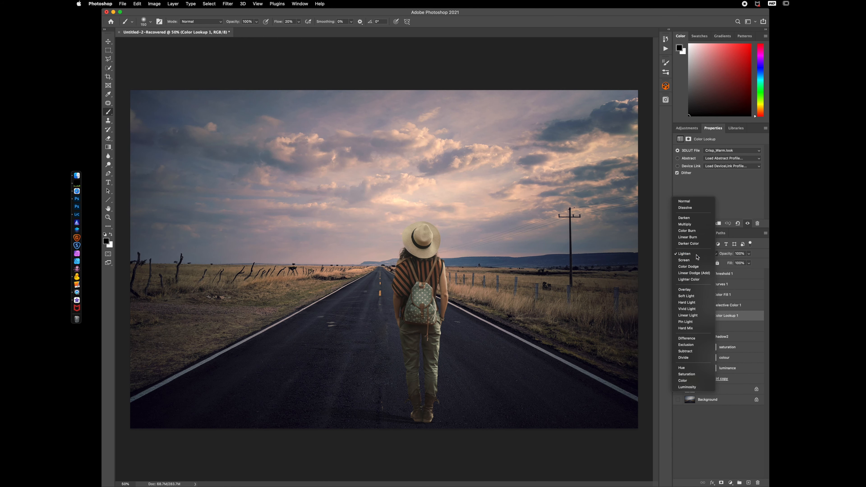
pyautogui.click(695, 254)
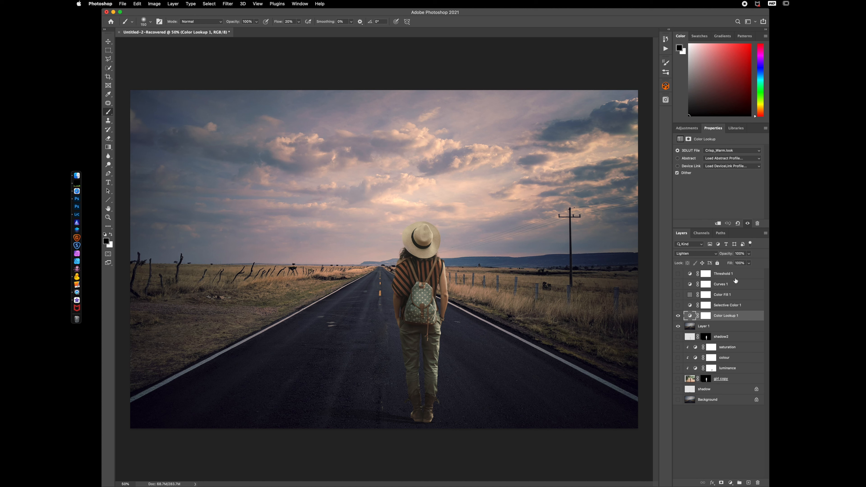
pyautogui.moveTo(729, 255); pyautogui.dragTo(720, 258)
# Toggle the Color Lookup layer's visibility repeatedly to compare the grade with the ungraded image
pyautogui.click(677, 316)
pyautogui.click(677, 316)
pyautogui.click(677, 317)
pyautogui.click(677, 317)
pyautogui.click(677, 317)
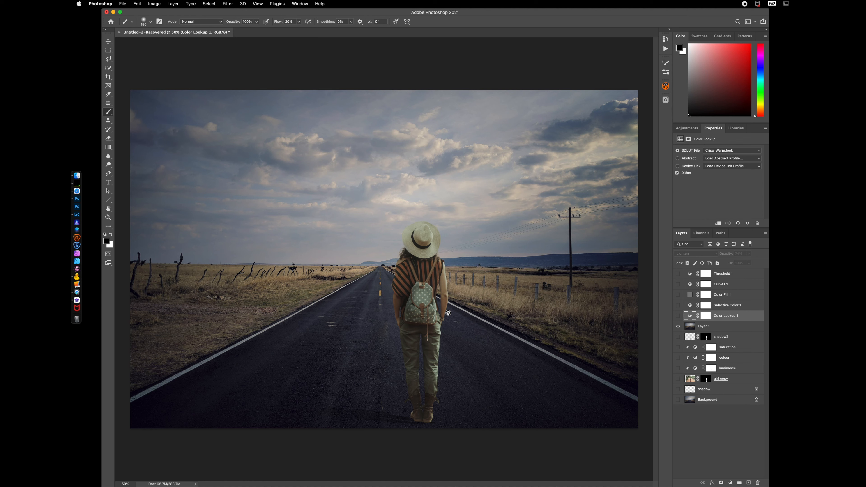
pyautogui.click(678, 318)
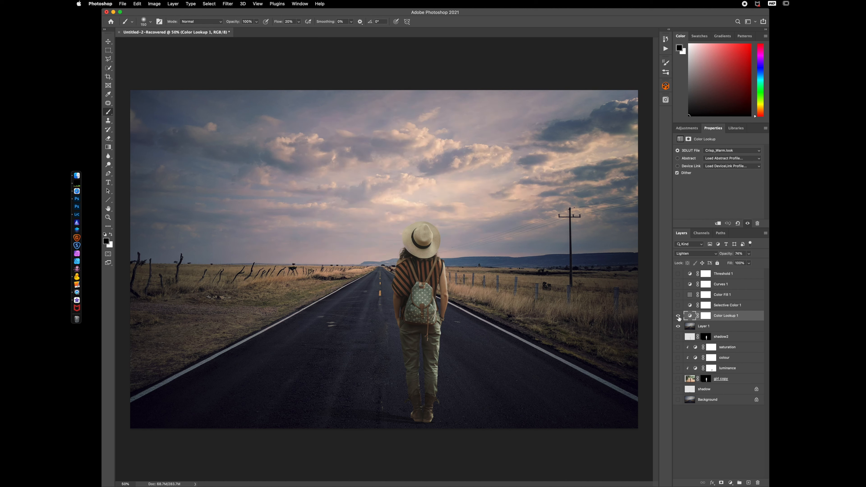
pyautogui.click(679, 318)
pyautogui.click(678, 318)
# Add a new layer and stamp the Mark H Sig signature brush in white near the image's lower-right corner
pyautogui.click(748, 480)
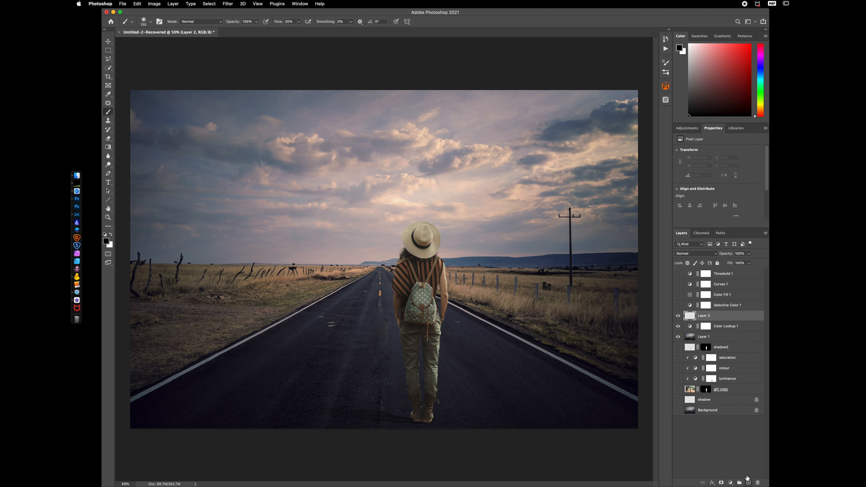
pyautogui.click(151, 21)
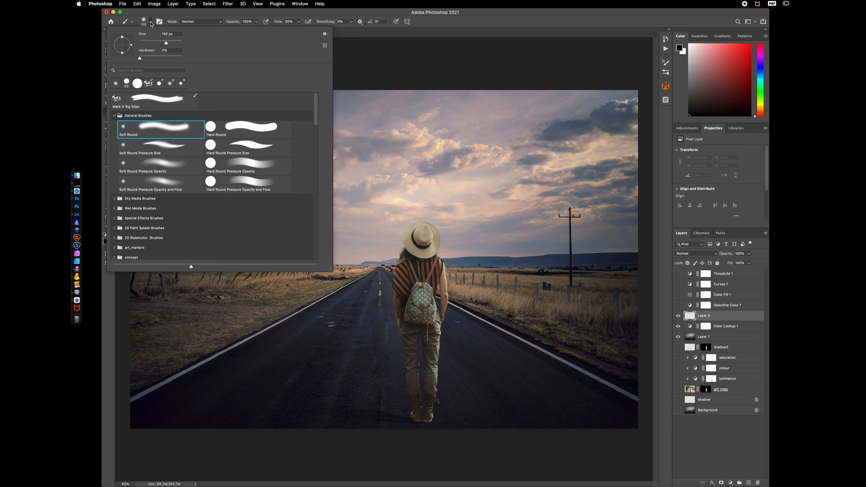
pyautogui.click(116, 99)
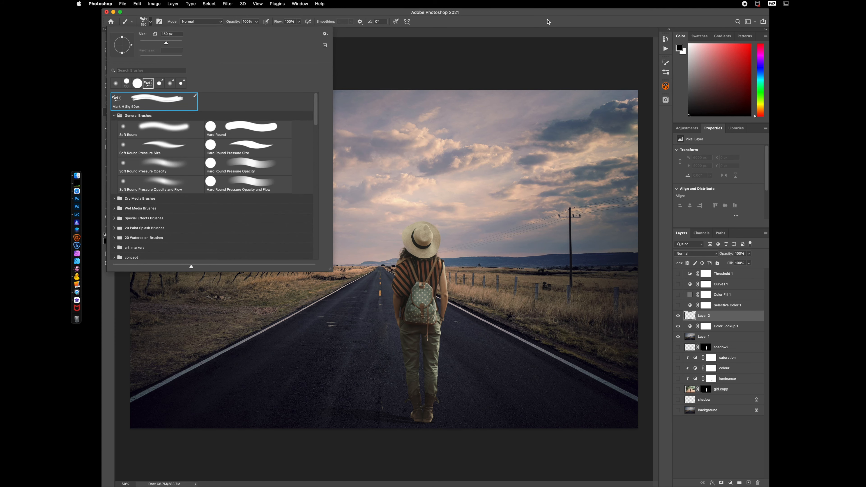
pyautogui.click(549, 21)
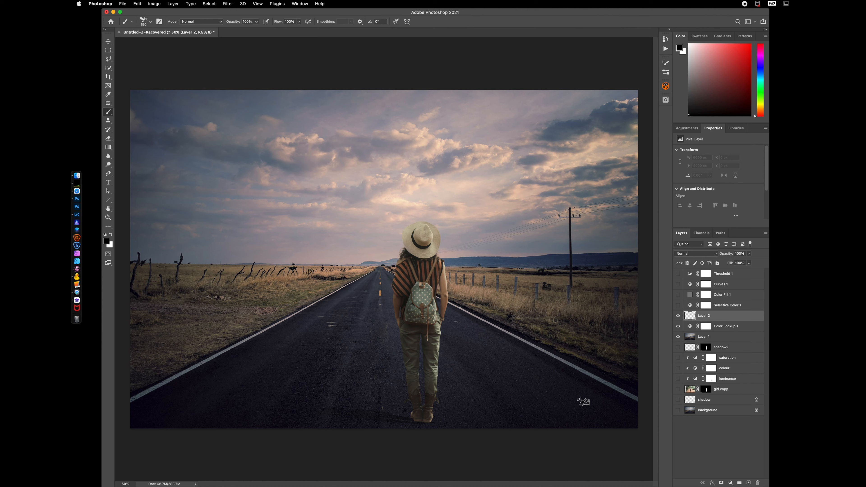
pyautogui.press('x')
pyautogui.click(582, 399)
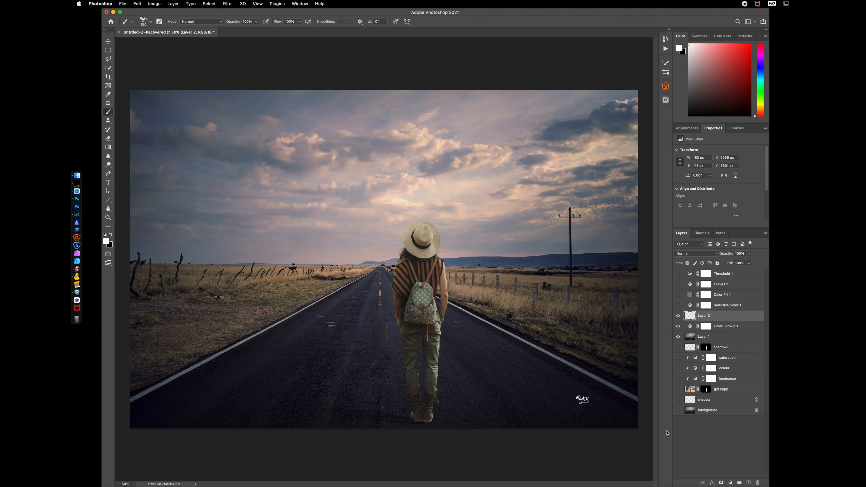